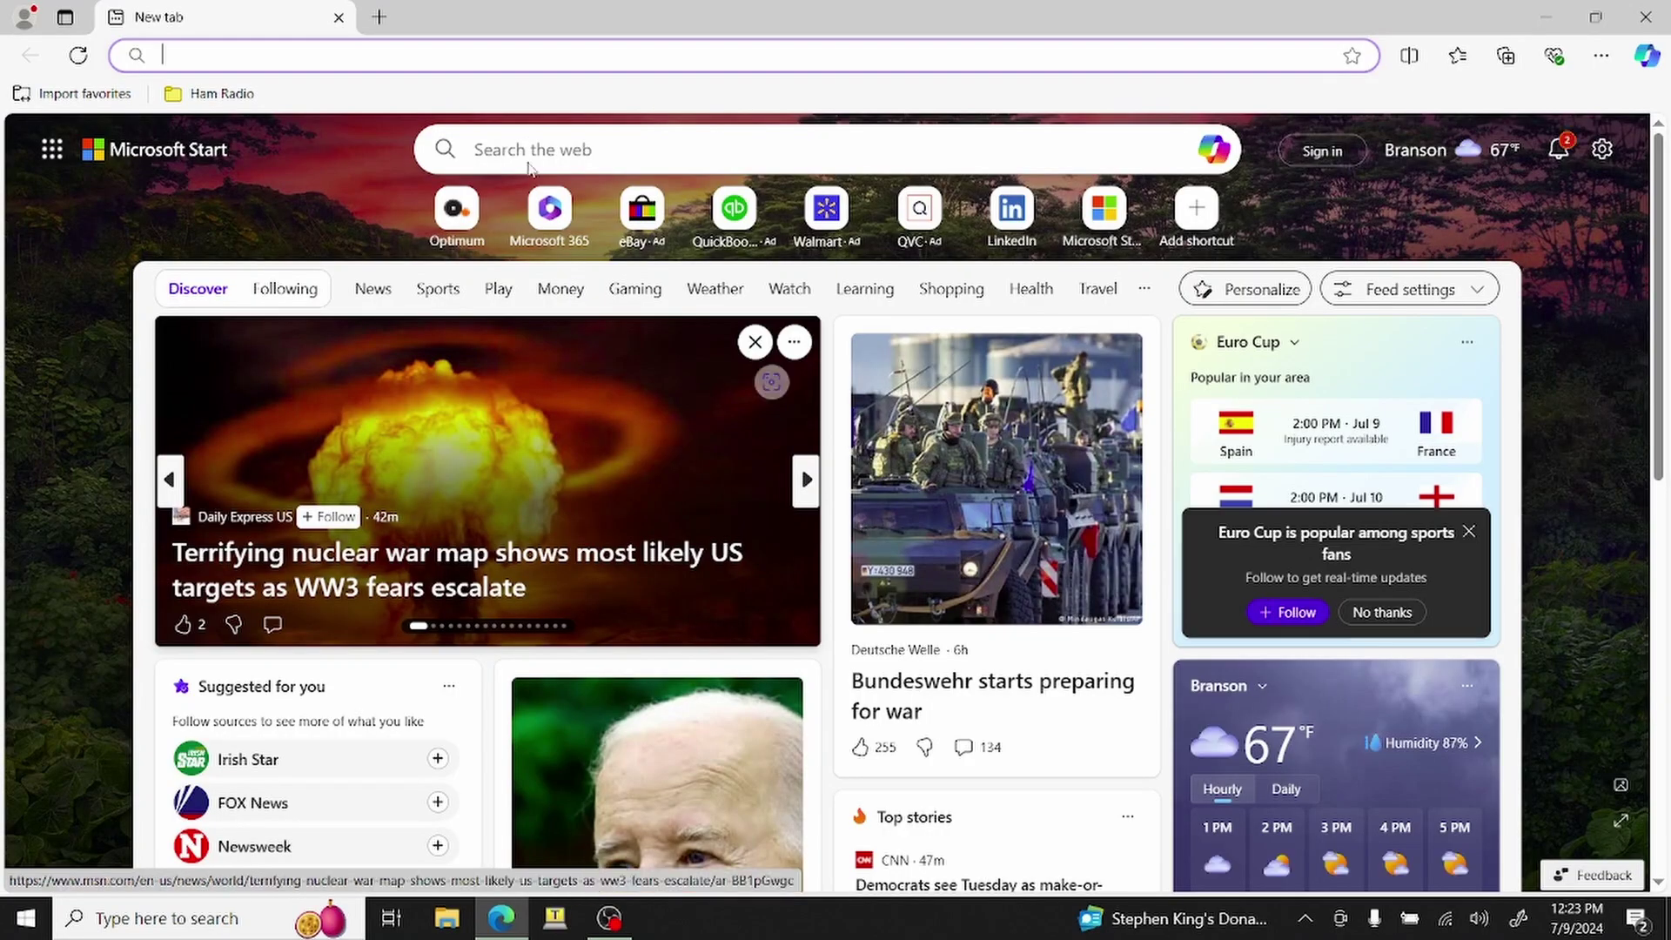
Load meshtastic.org in Edge by accepting the 'mes' address-bar completion
{"action": "left_click", "coordinate": [494, 67]}
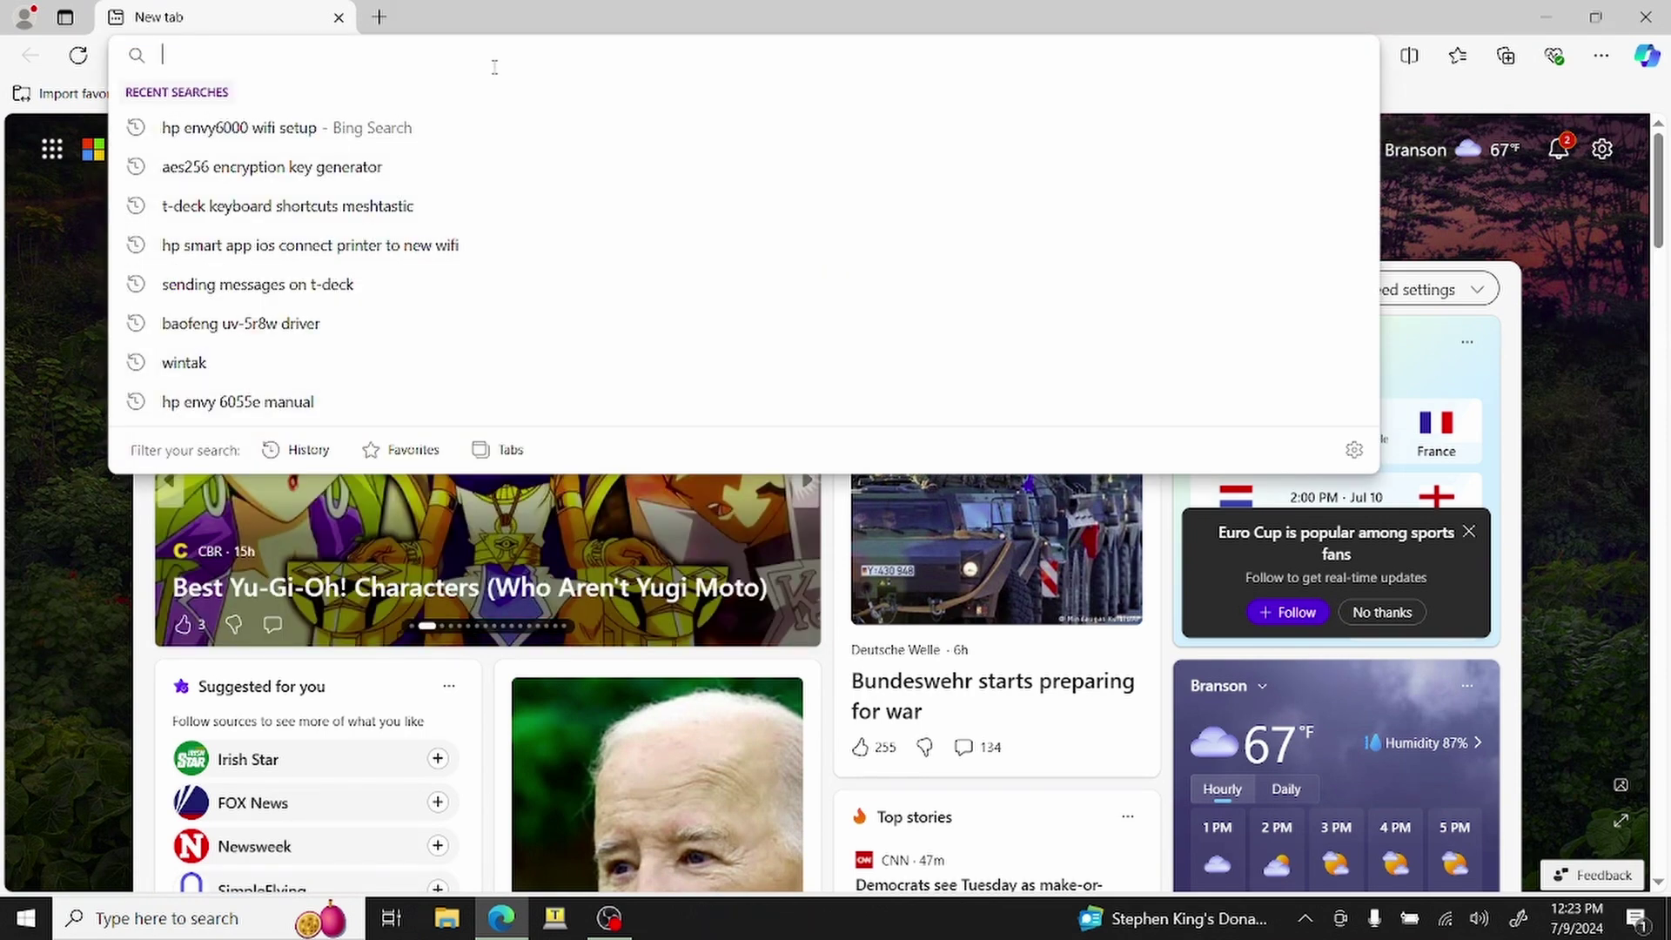
{"action": "type", "text": "mes"}
{"action": "key", "text": "Return"}
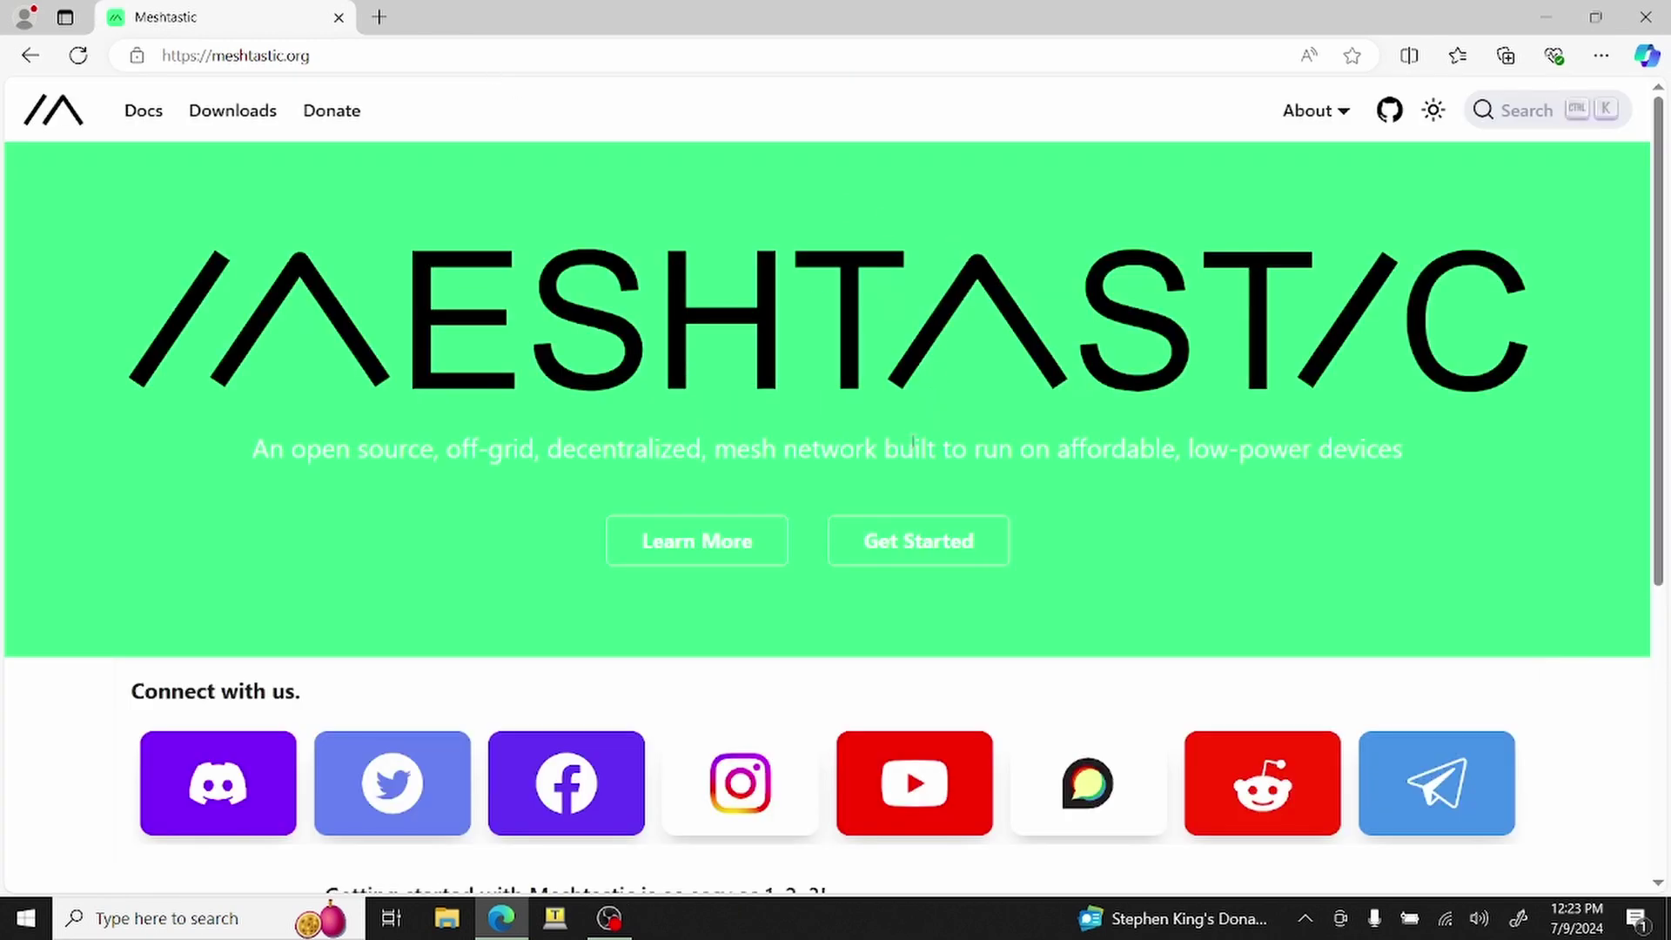
Open the Getting Started docs and browse the Flashing Firmware and serial drivers pages
{"action": "left_click", "coordinate": [899, 541]}
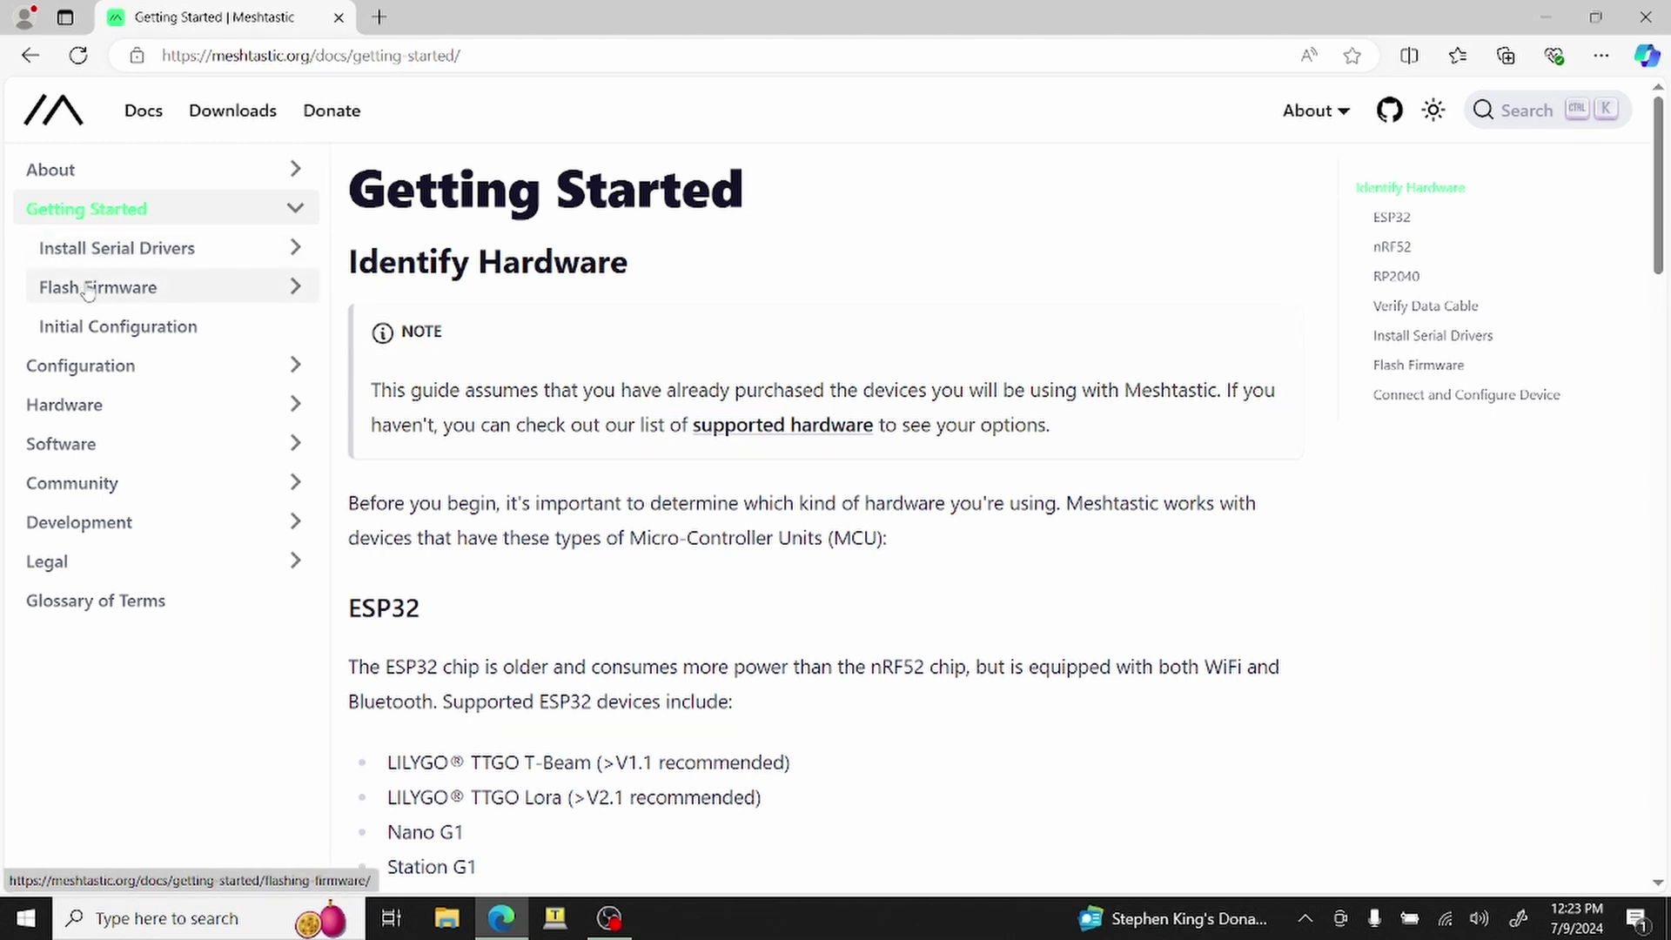
{"action": "left_click", "coordinate": [88, 292]}
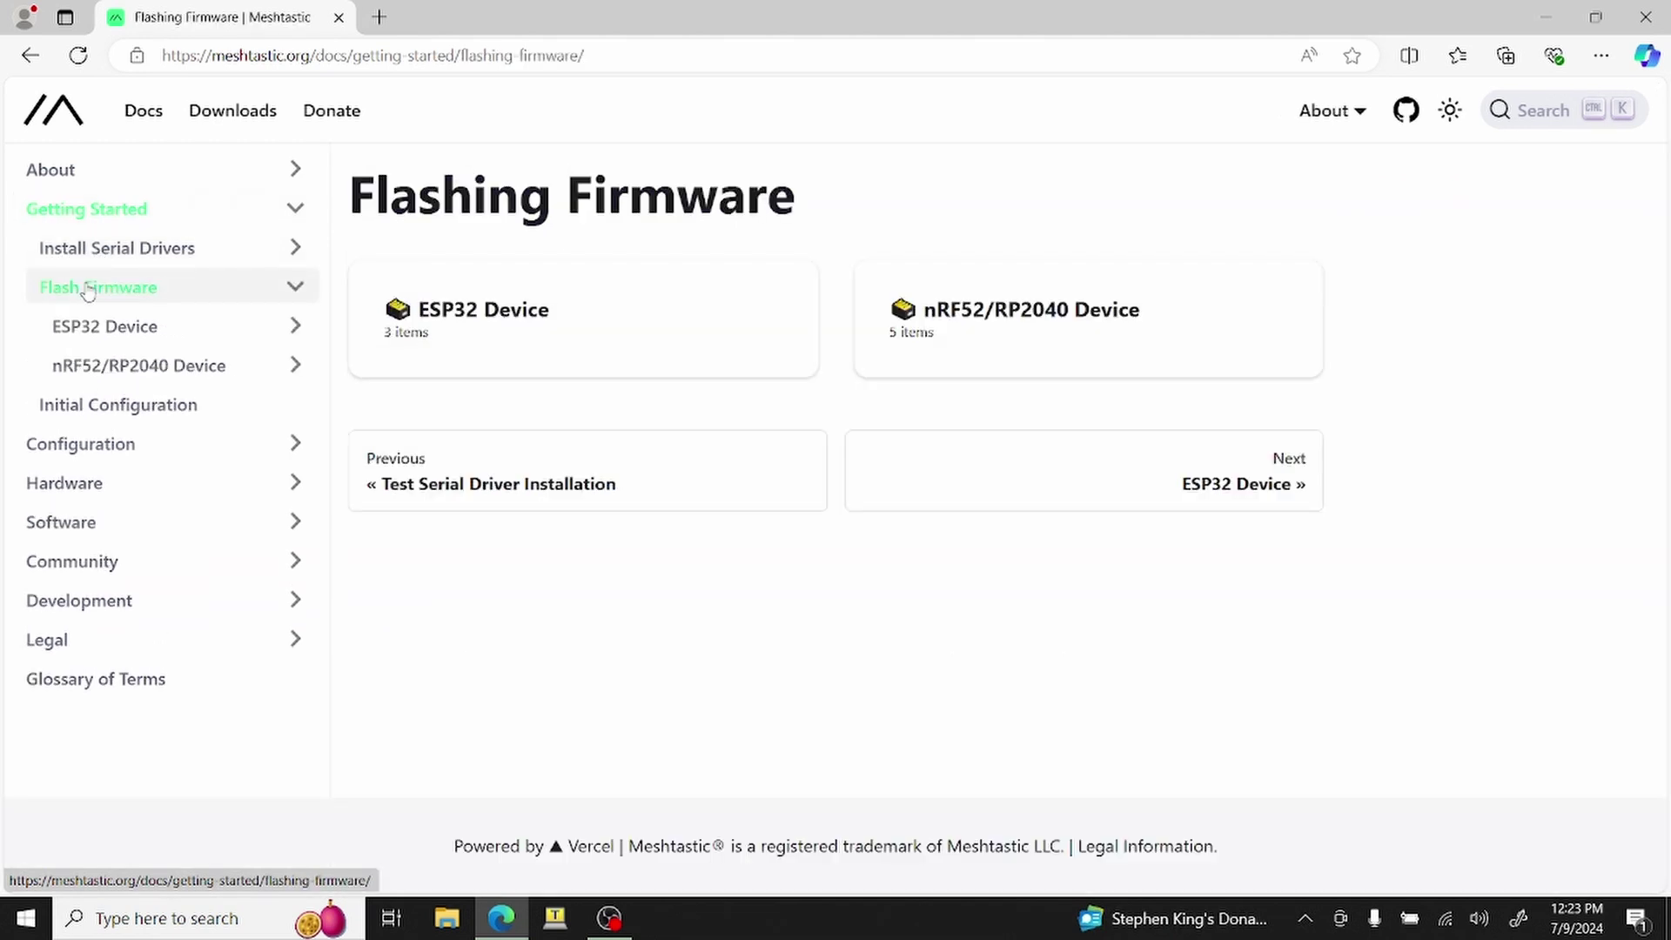
{"action": "left_click", "coordinate": [92, 261]}
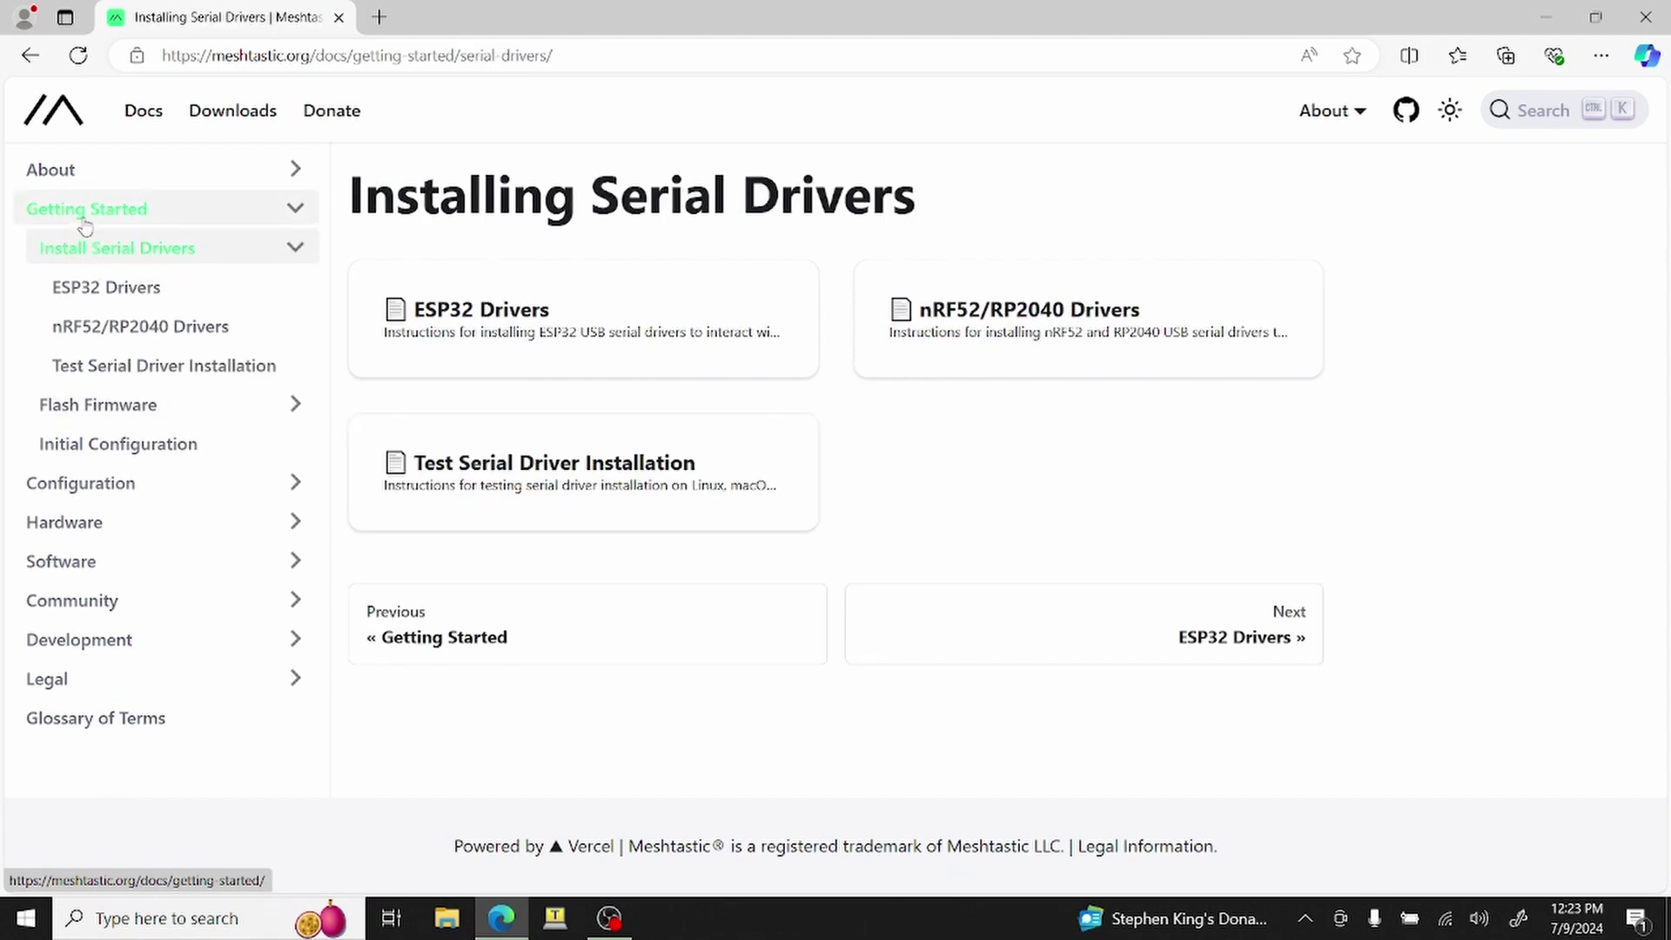
{"action": "left_click", "coordinate": [85, 224]}
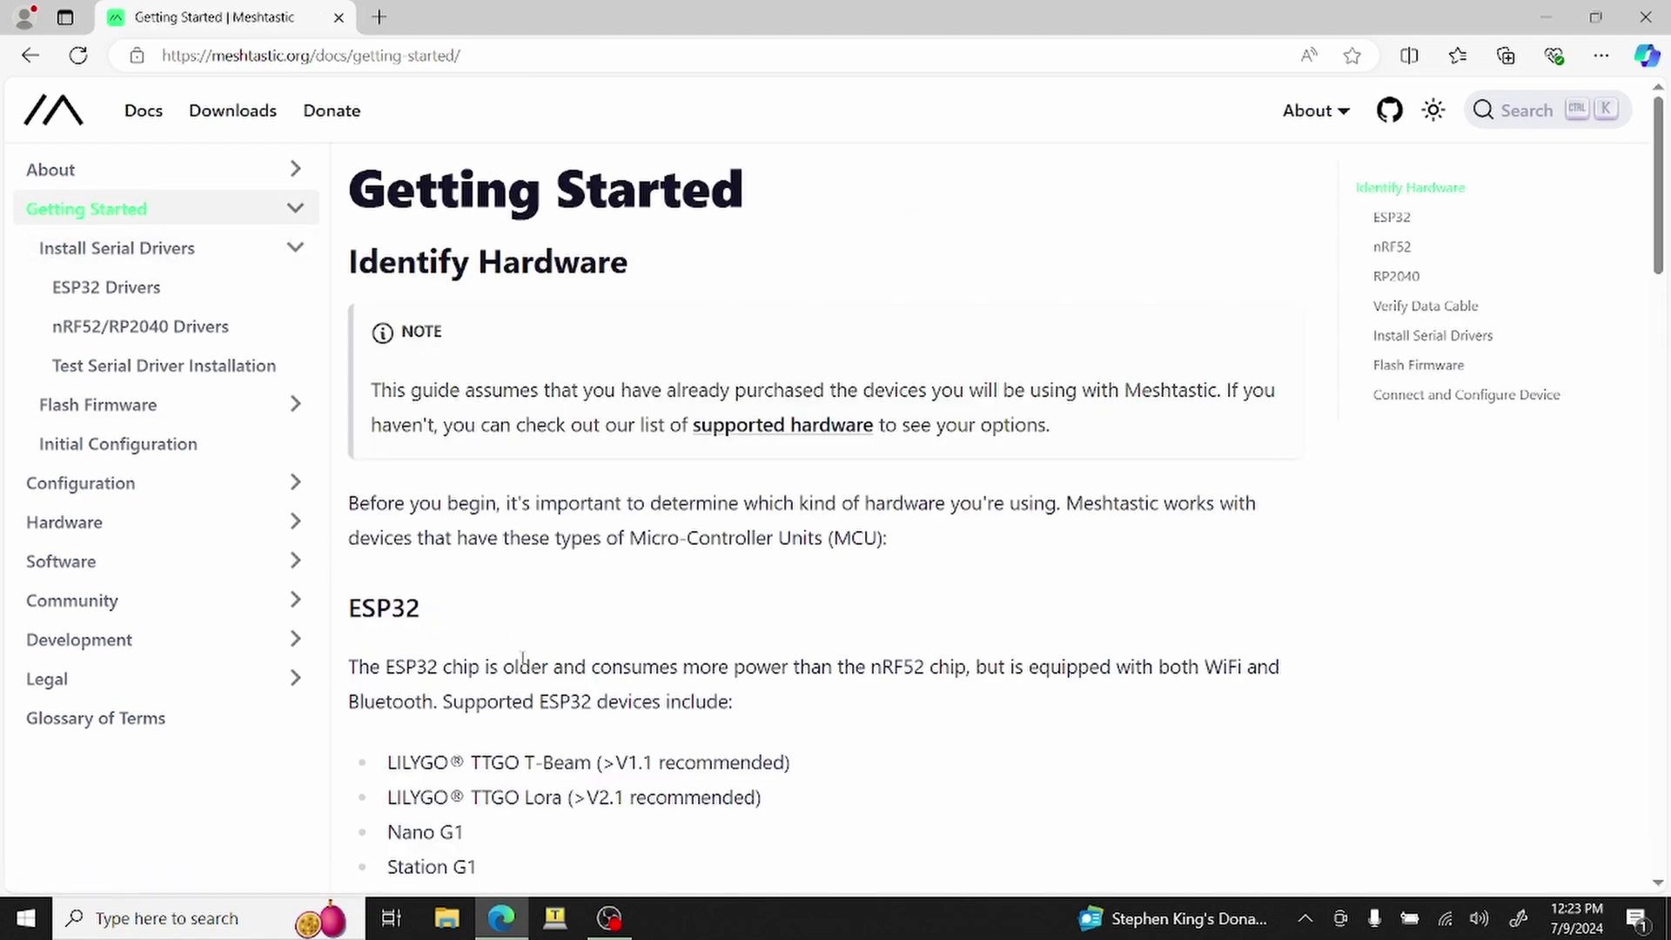
{"action": "scroll", "coordinate": [522, 661], "scroll_direction": "down", "scroll_amount": 5}
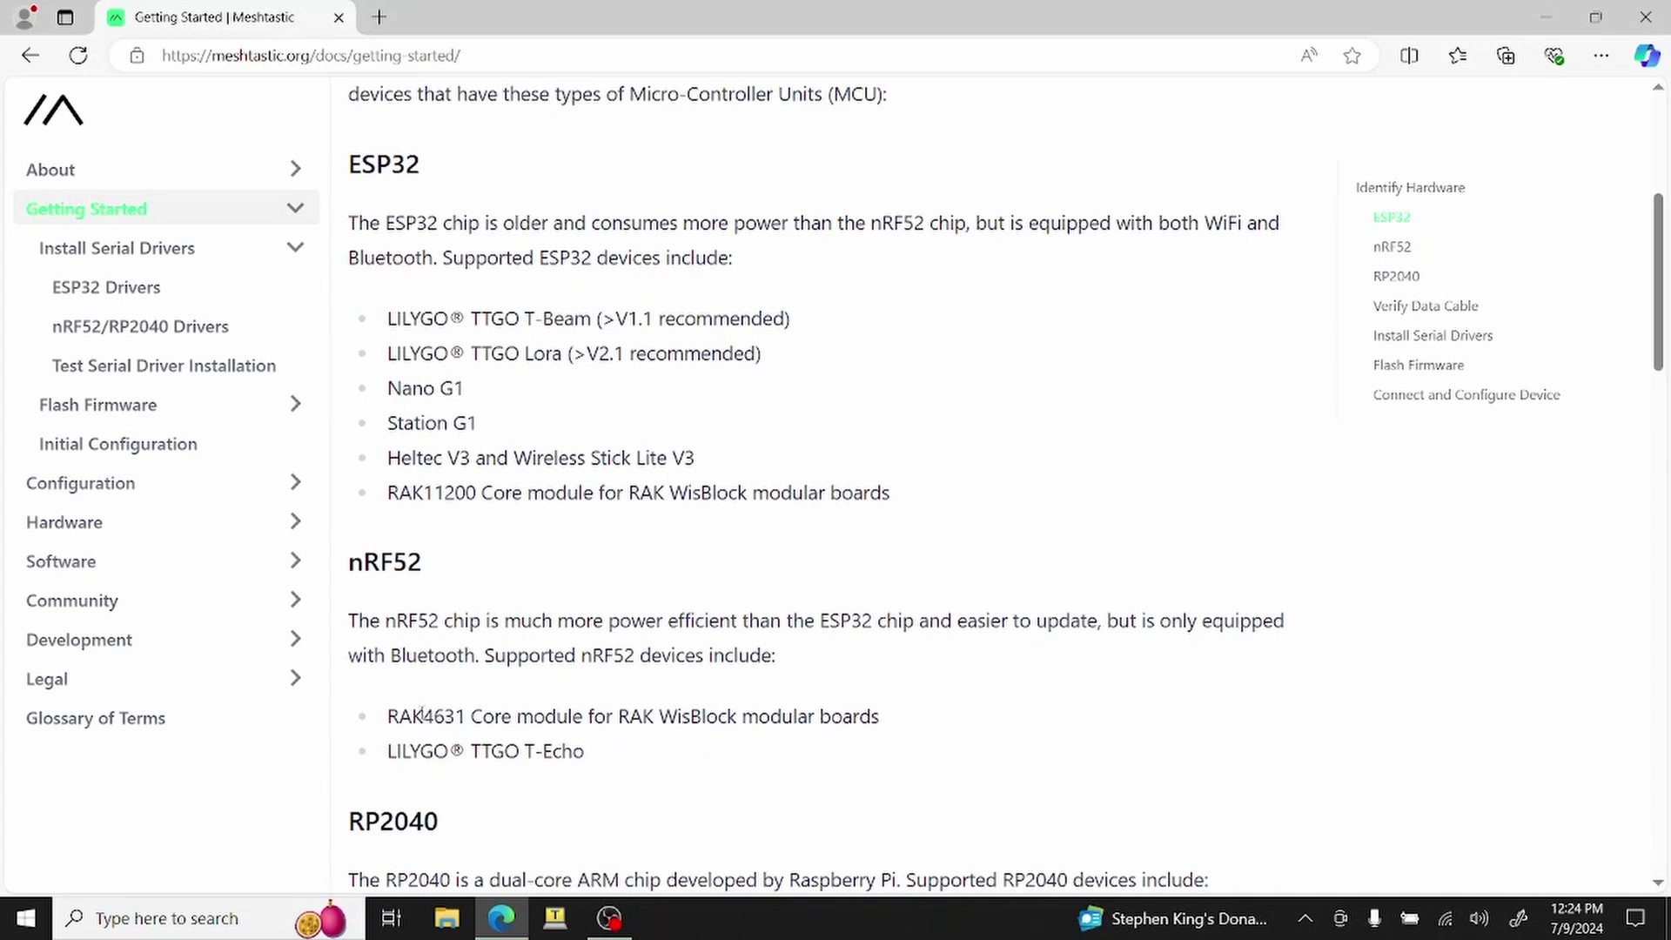
{"action": "scroll", "coordinate": [422, 712], "scroll_direction": "down", "scroll_amount": 3}
{"action": "scroll", "coordinate": [422, 712], "scroll_direction": "up", "scroll_amount": 3}
{"action": "scroll", "coordinate": [422, 711], "scroll_direction": "up", "scroll_amount": 1}
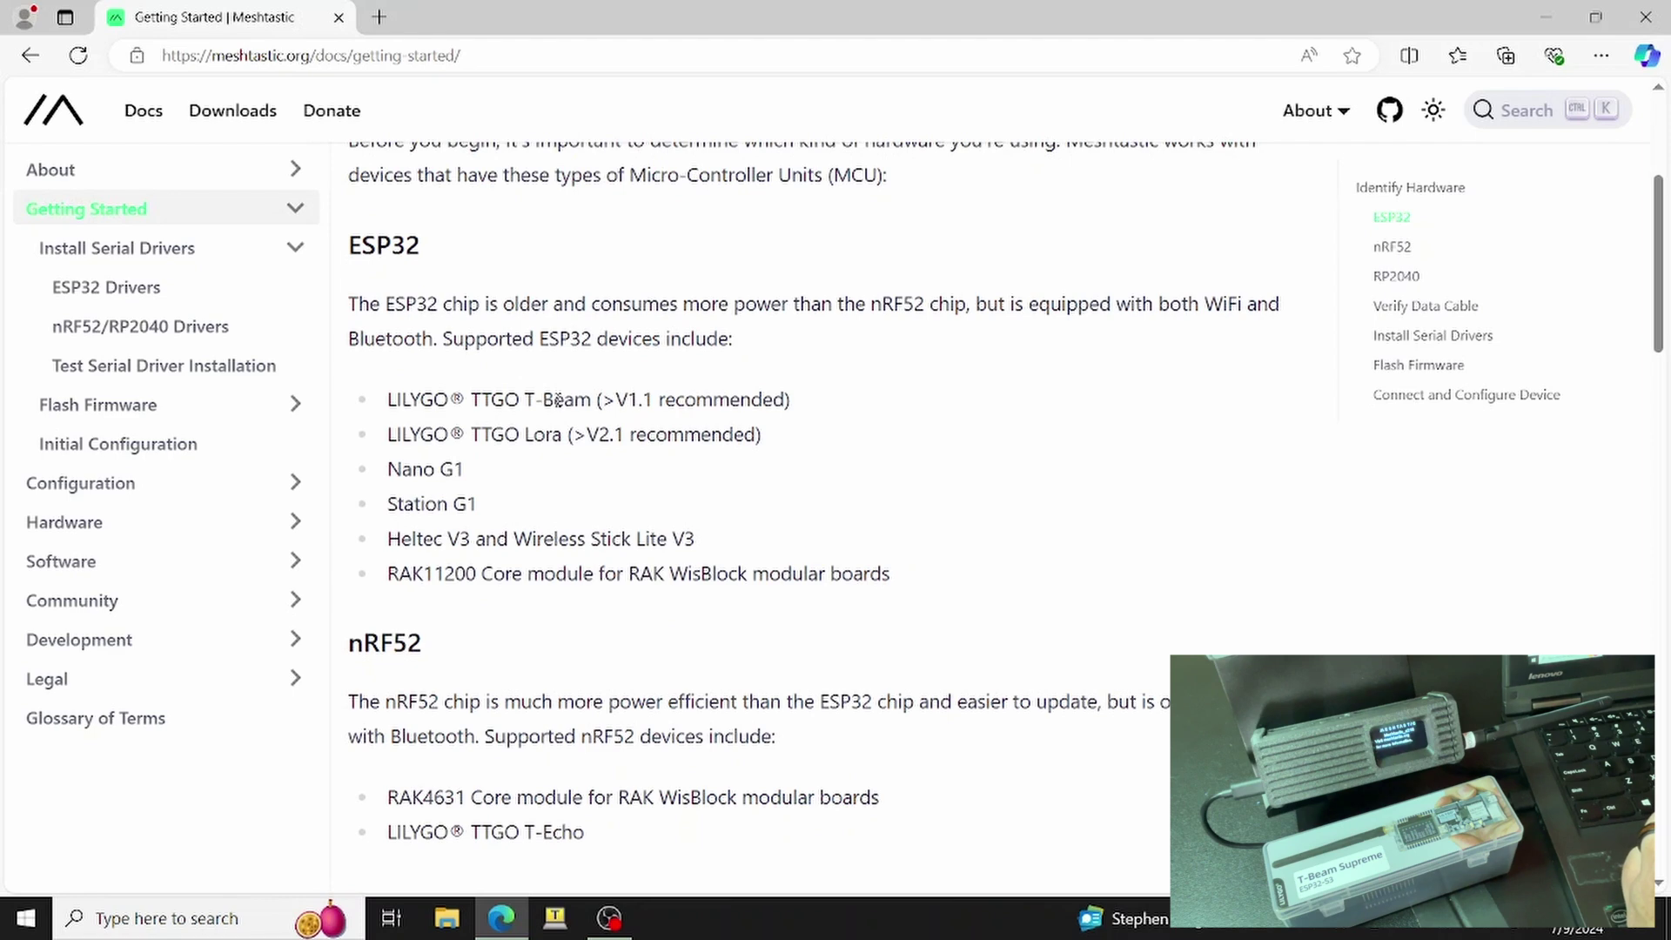
{"action": "scroll", "coordinate": [557, 400], "scroll_direction": "up", "scroll_amount": 3}
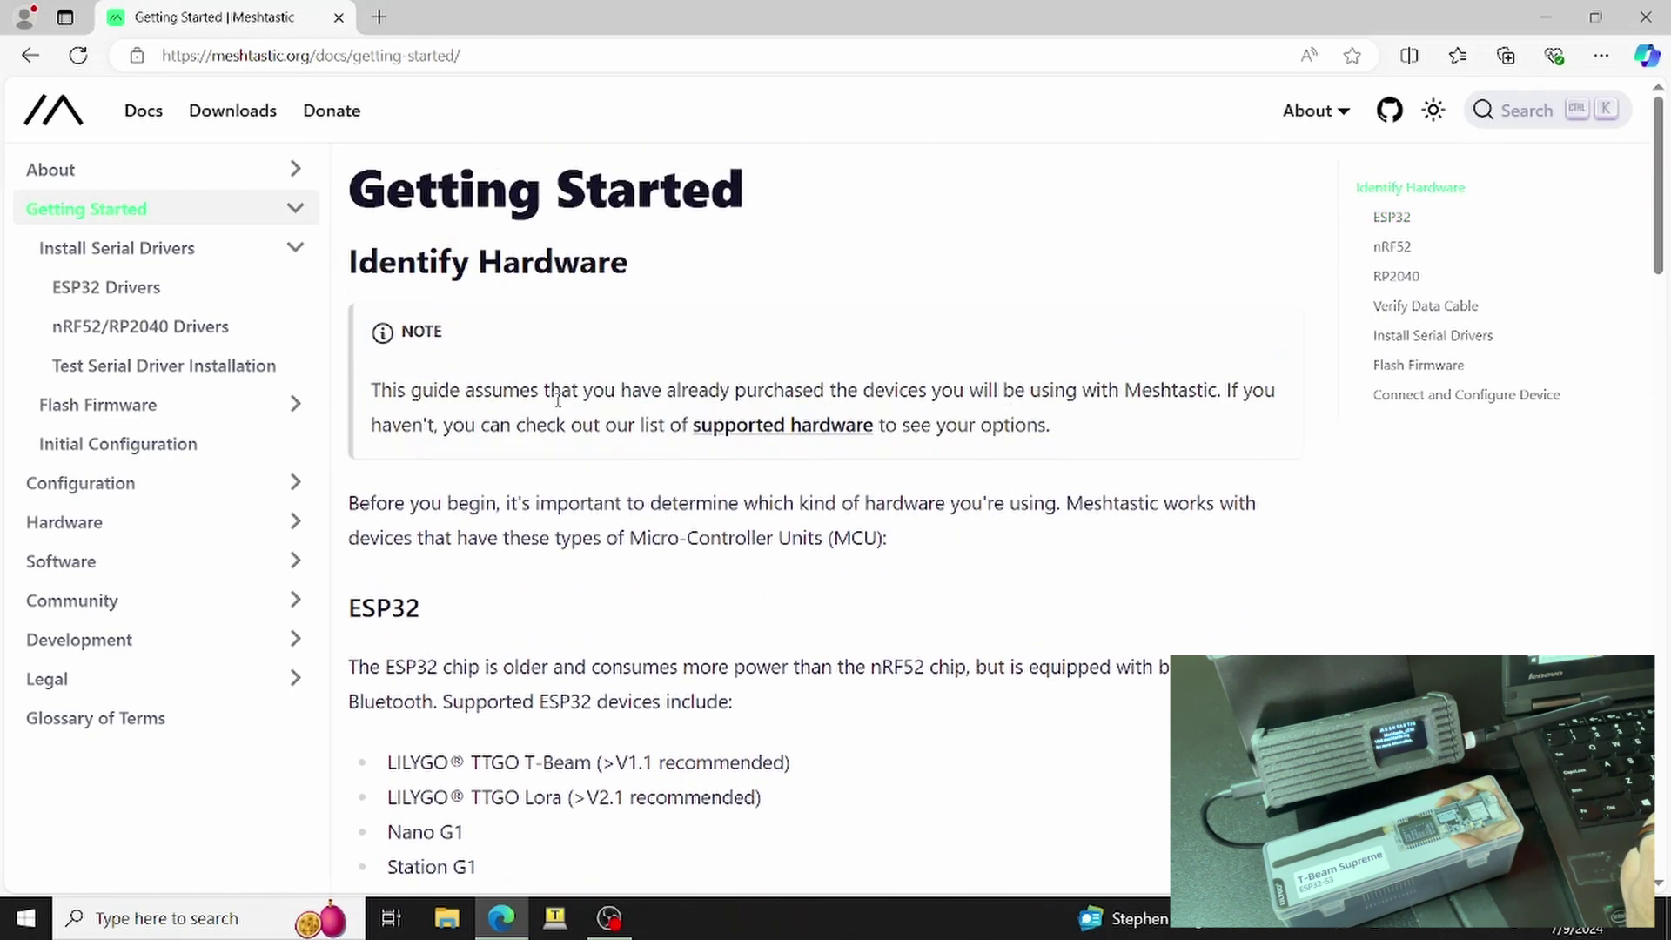
Open the ESP32 Device card under Flash Firmware
{"action": "left_click", "coordinate": [155, 253]}
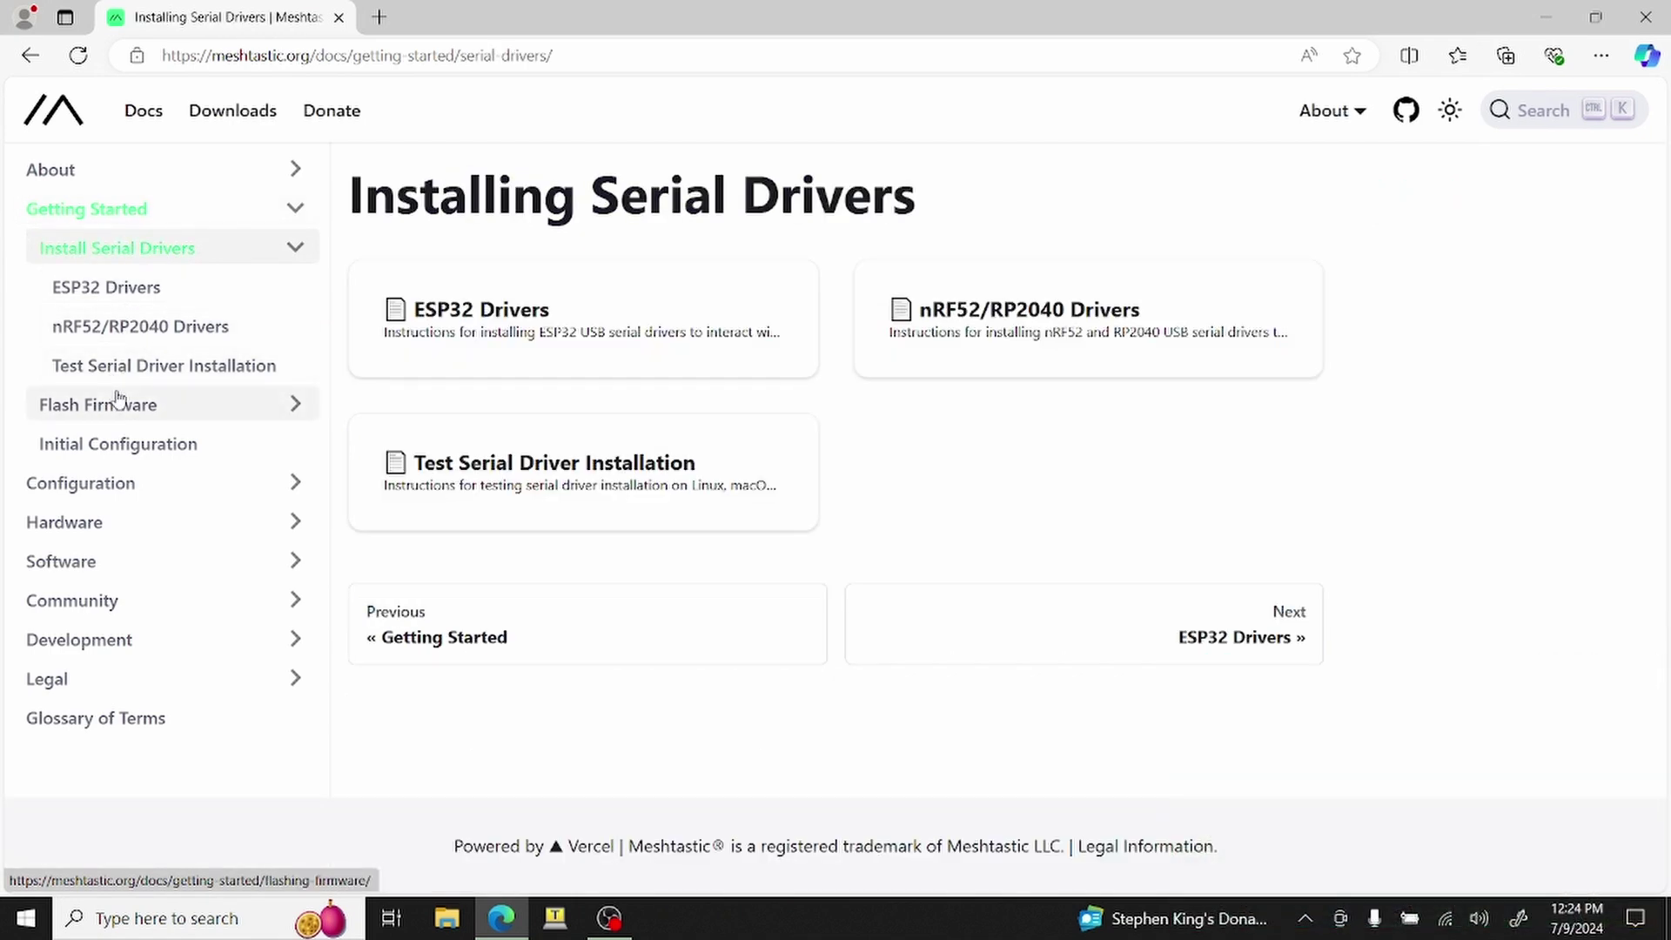
{"action": "left_click", "coordinate": [119, 402]}
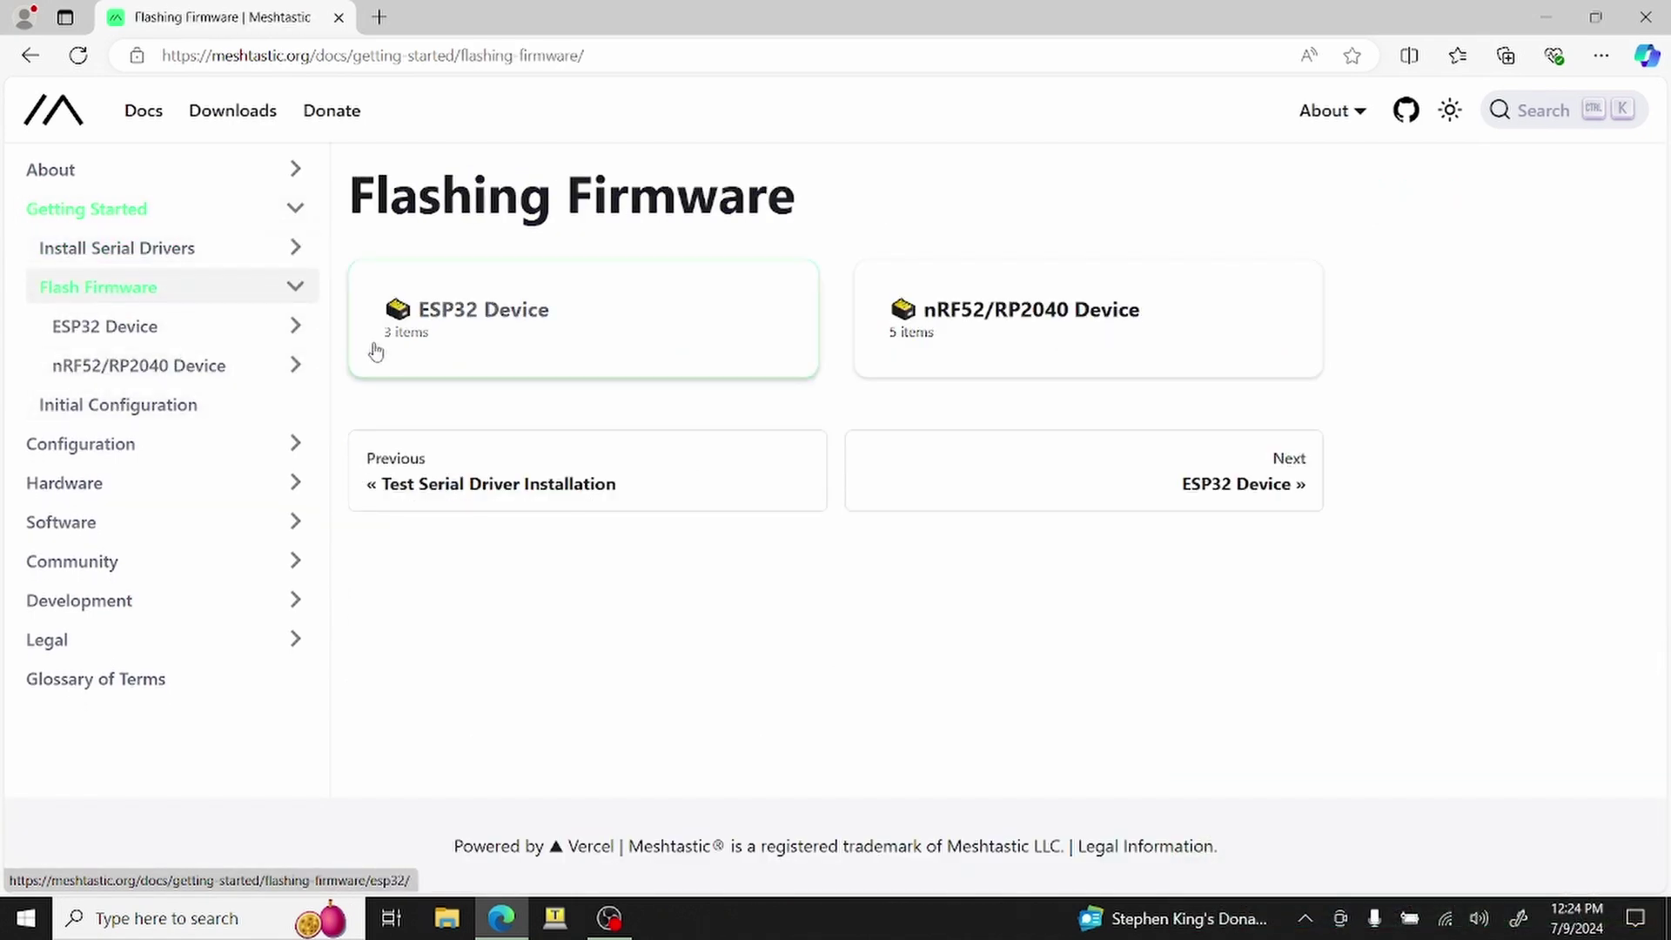
{"action": "left_click", "coordinate": [485, 312]}
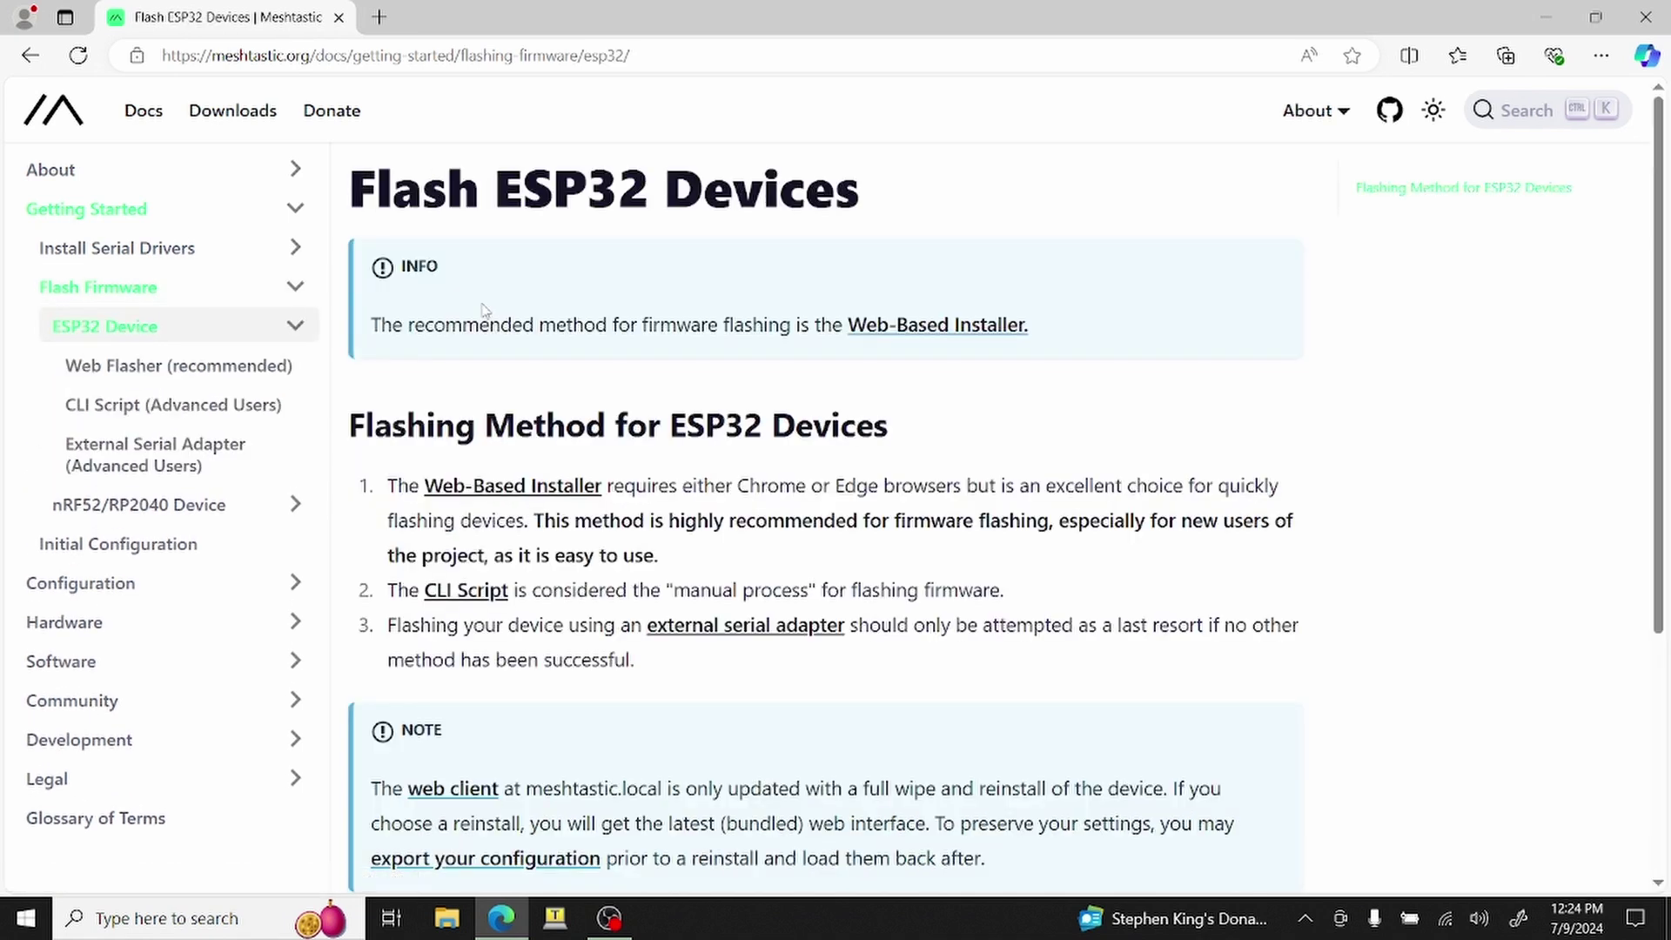
In the web installer, choose target T-Beam S3 Core and firmware 2.3.13.83f5ba0 Beta
{"action": "left_click", "coordinate": [488, 488]}
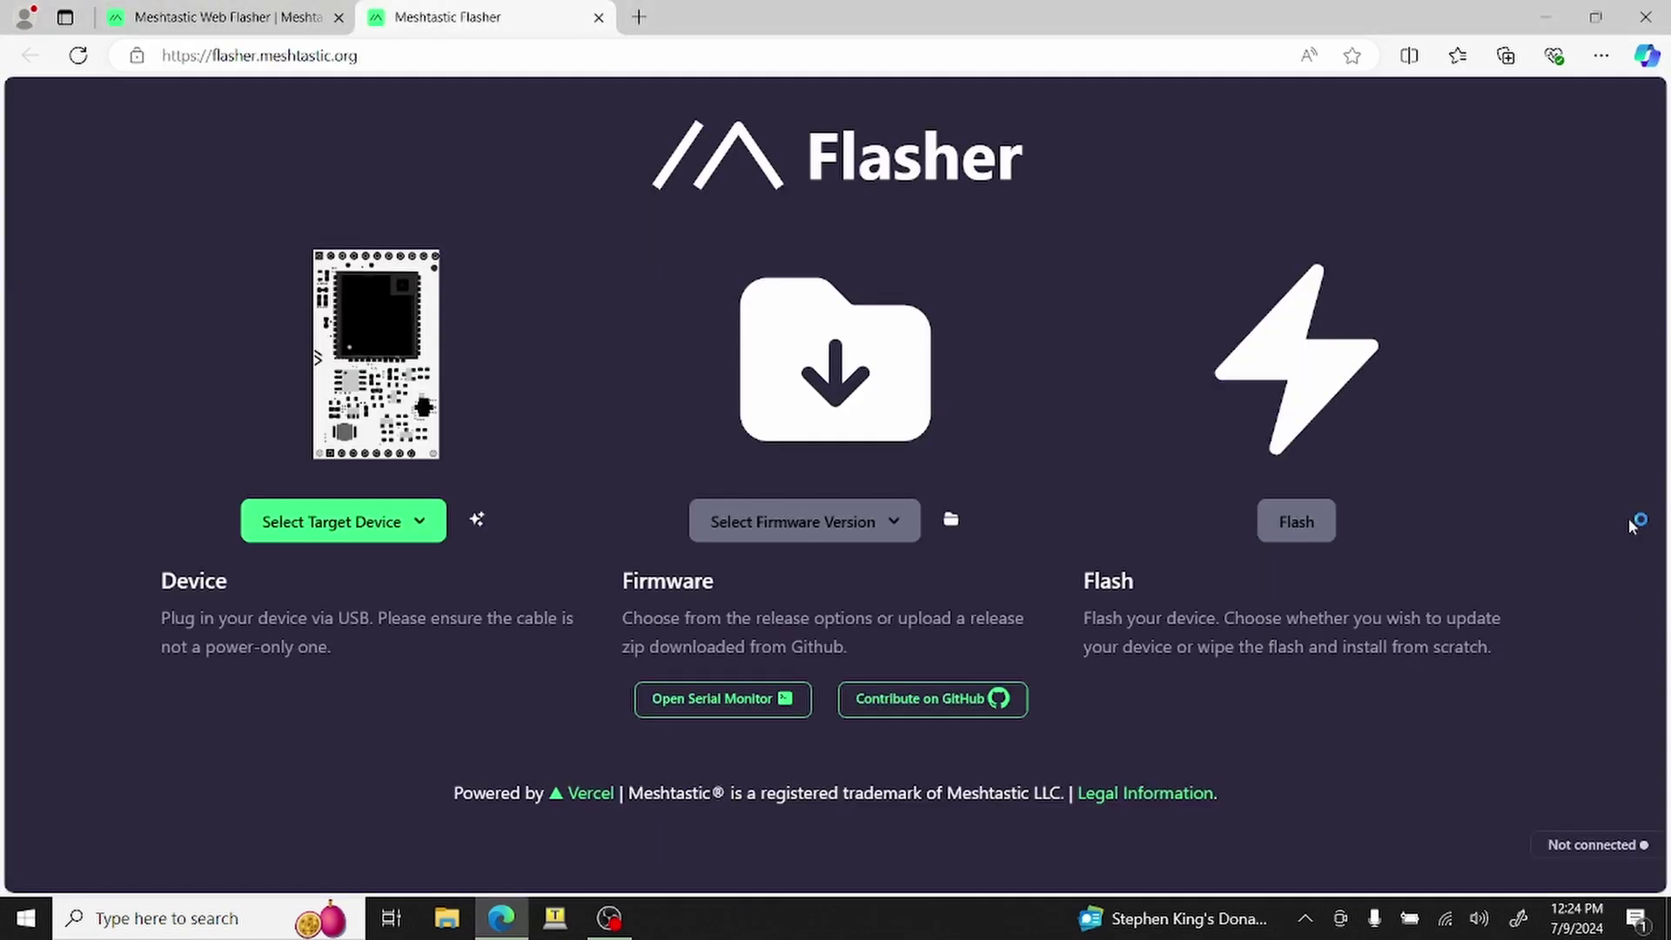
{"action": "left_click", "coordinate": [361, 535]}
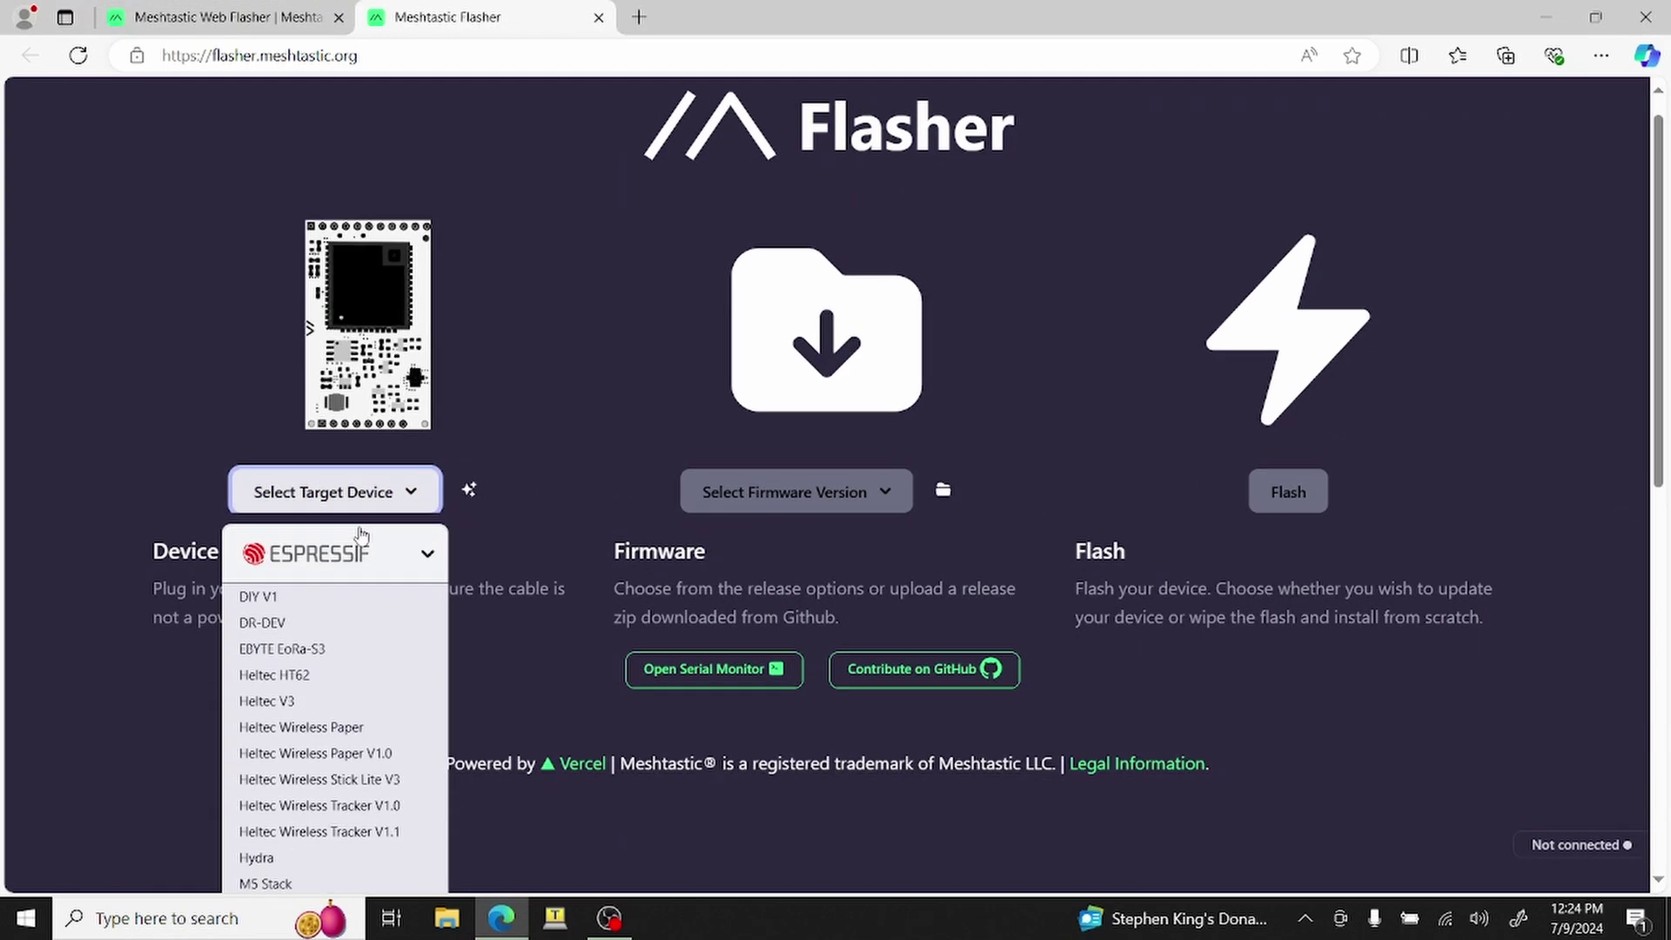
{"action": "scroll", "coordinate": [361, 536], "scroll_direction": "down", "scroll_amount": 5}
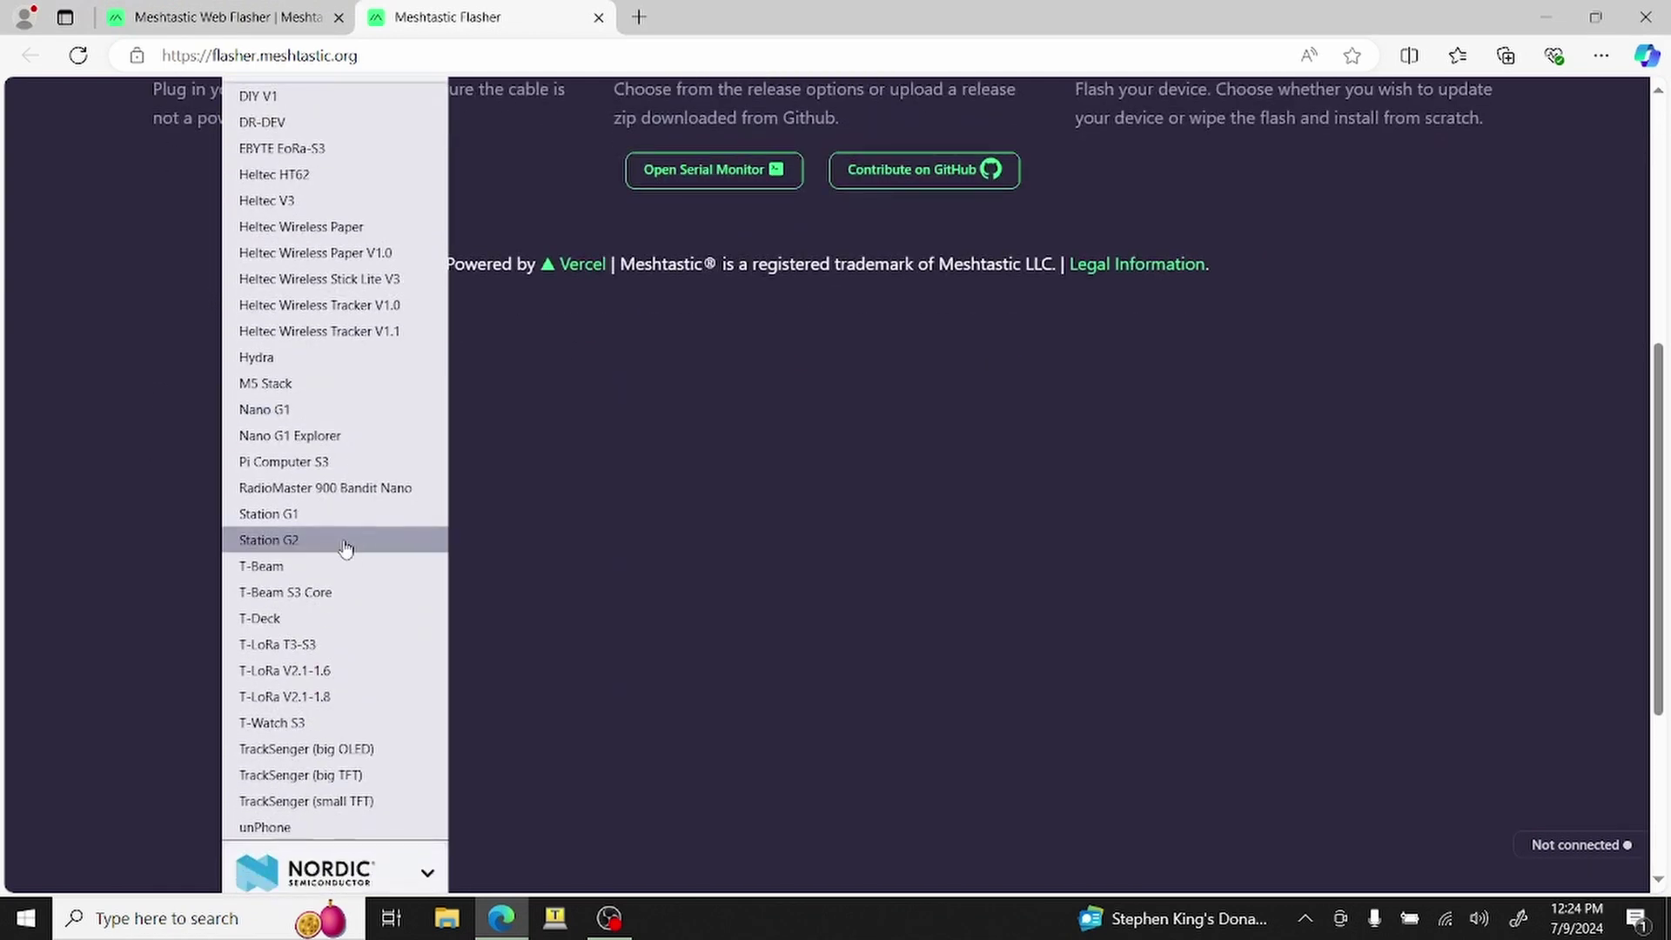
{"action": "left_click", "coordinate": [321, 593]}
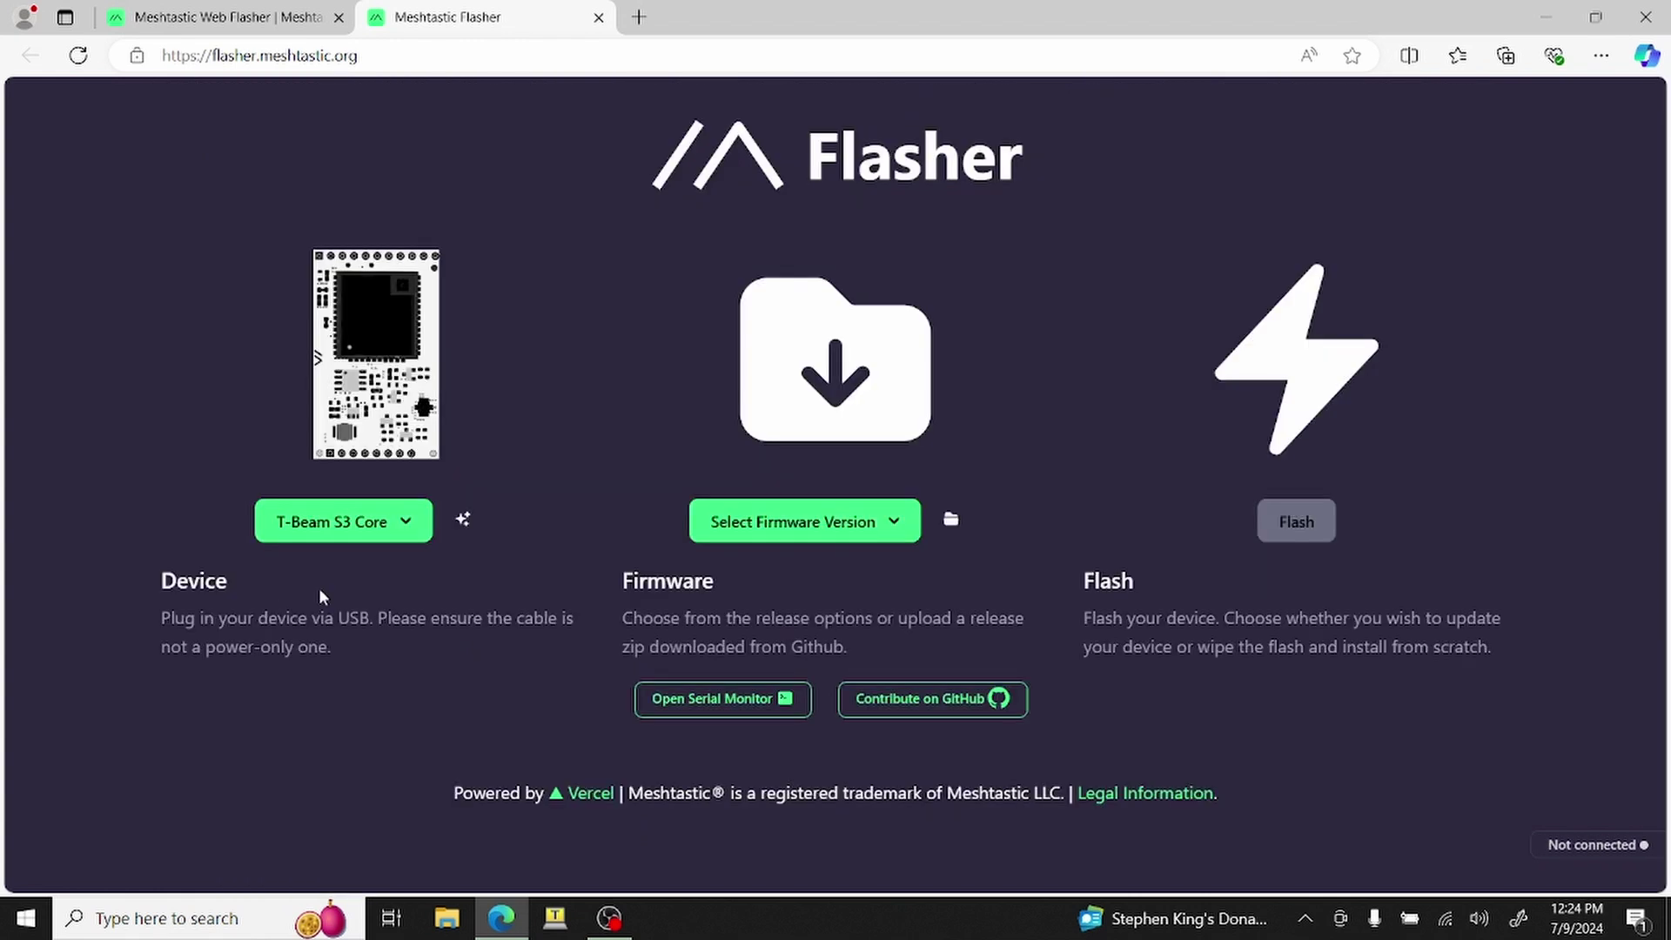
{"action": "left_click", "coordinate": [738, 529]}
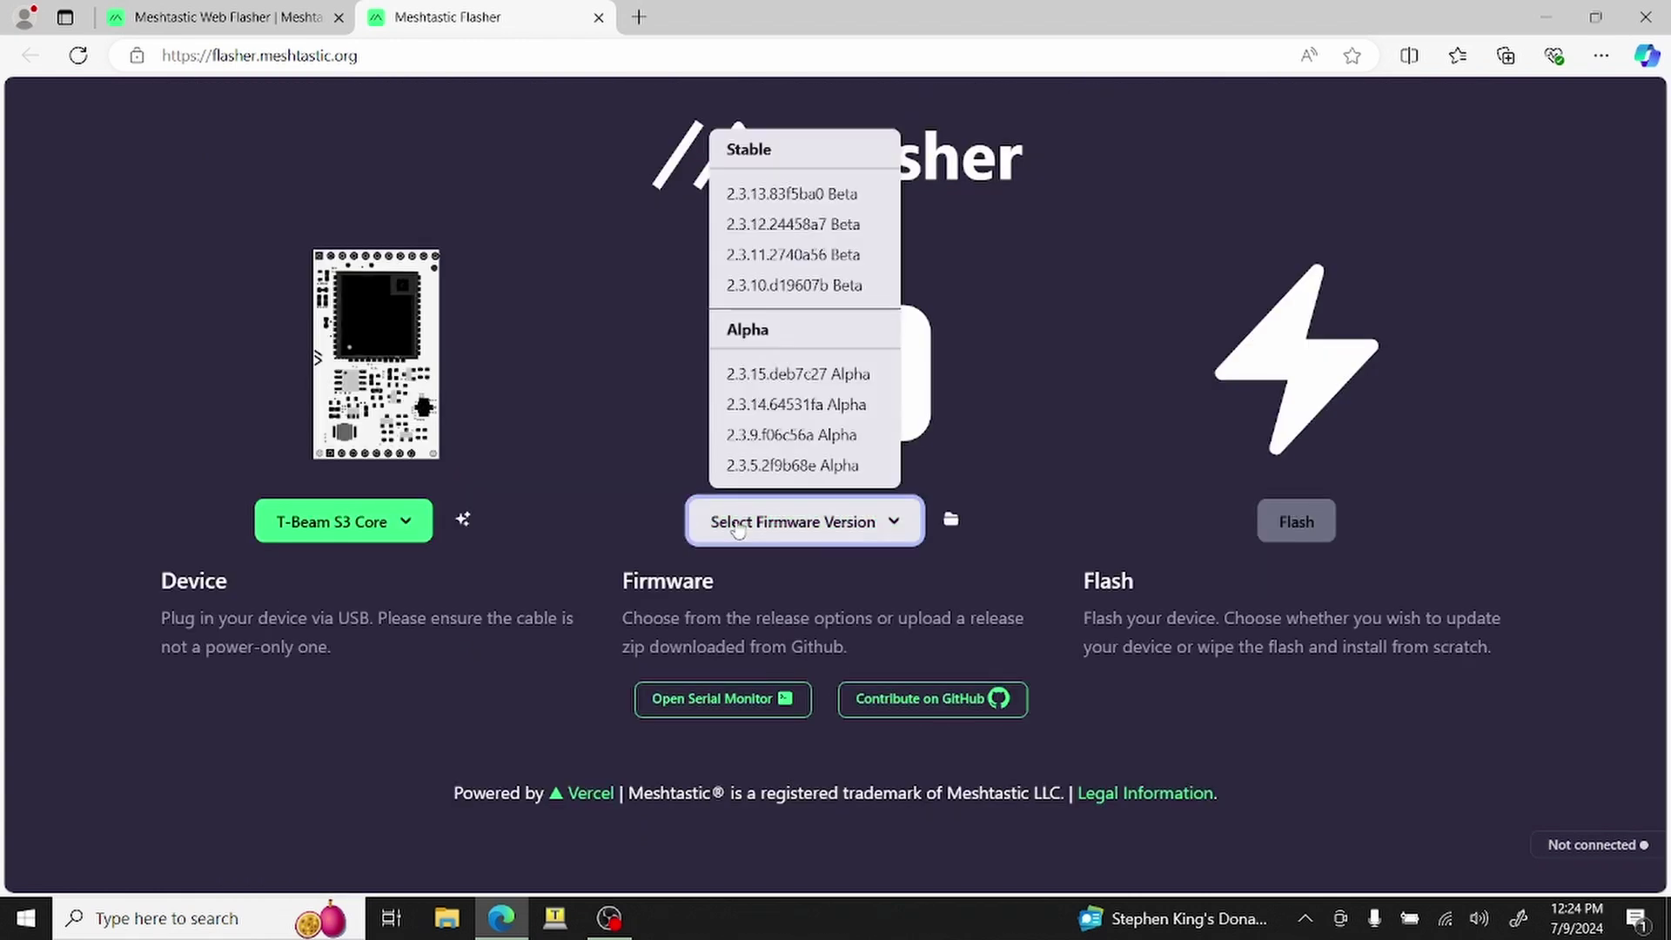
{"action": "left_click", "coordinate": [790, 195]}
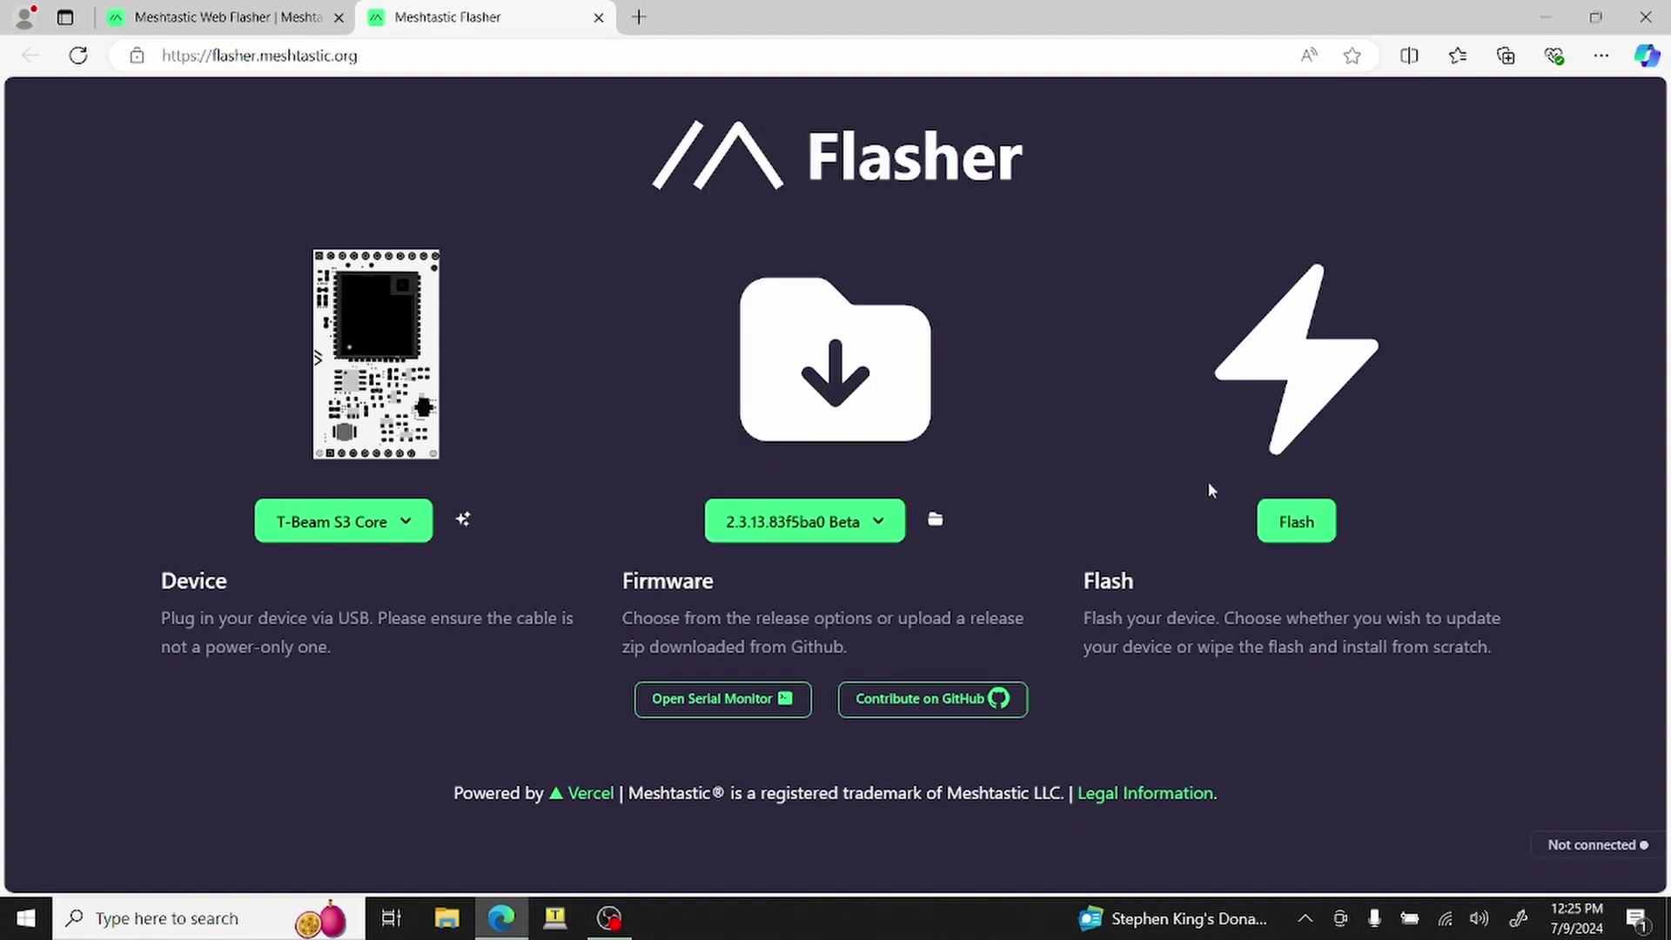
Start flashing and accept the release notes to reach the flashing steps
{"action": "left_click", "coordinate": [1283, 522]}
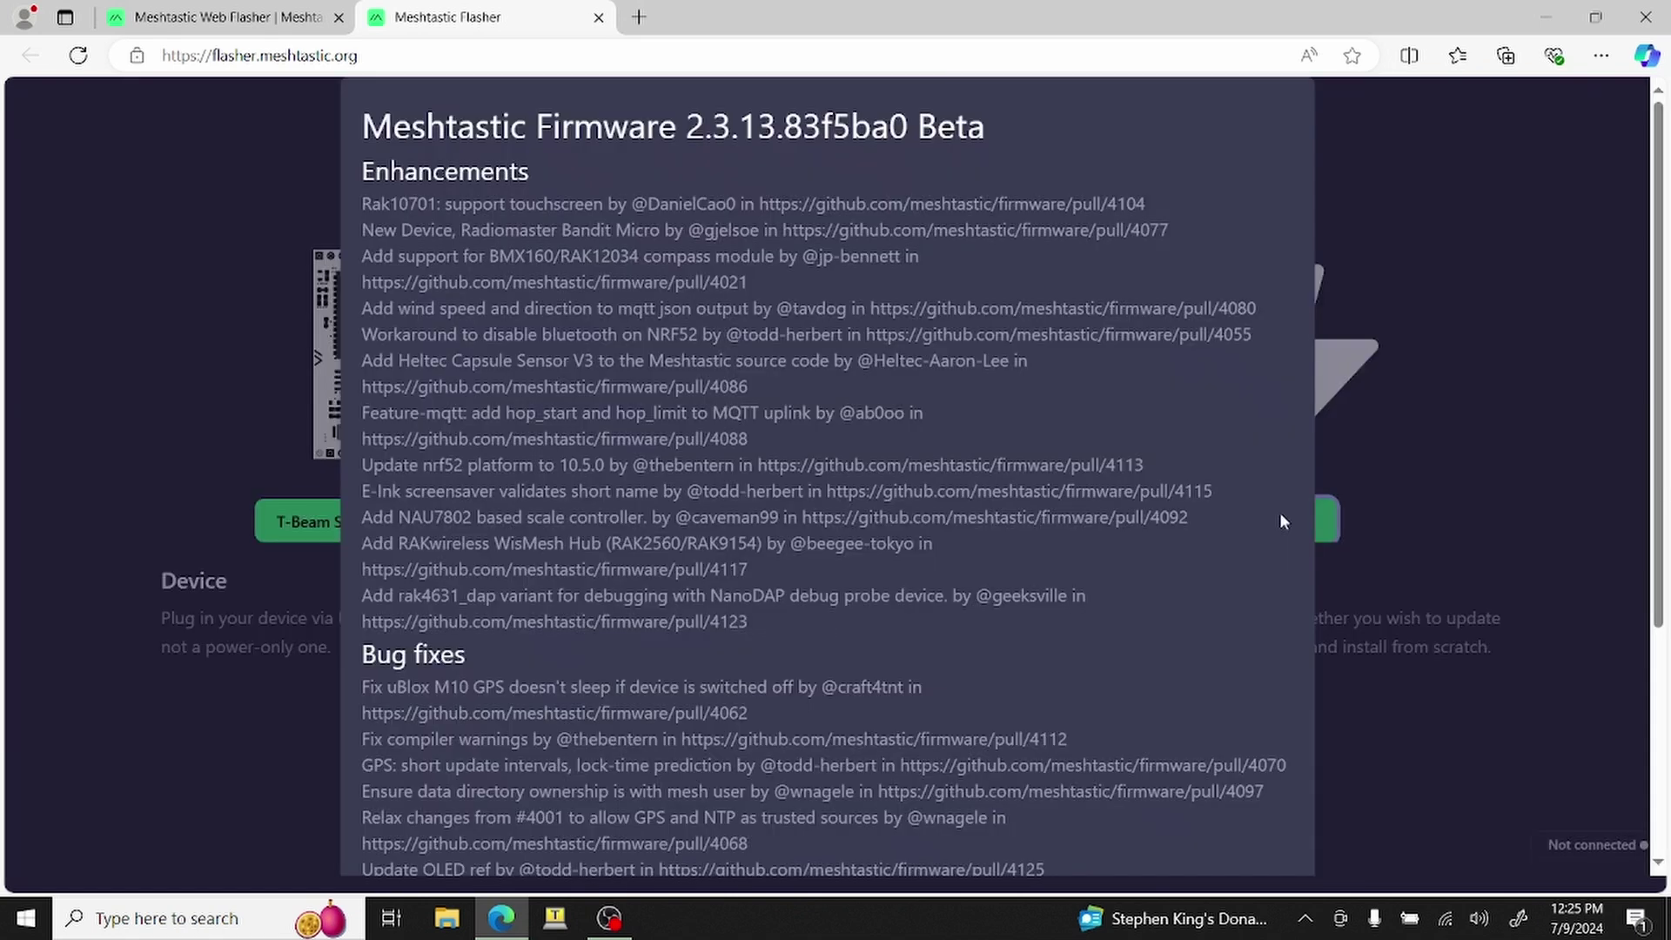
{"action": "scroll", "coordinate": [1029, 545], "scroll_direction": "down", "scroll_amount": 4}
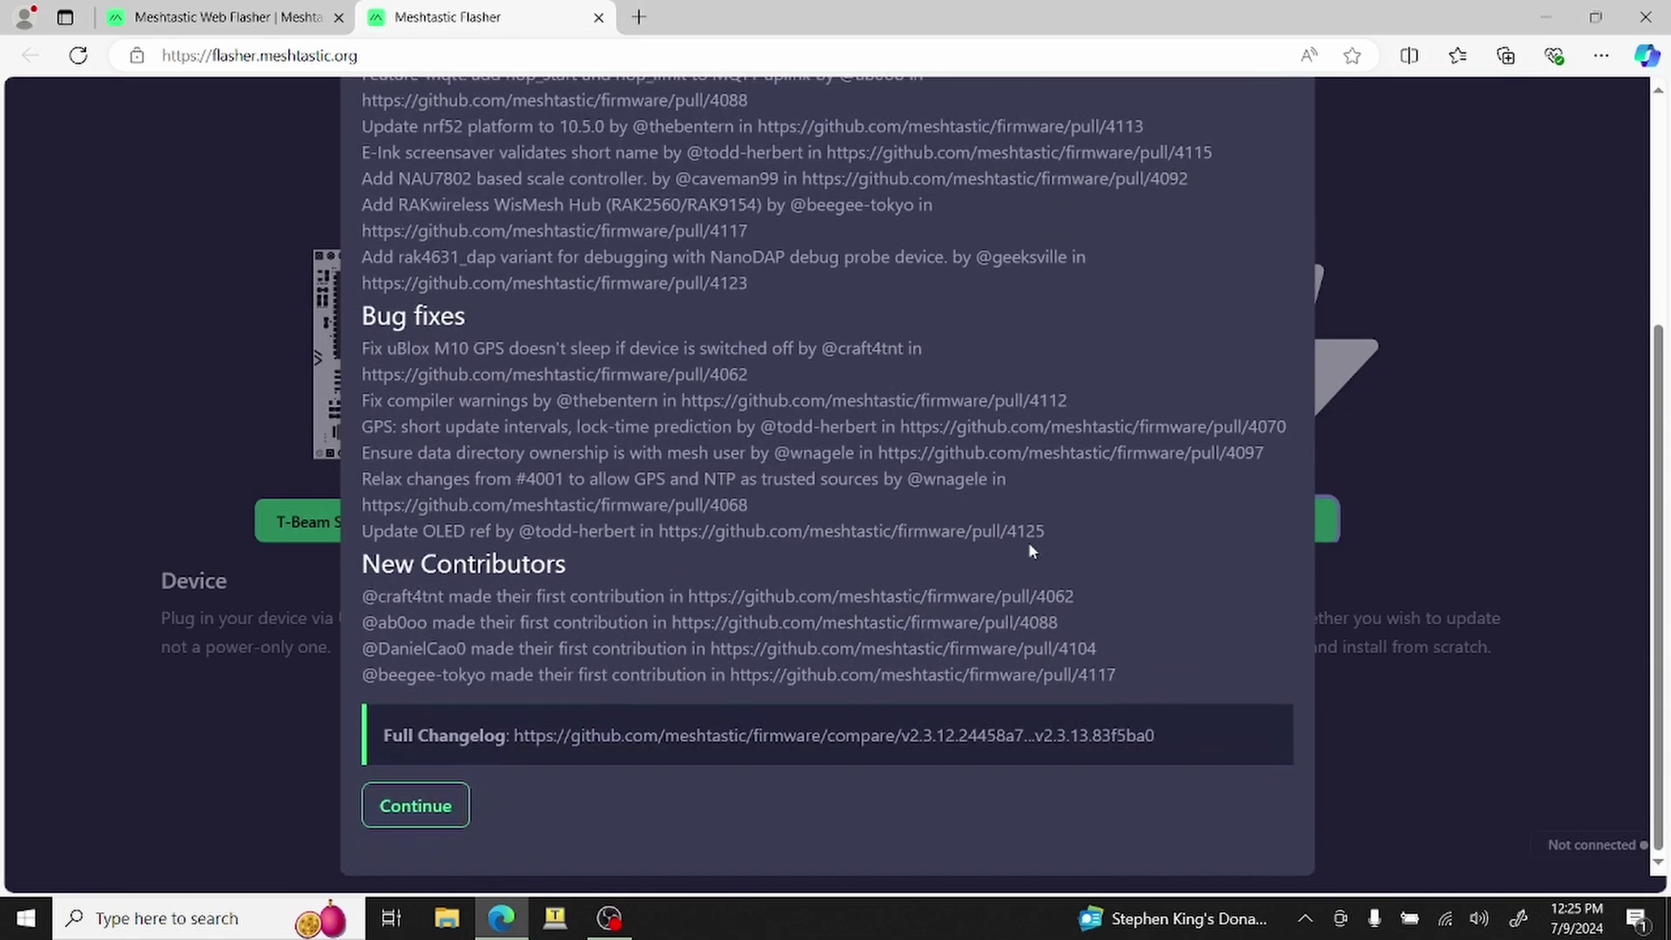
{"action": "left_click", "coordinate": [415, 805]}
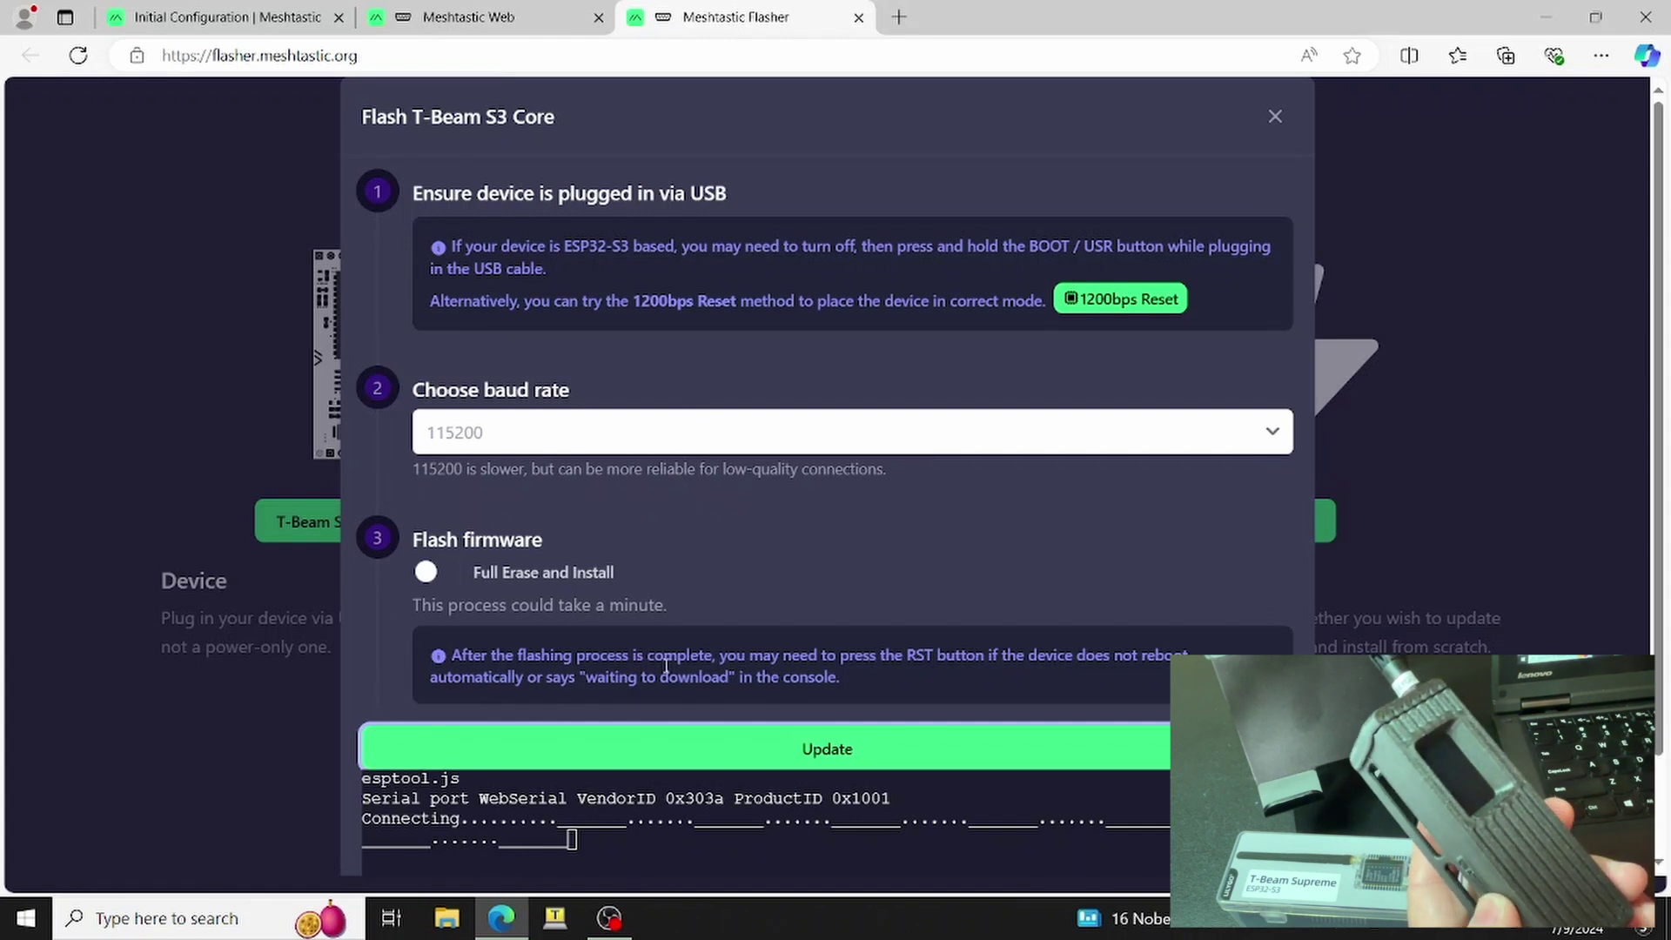
Update the T-Beam firmware over the USB JTAG/serial debug unit on COM9
{"action": "left_click", "coordinate": [677, 758]}
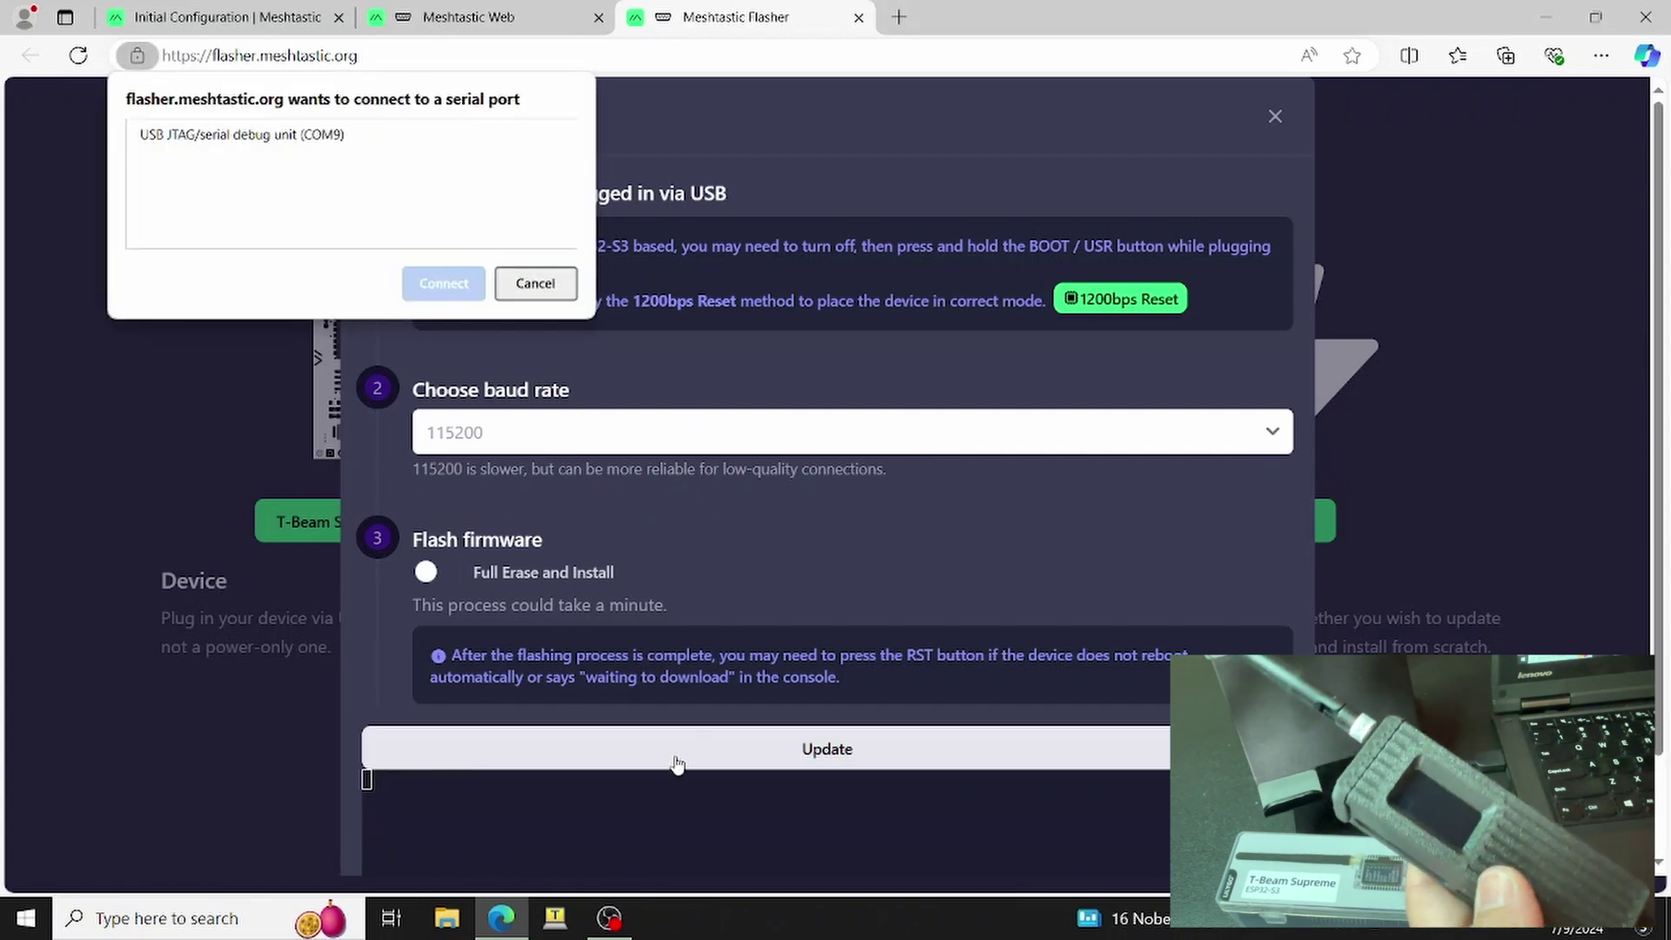
{"action": "left_click", "coordinate": [246, 136]}
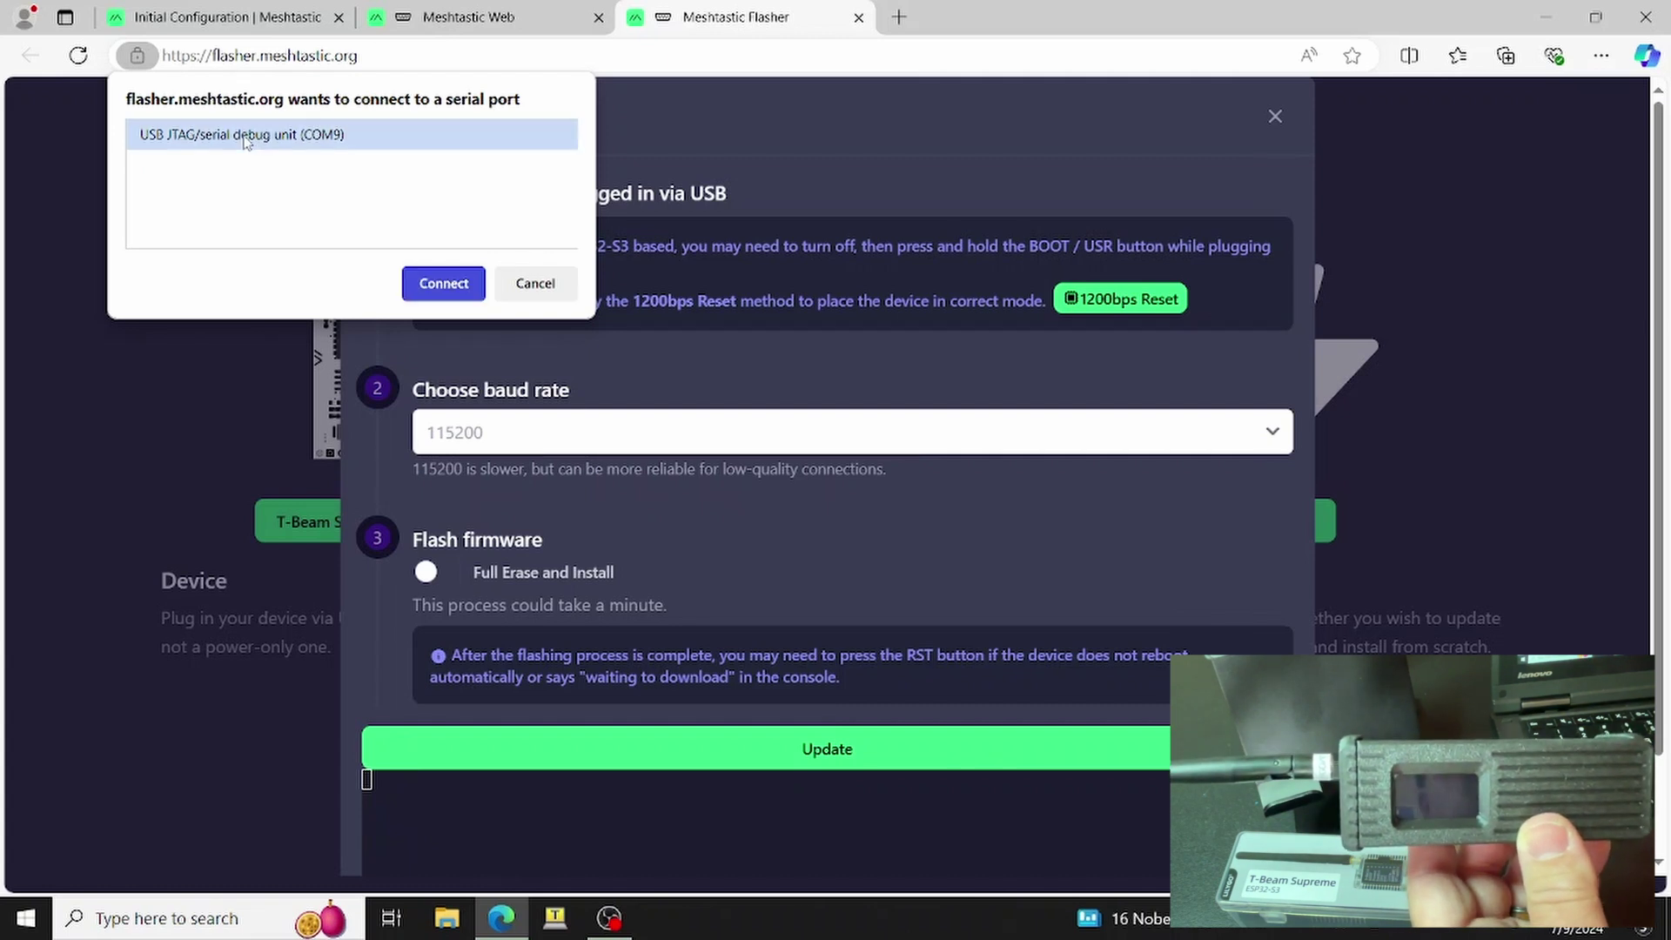
{"action": "left_click", "coordinate": [444, 283]}
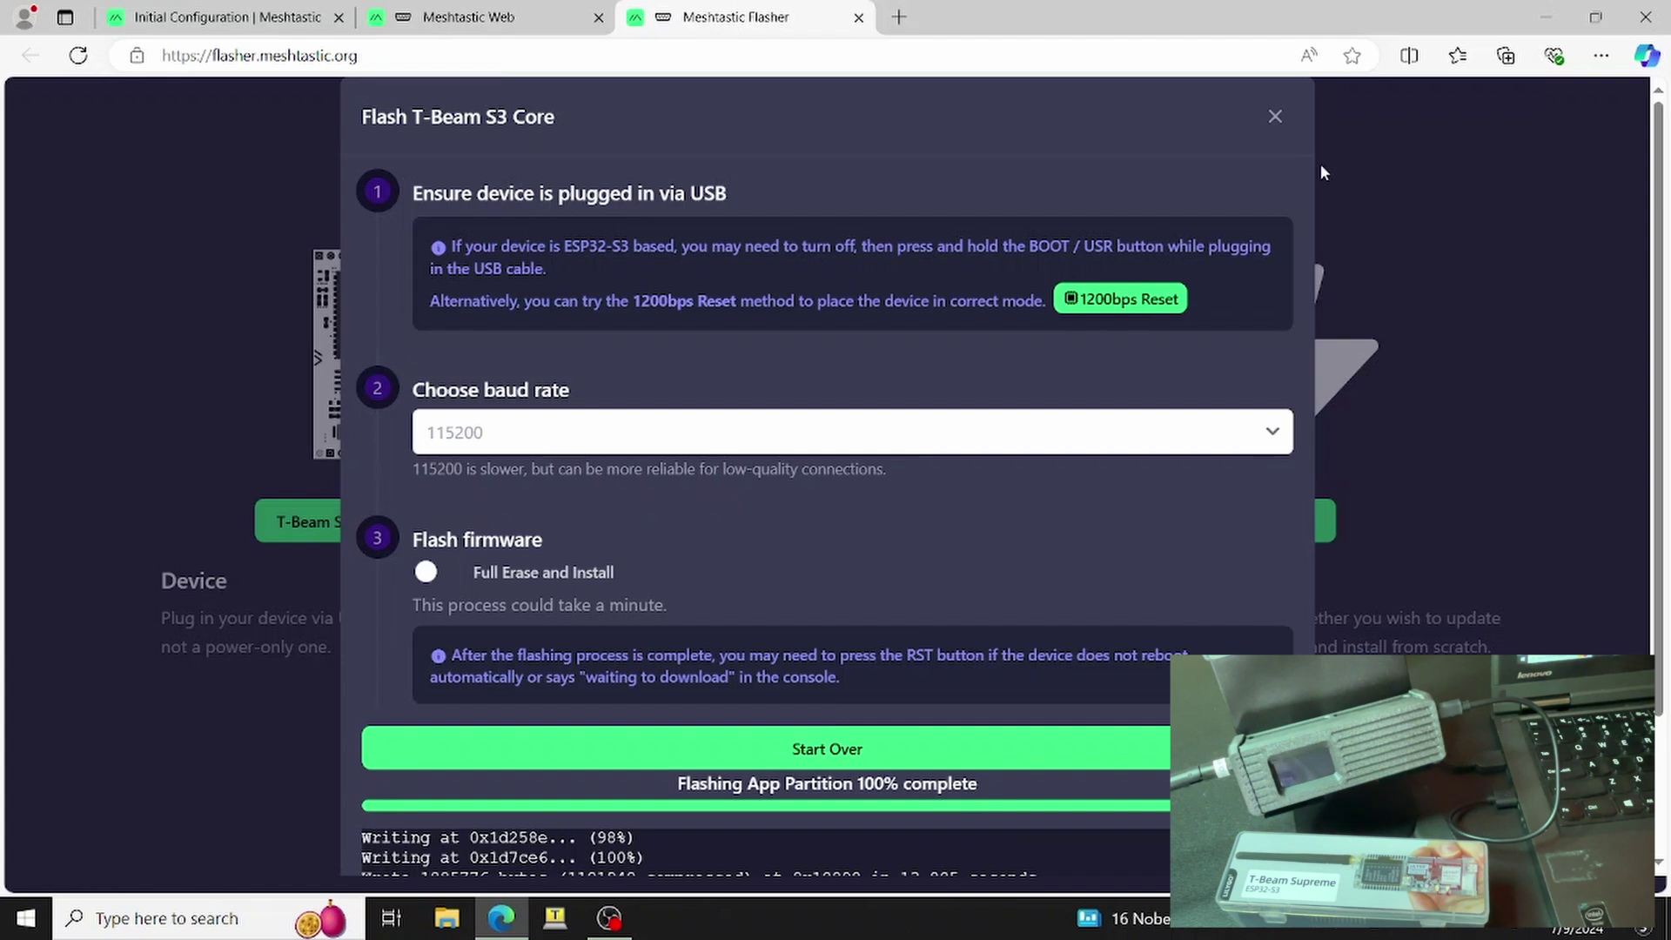
{"action": "left_click", "coordinate": [1275, 118]}
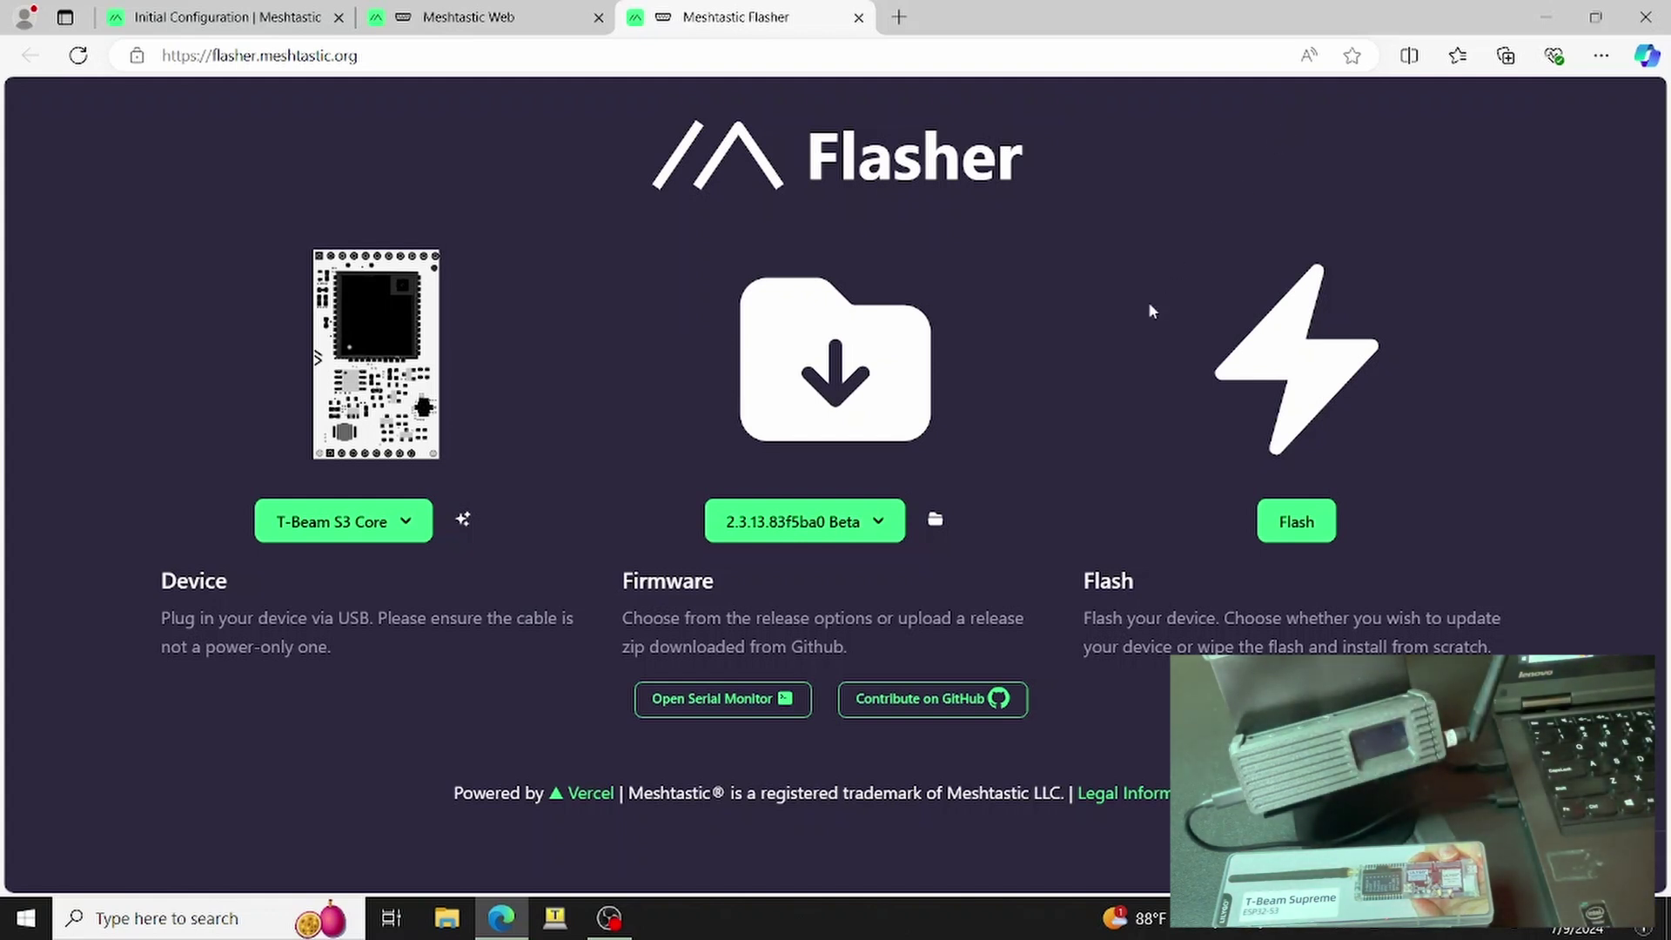
Reload Meshtastic Web and connect node e218 over the TinyUSB CDC (COM8) serial port
{"action": "left_click", "coordinate": [547, 17]}
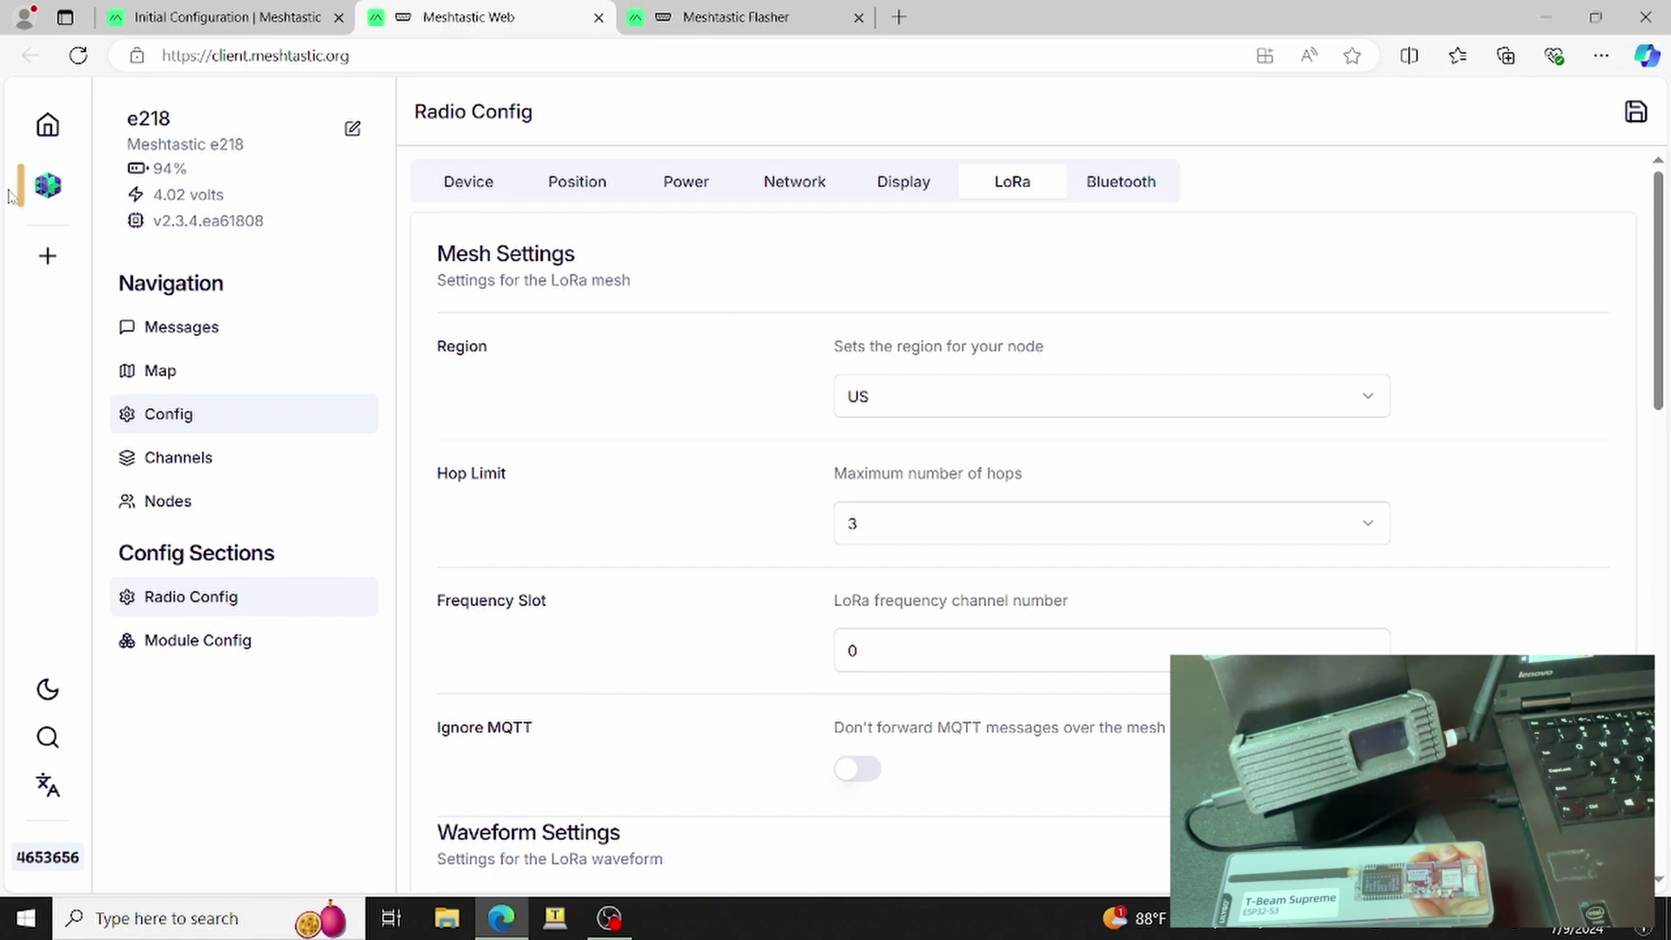
{"action": "left_click", "coordinate": [77, 55]}
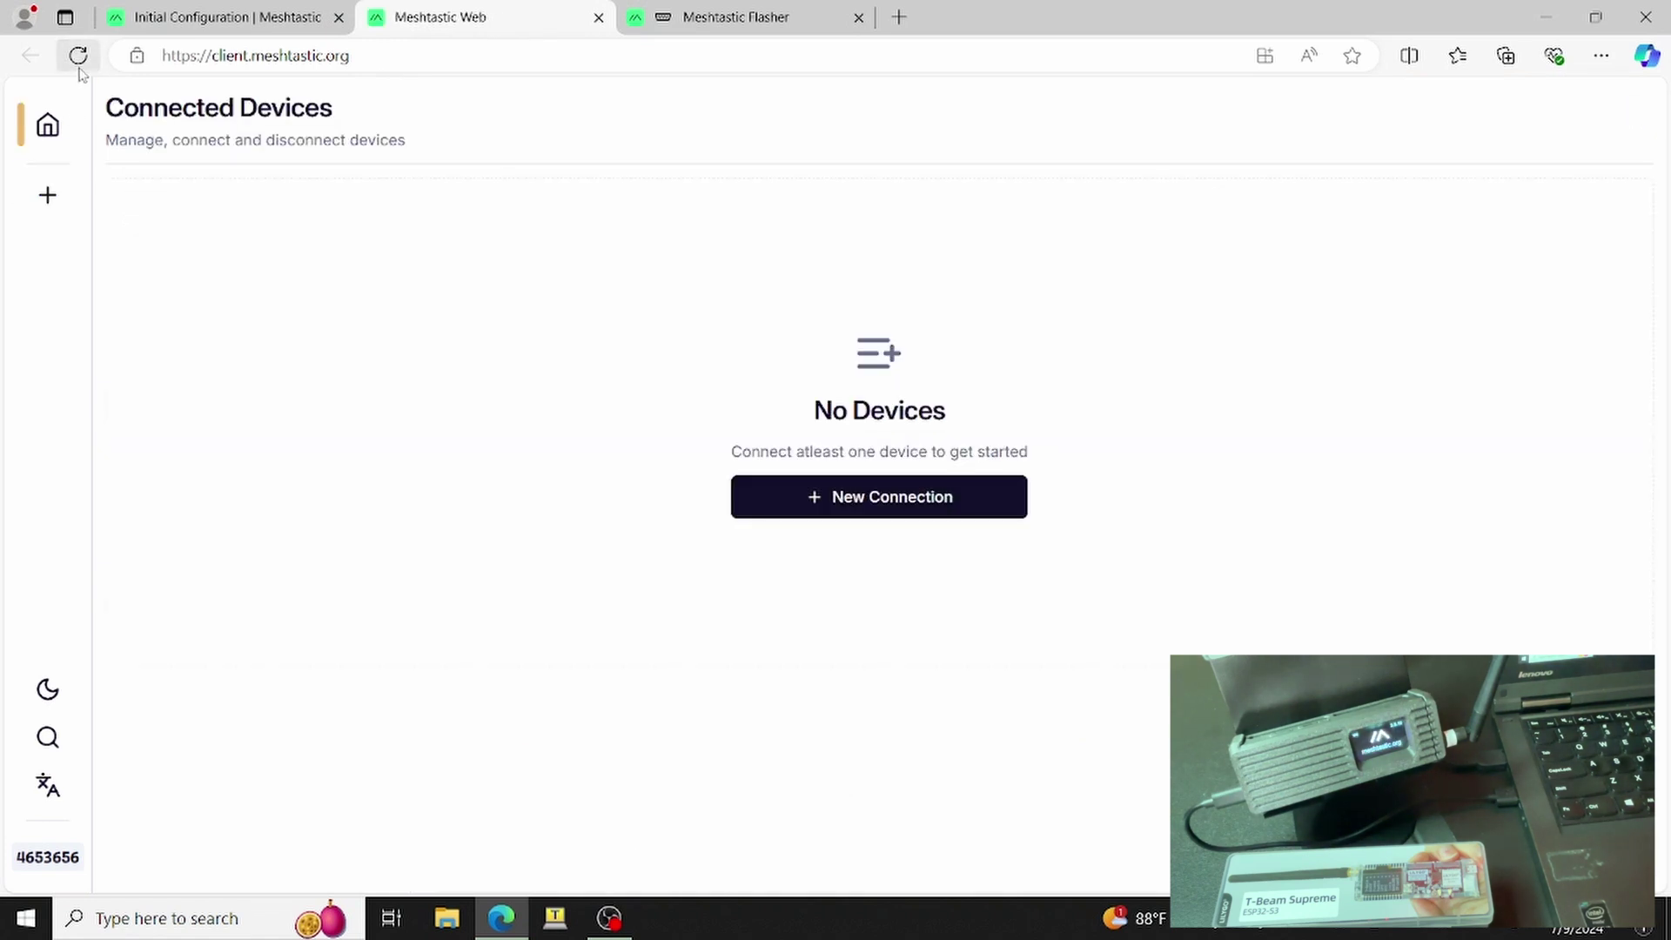
{"action": "left_click", "coordinate": [807, 499]}
{"action": "left_click", "coordinate": [837, 342]}
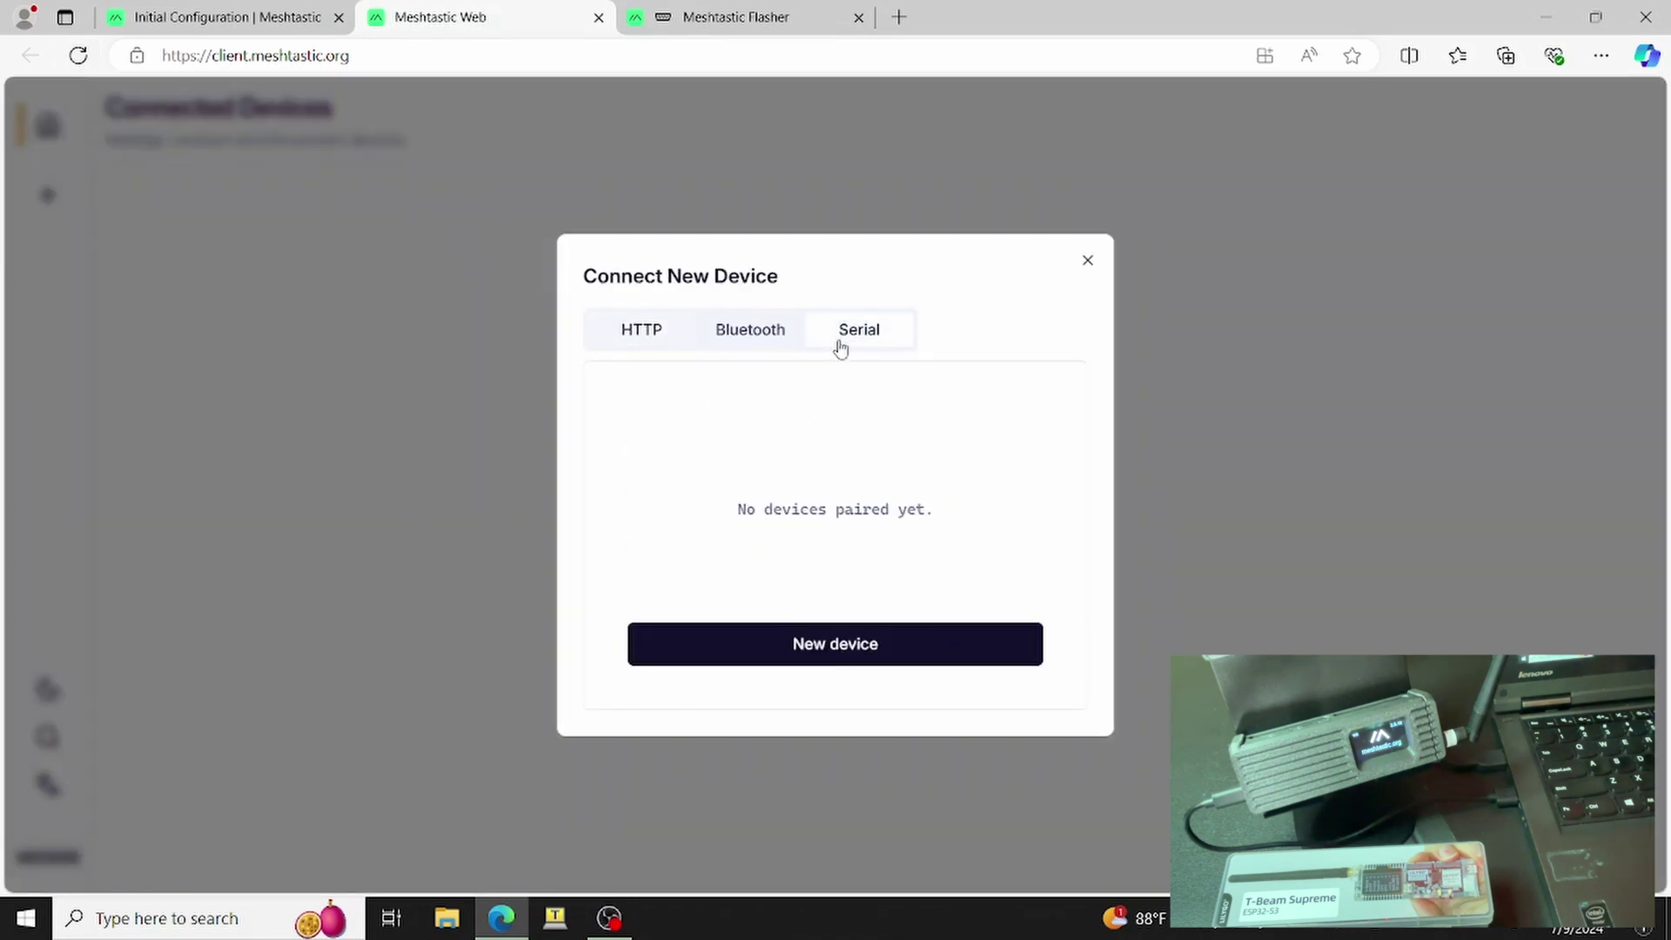
{"action": "left_click", "coordinate": [801, 646]}
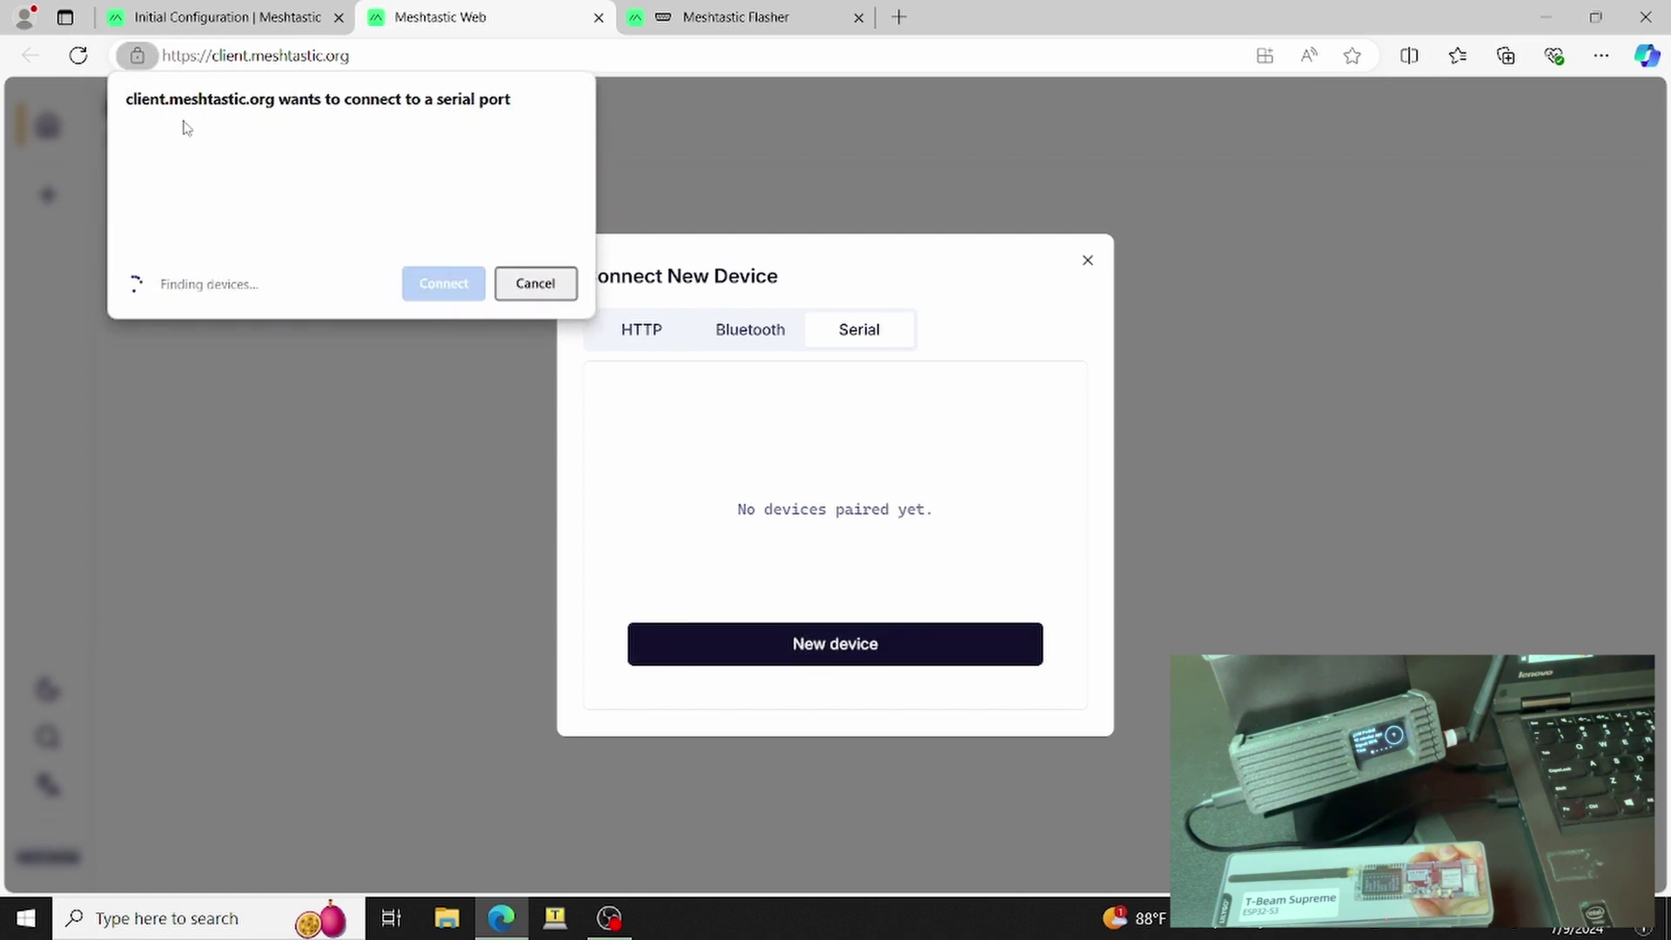
{"action": "left_click", "coordinate": [190, 139]}
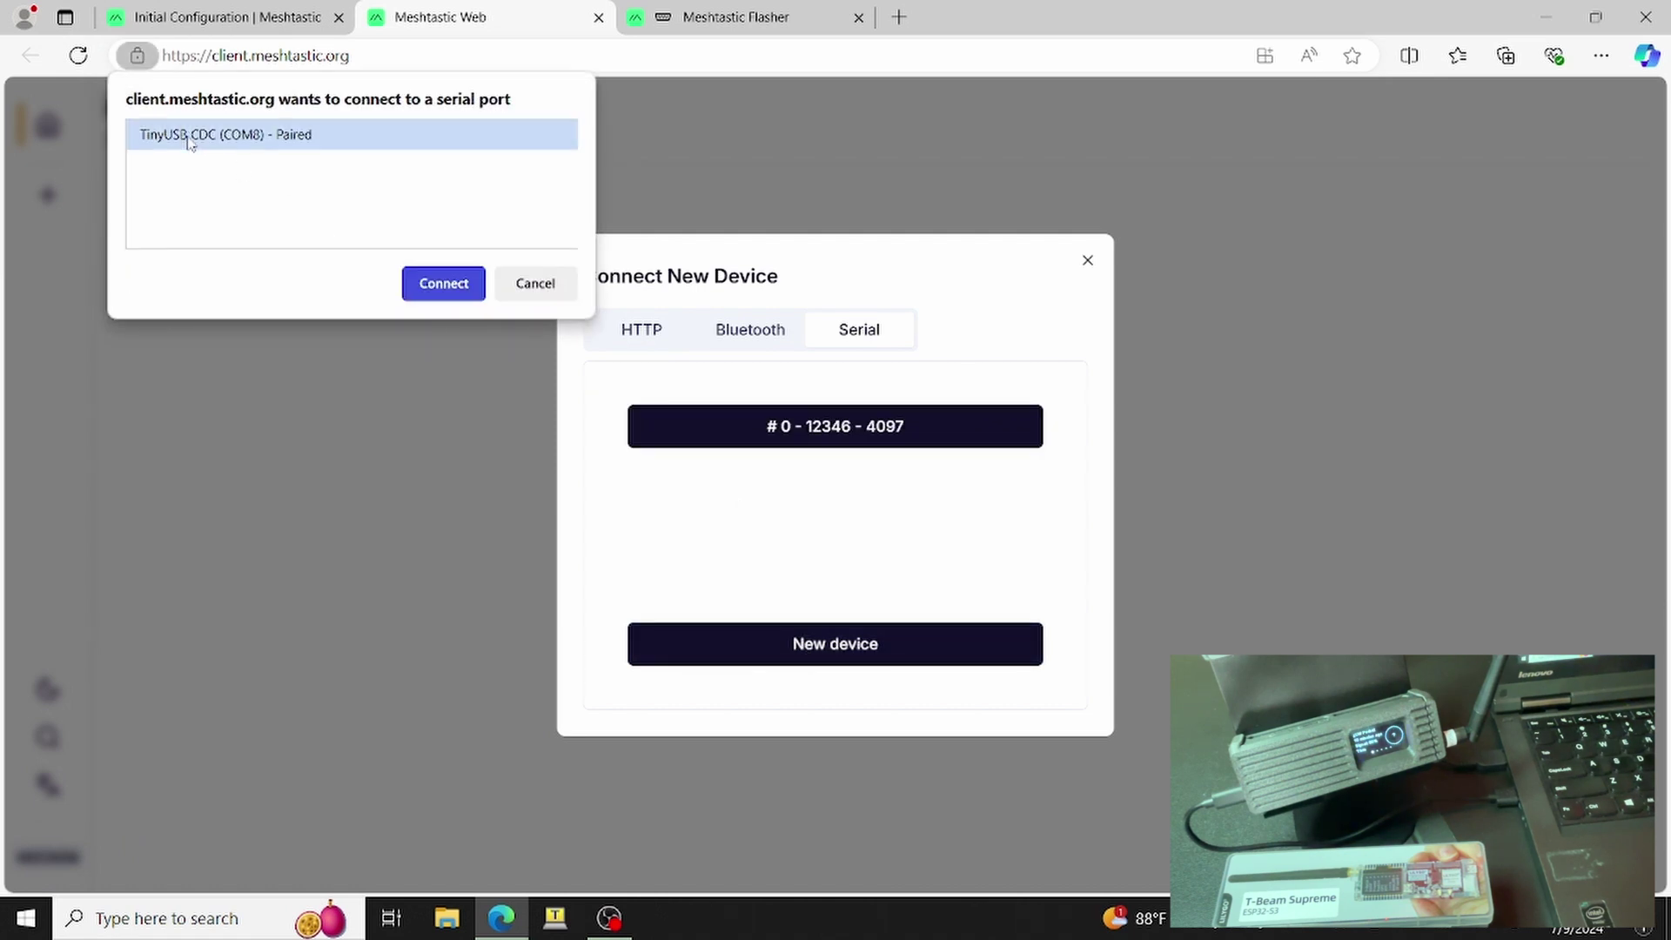
{"action": "left_click", "coordinate": [437, 282]}
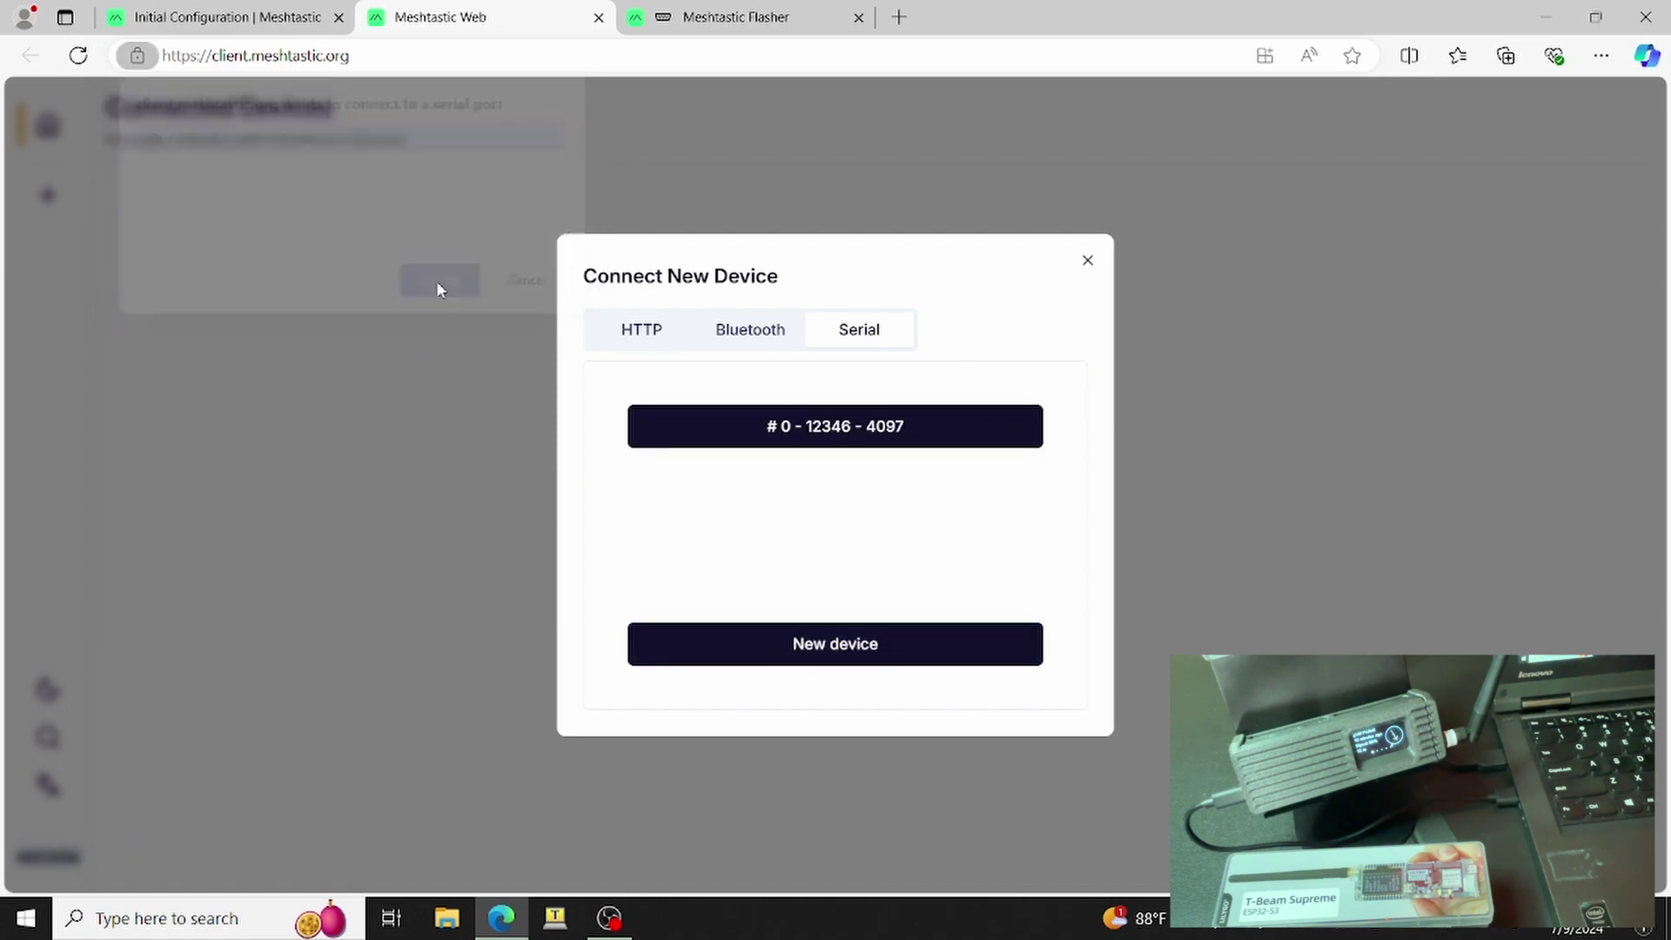
{"action": "left_click", "coordinate": [801, 442]}
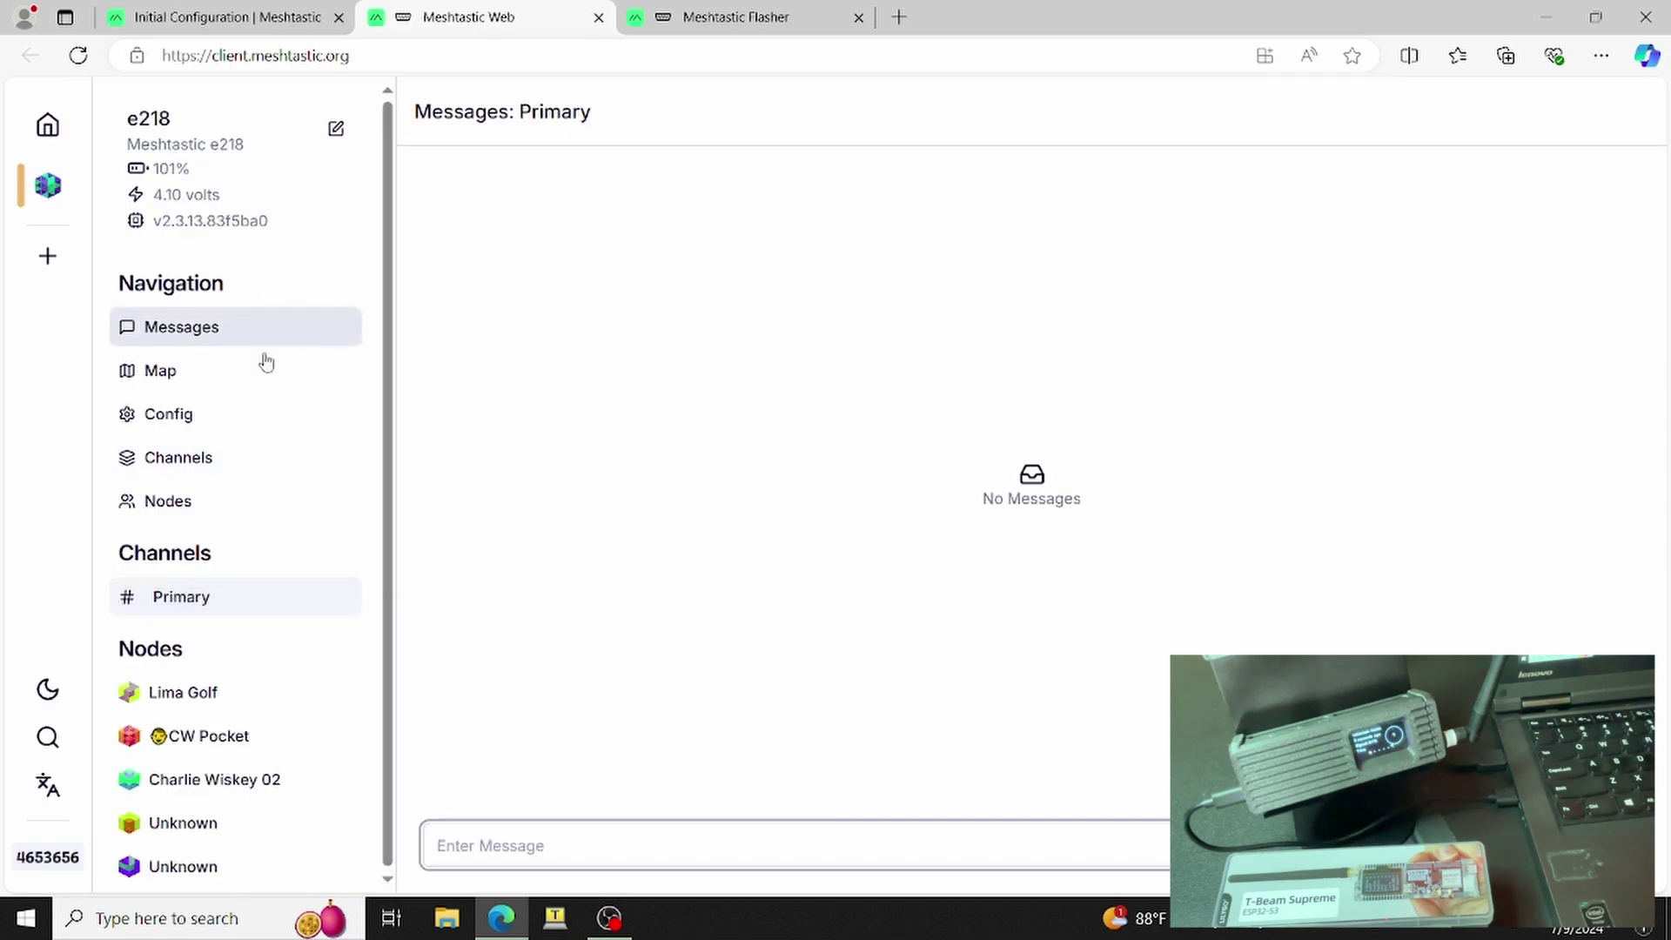
Show node e218's LoRa config and review Region US, Hop Limit 3, 30 dBm transmit power
{"action": "left_click", "coordinate": [188, 429]}
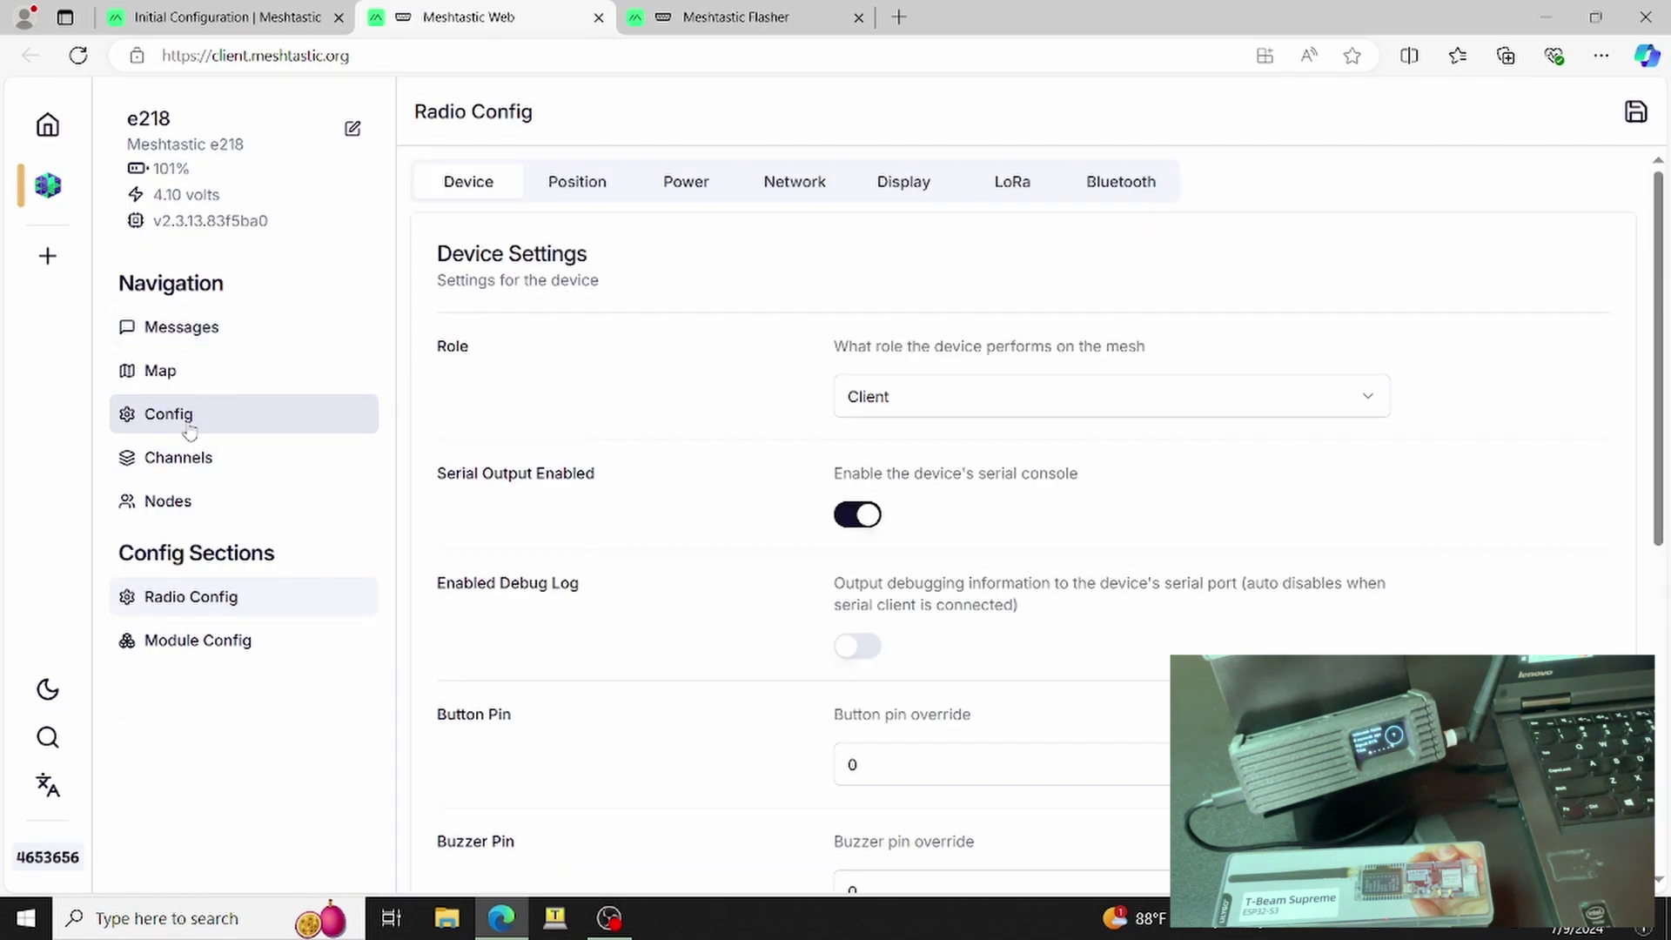
{"action": "left_click", "coordinate": [1015, 187]}
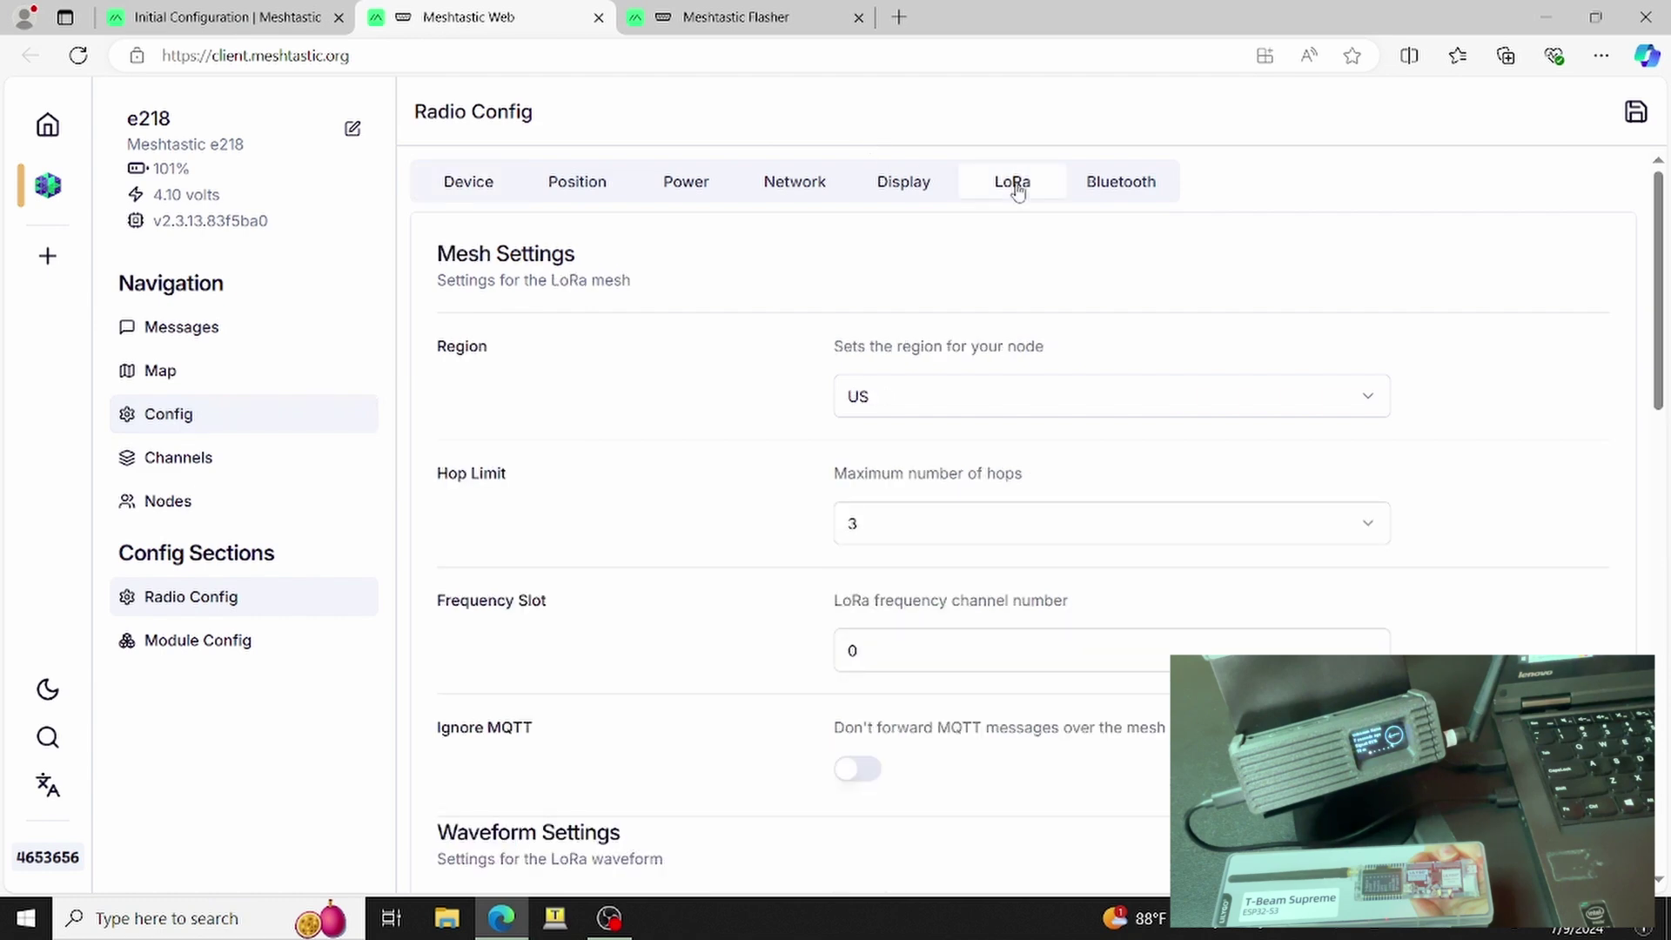
{"action": "scroll", "coordinate": [1067, 538], "scroll_direction": "down", "scroll_amount": 6}
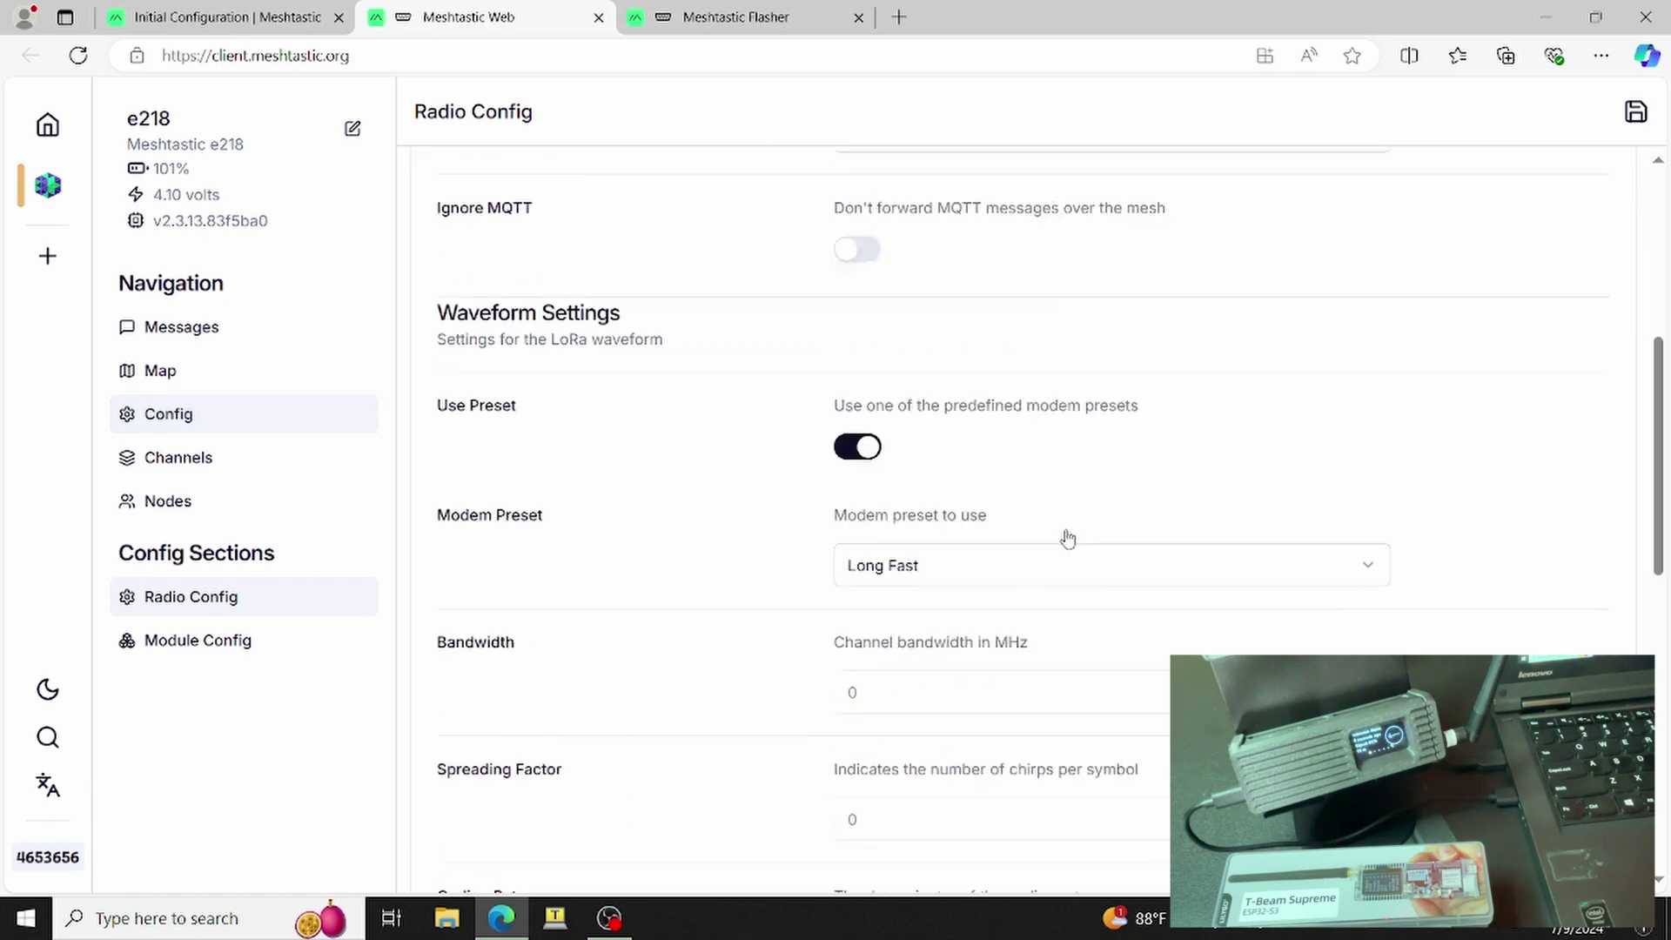
{"action": "scroll", "coordinate": [1068, 538], "scroll_direction": "down", "scroll_amount": 5}
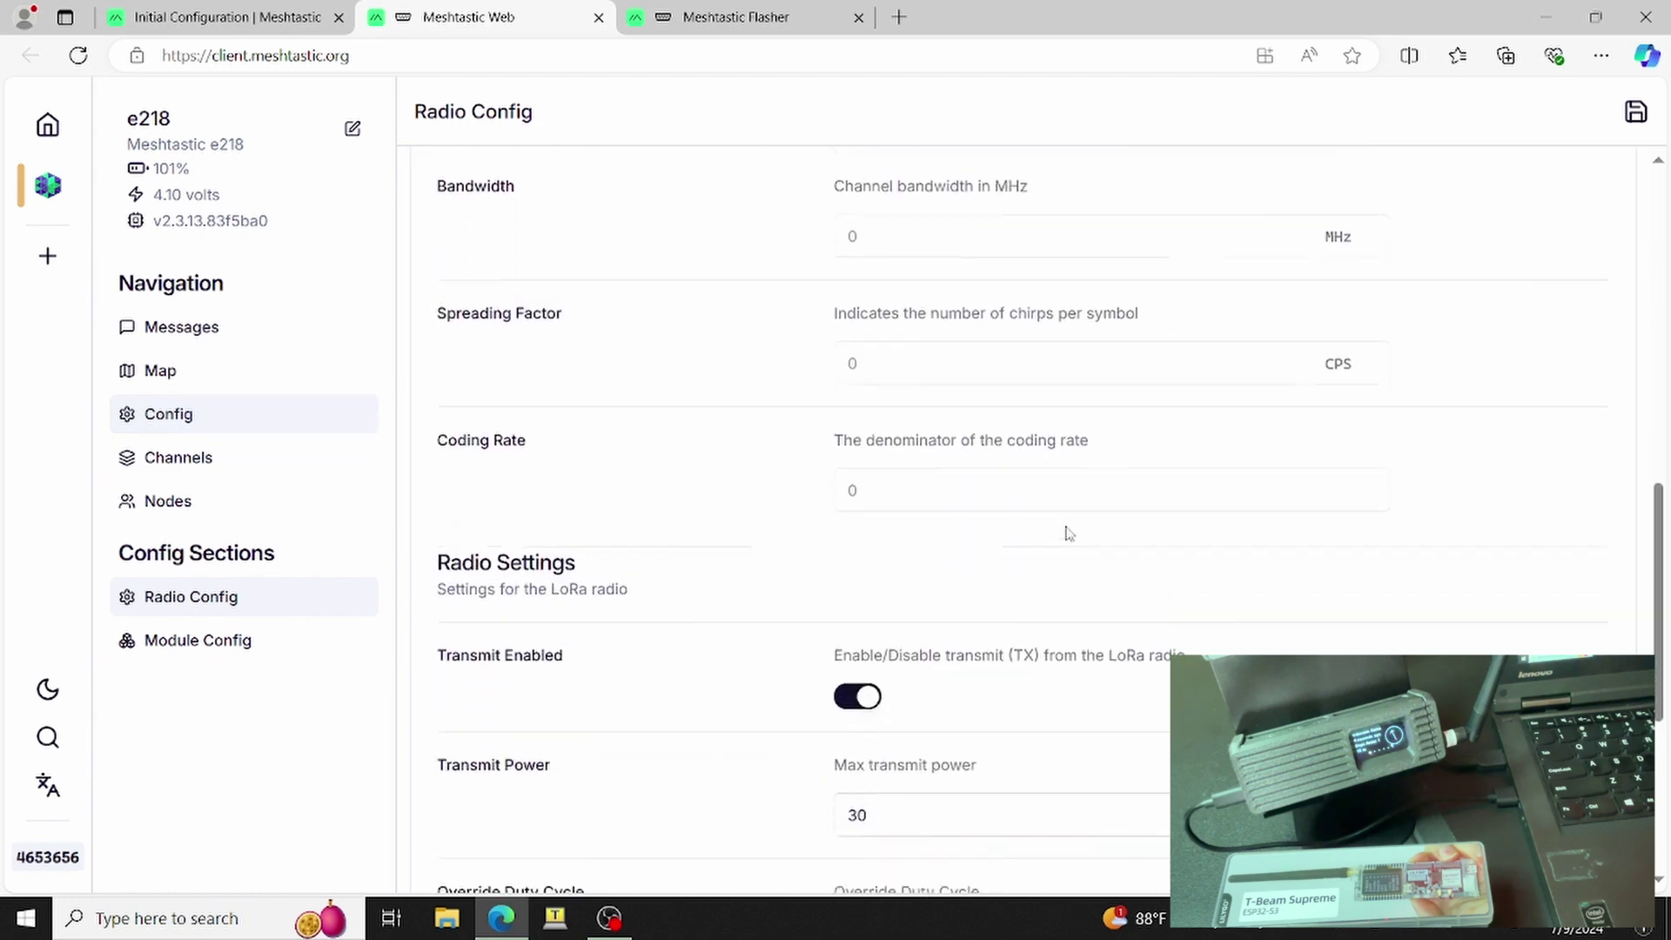
{"action": "scroll", "coordinate": [1068, 533], "scroll_direction": "down", "scroll_amount": 5}
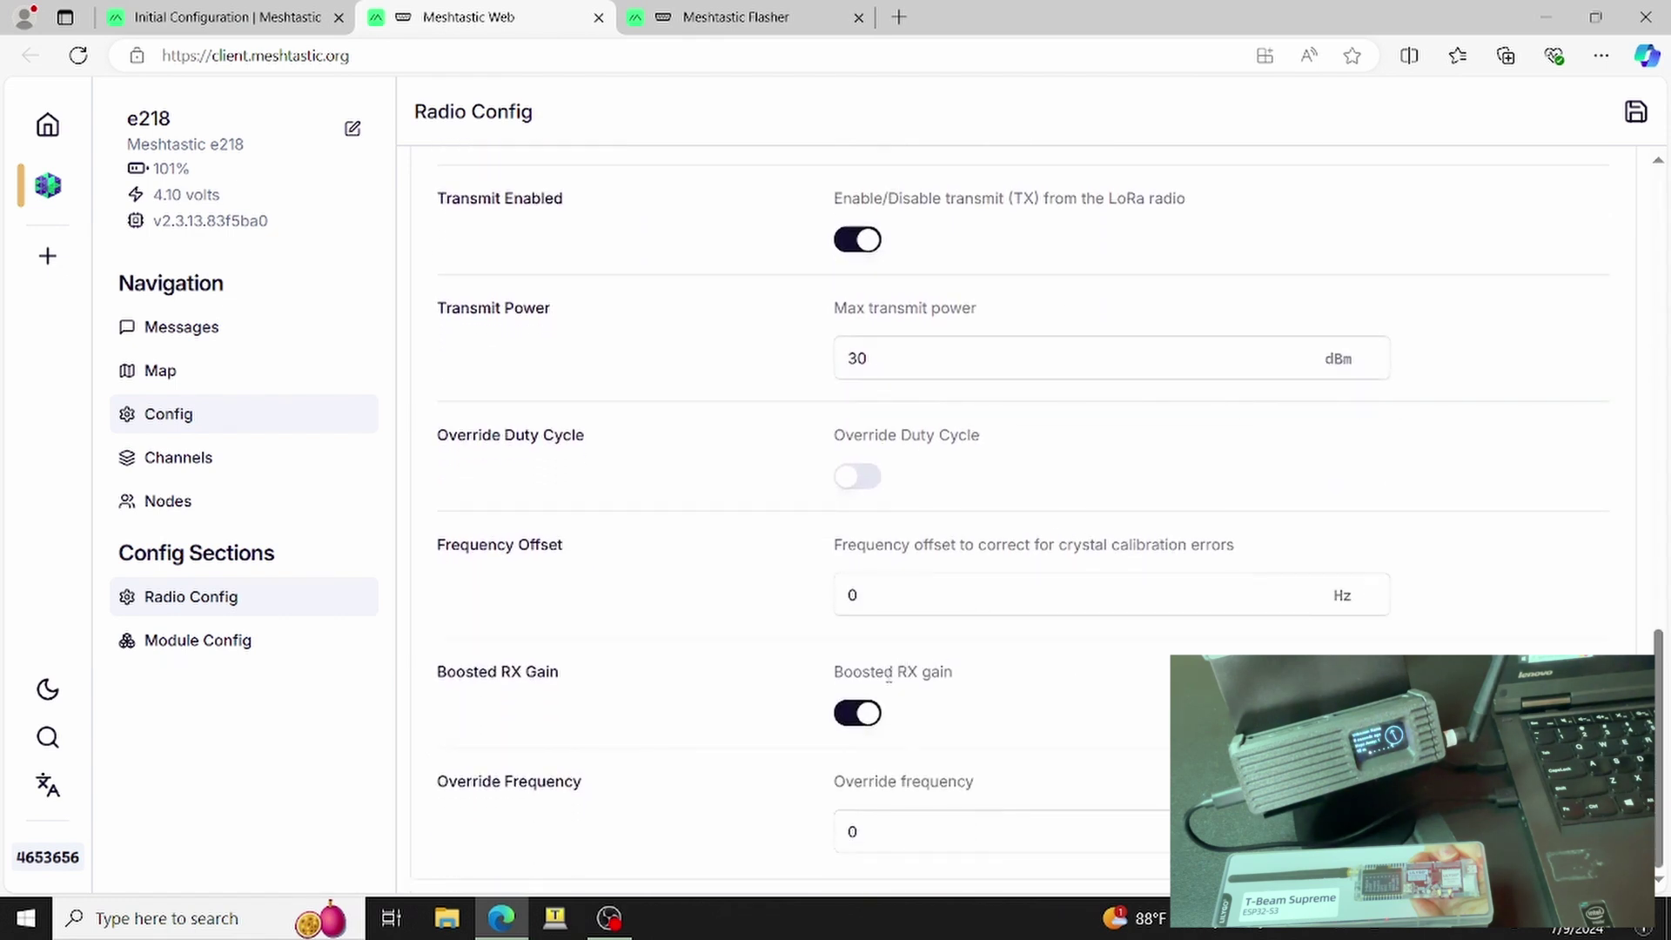
{"action": "scroll", "coordinate": [888, 678], "scroll_direction": "up", "scroll_amount": 5}
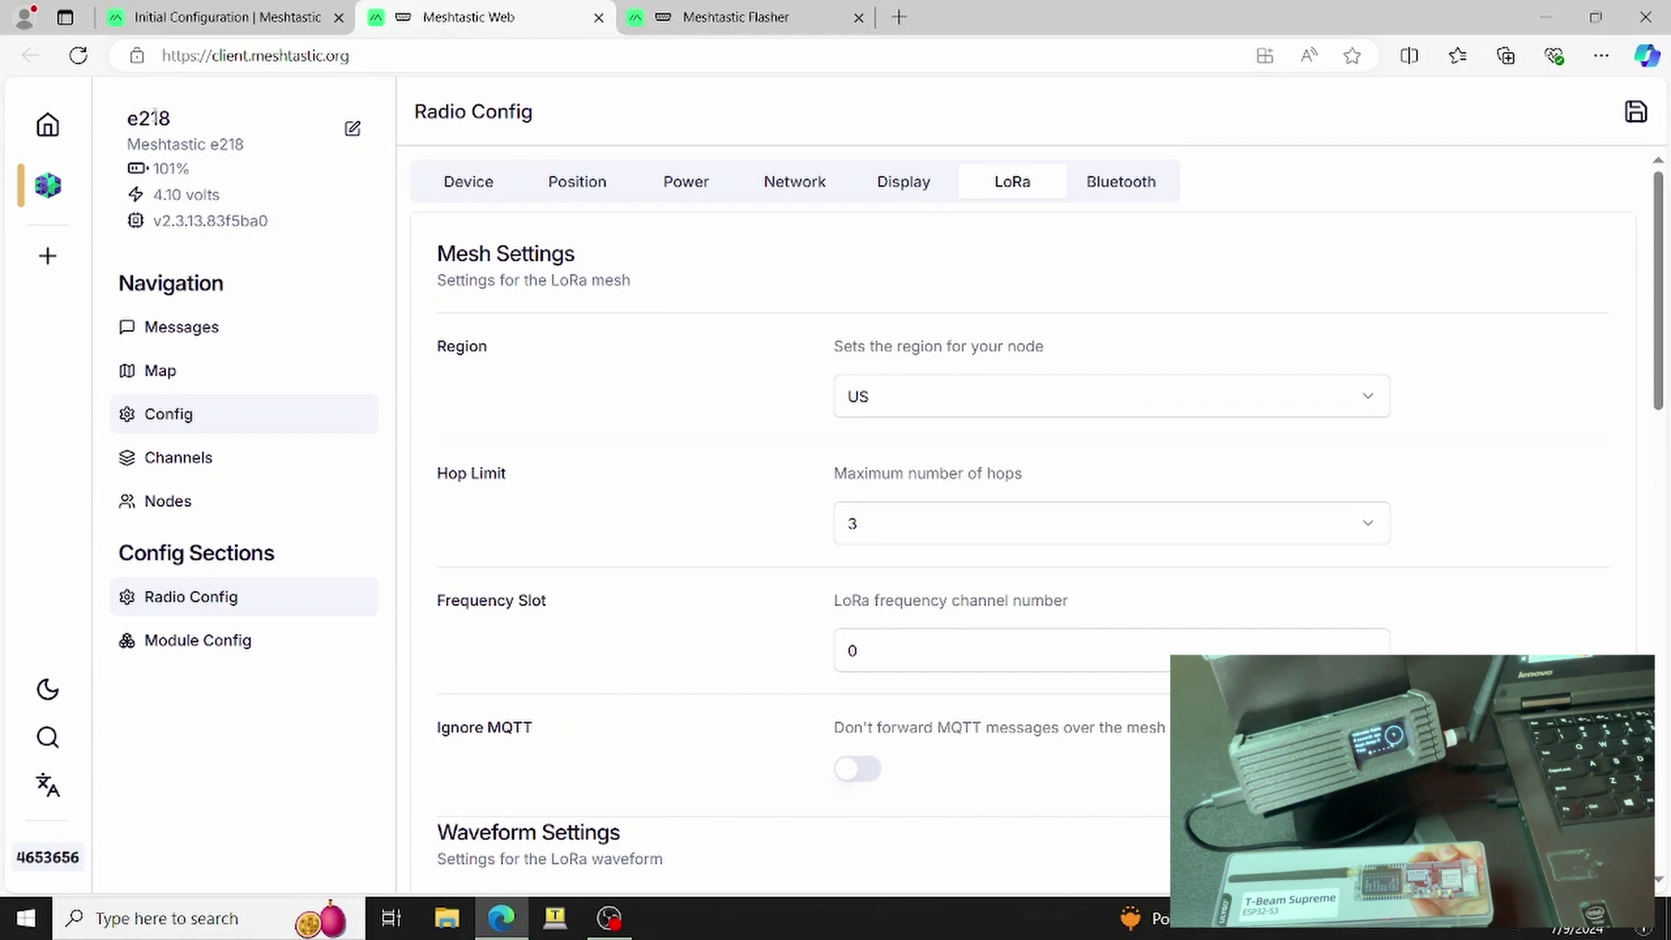
Set the node's long name to 'CW T-Beam Supreme' and short name to 'CWTS', then save
{"action": "left_click", "coordinate": [353, 128]}
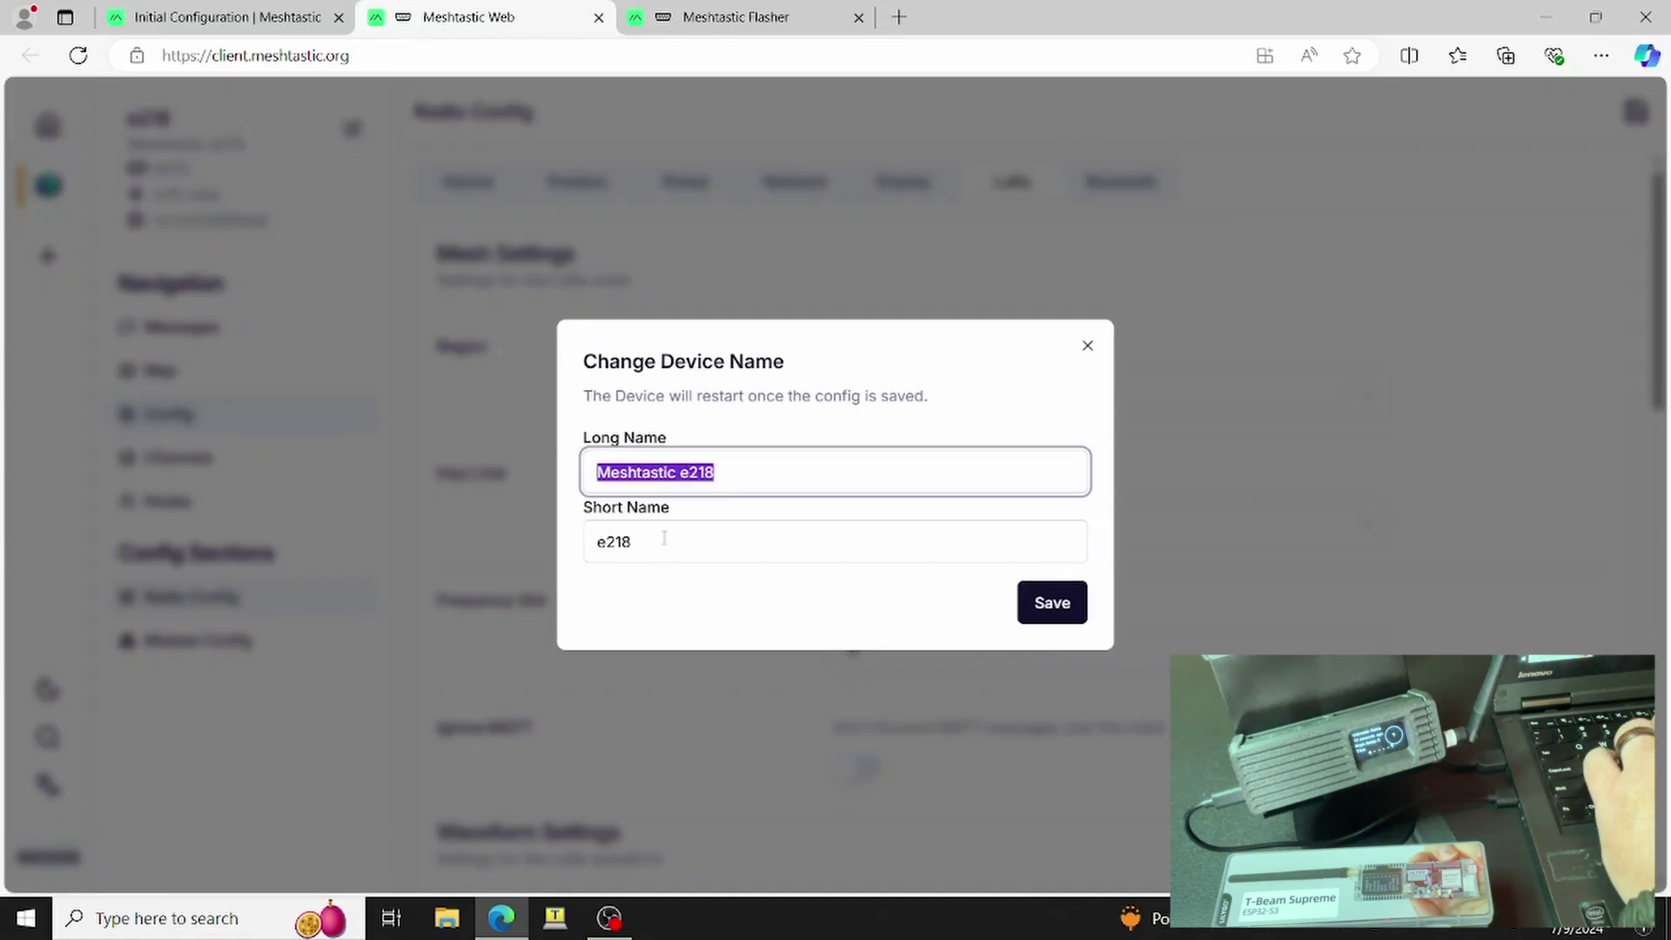
{"action": "type", "text": "CW T"}
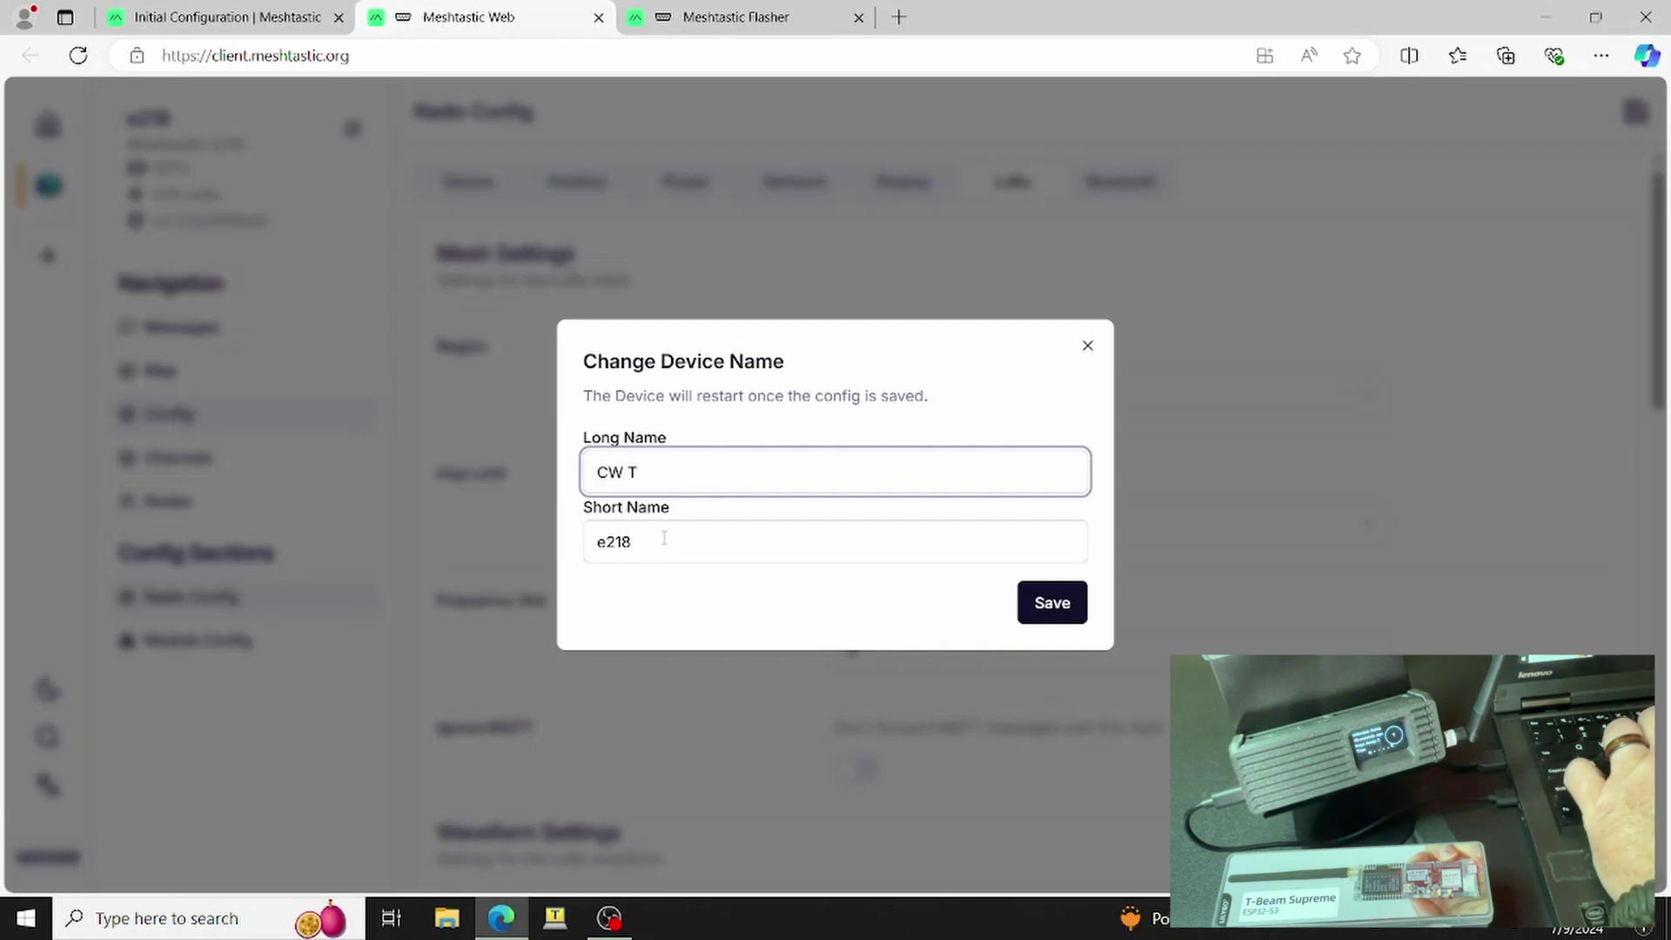
{"action": "type", "text": "-B"}
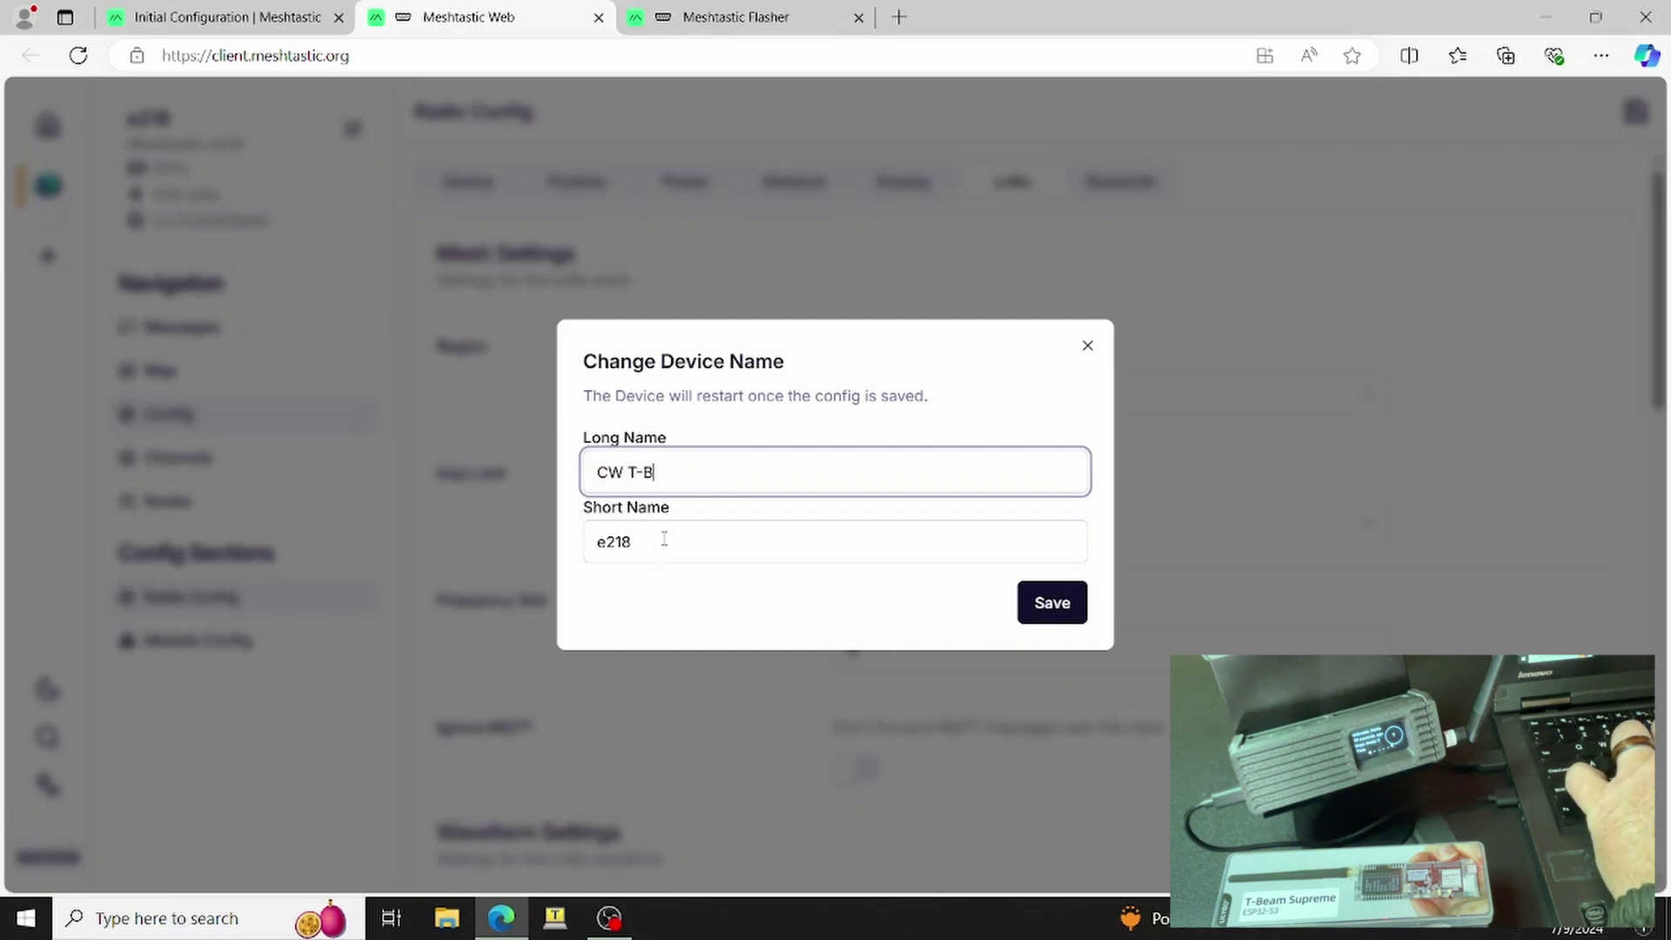
{"action": "type", "text": "eam Supreme"}
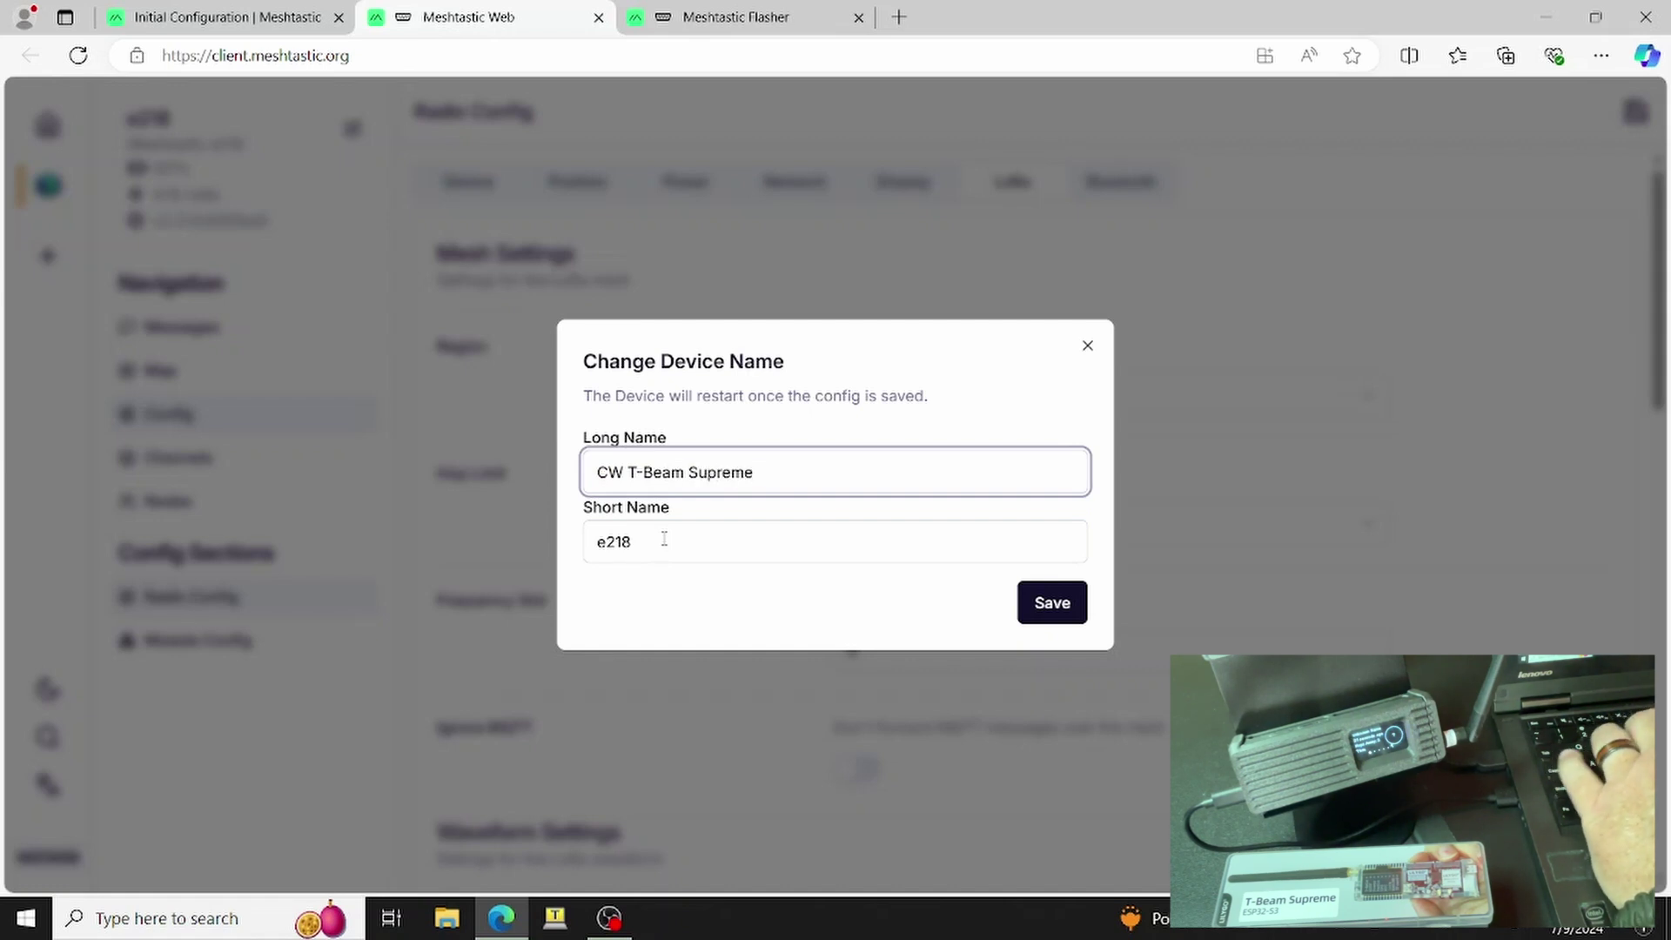
{"action": "key", "text": "BackSpace"}
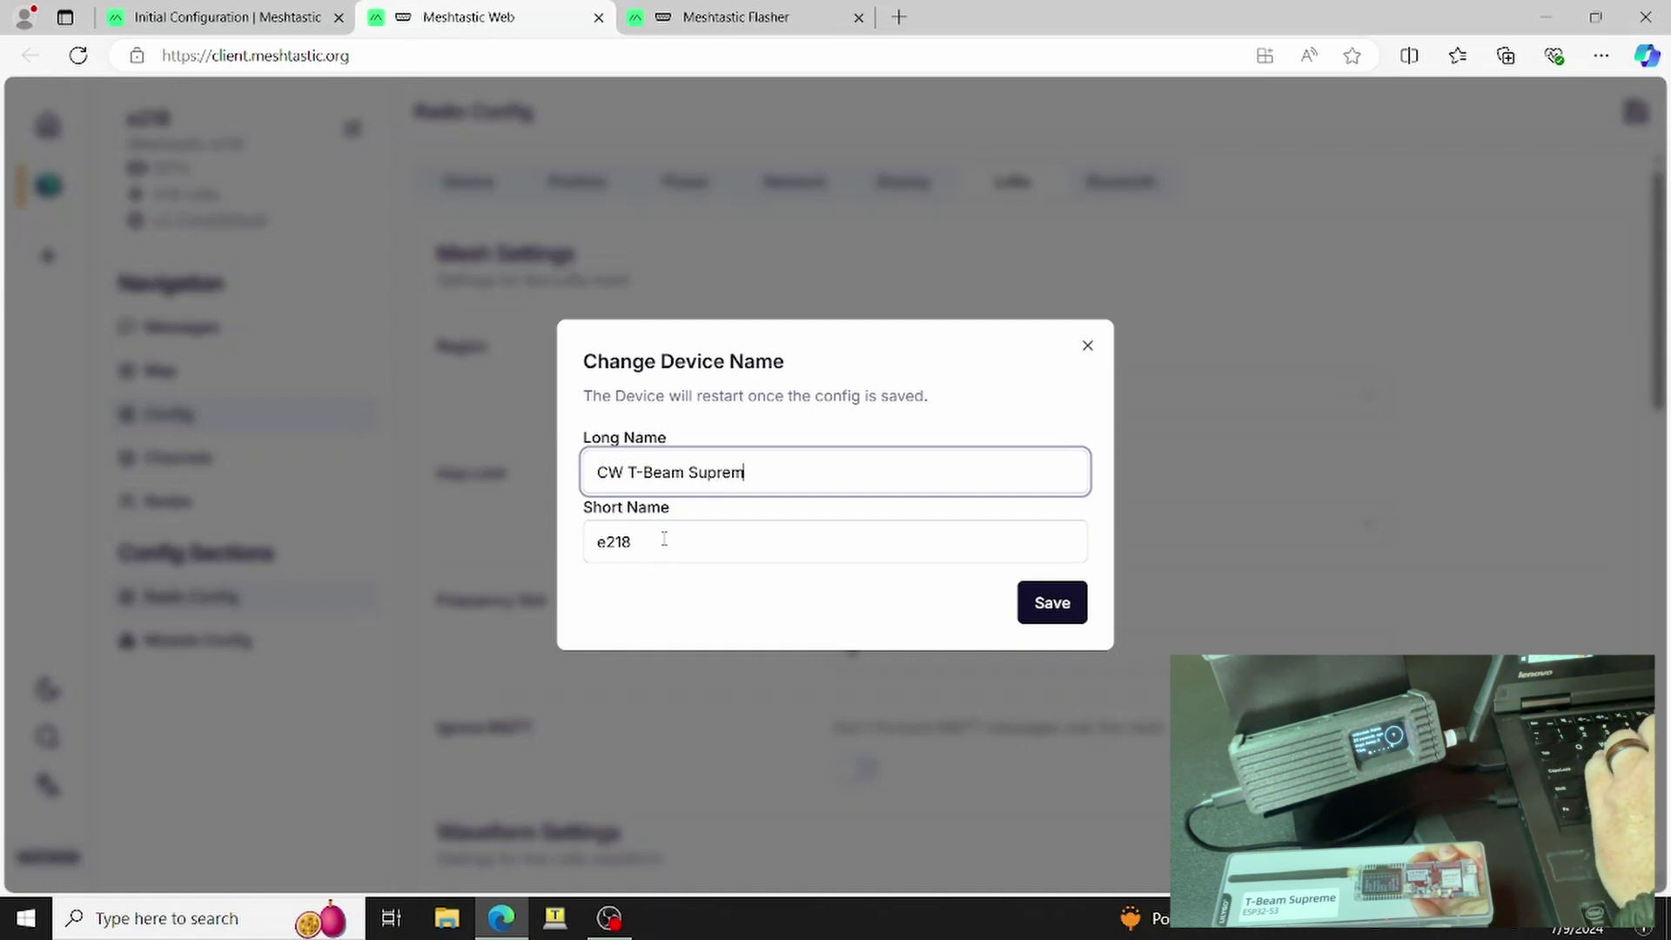
{"action": "type", "text": "e"}
{"action": "key", "text": "Tab"}
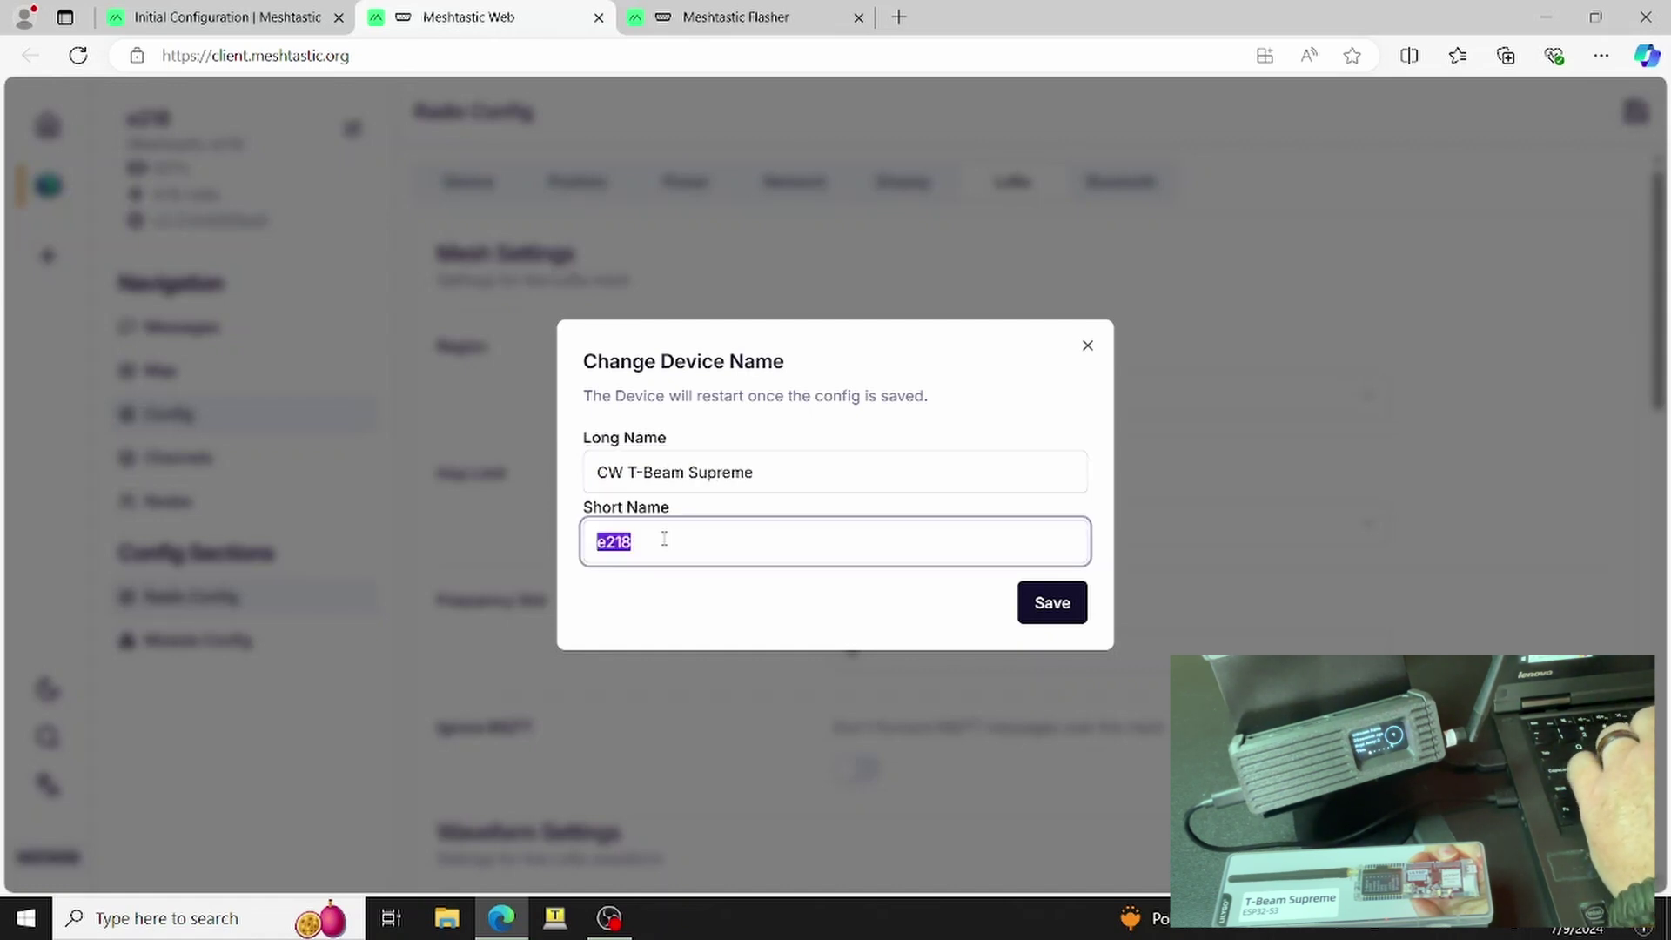
{"action": "type", "text": "CWTS"}
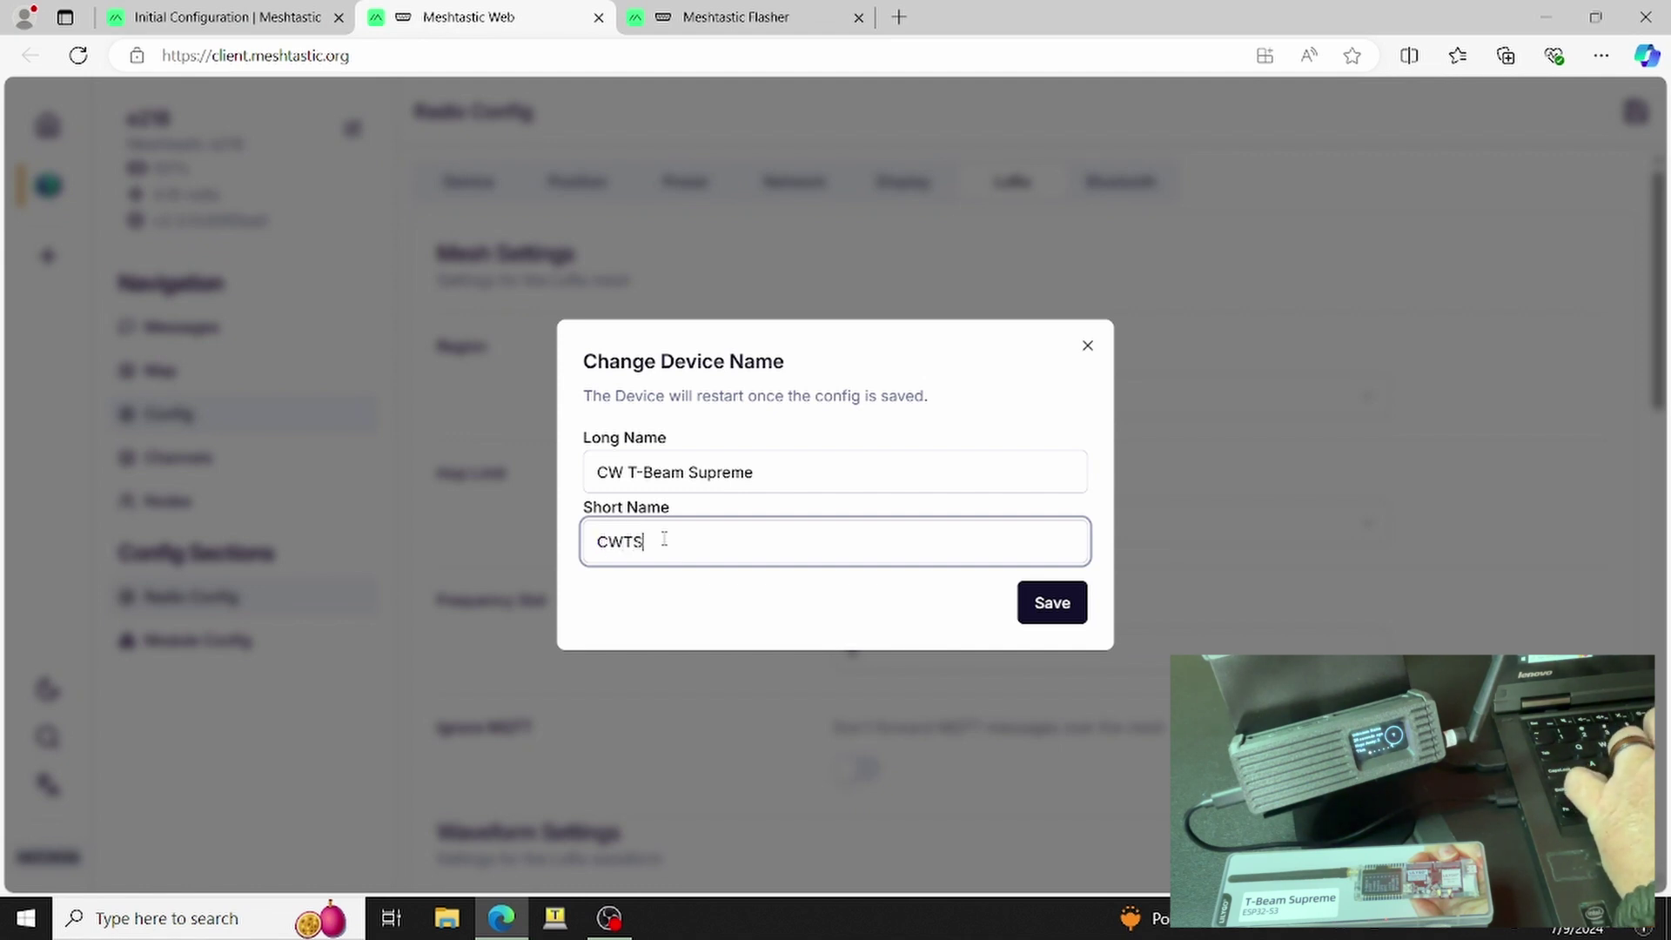
{"action": "left_click", "coordinate": [1051, 607]}
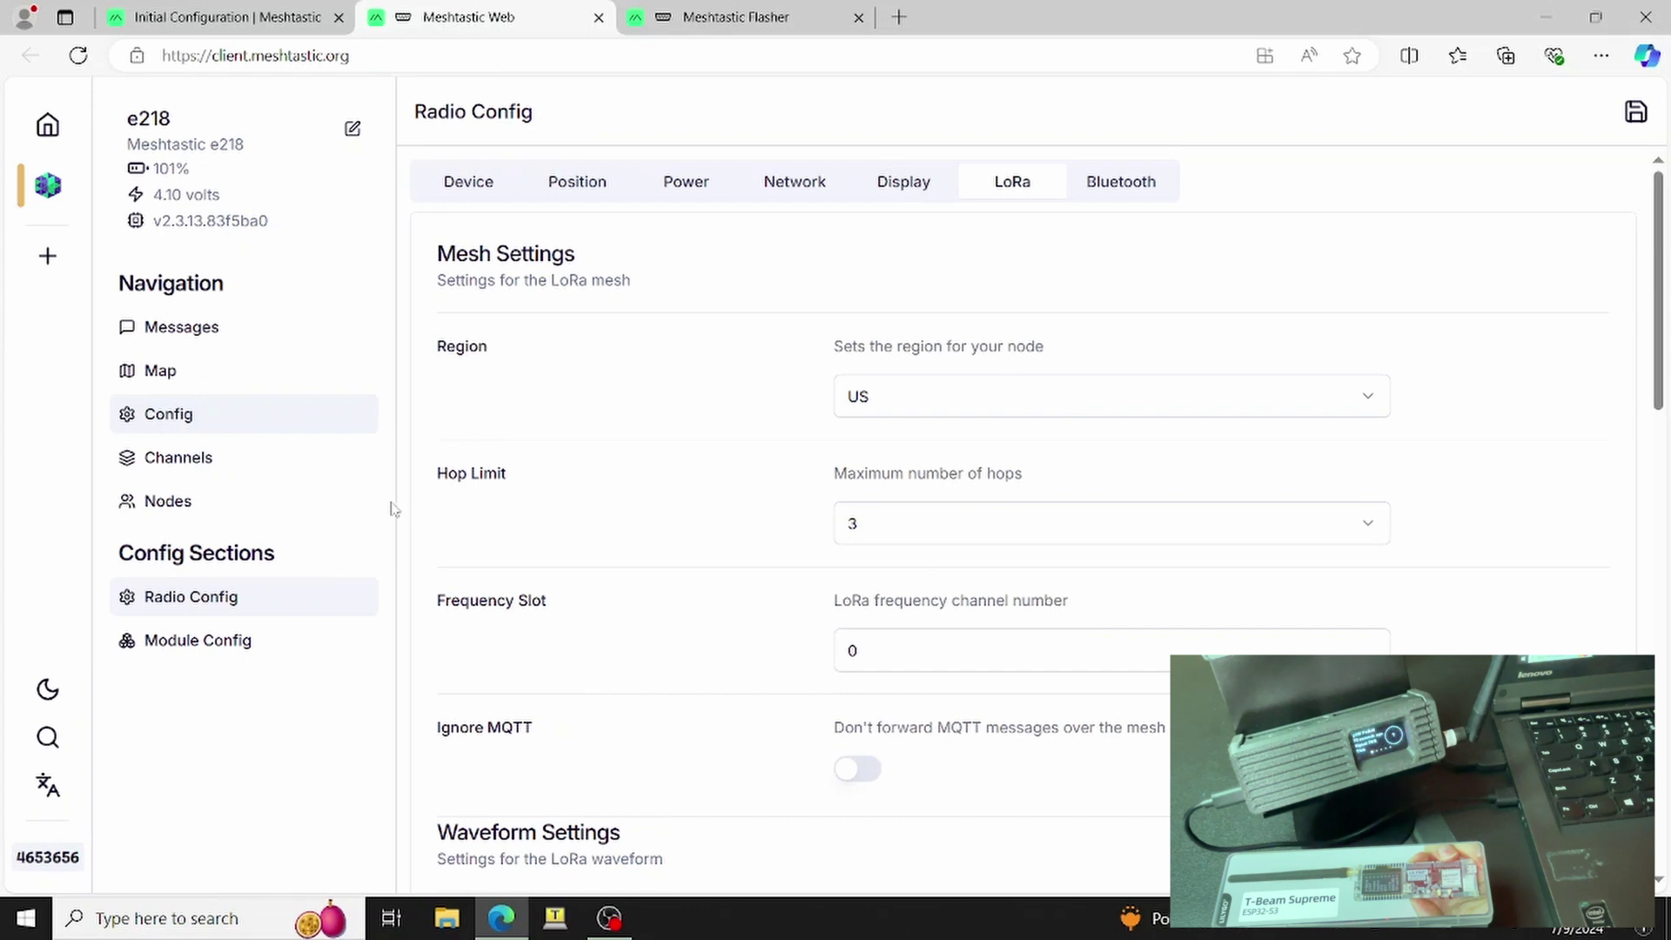
Go to Channels and view the Ch 1, Ch 2, Ch 3 and Primary settings
{"action": "left_click", "coordinate": [221, 468]}
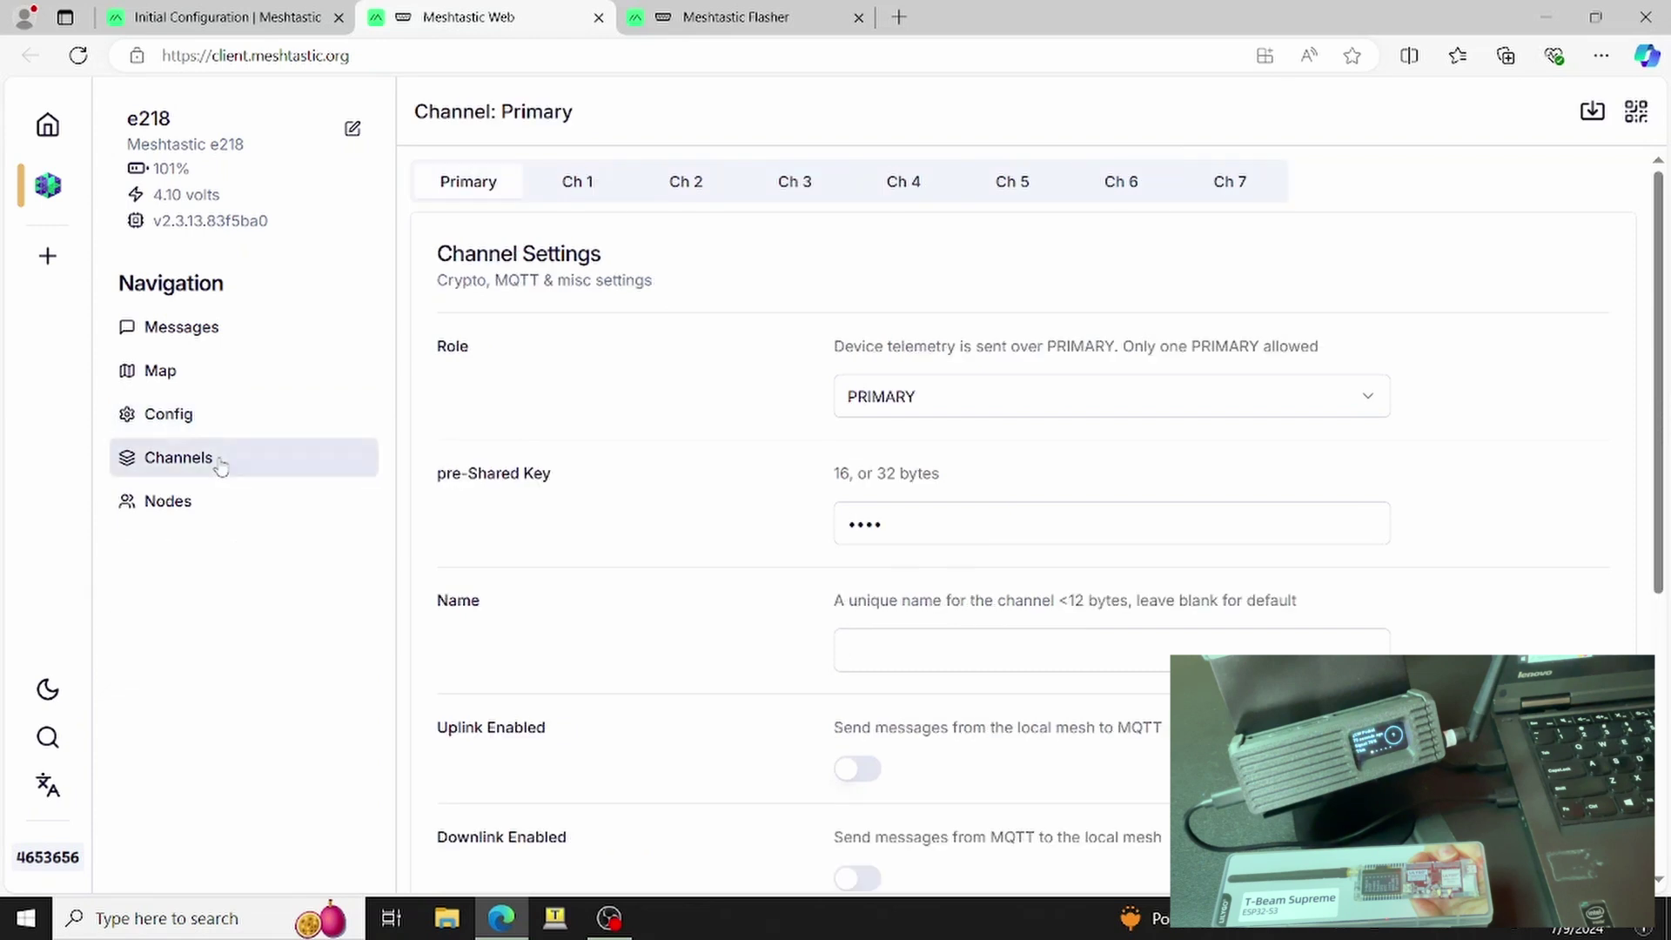
{"action": "left_click", "coordinate": [578, 181]}
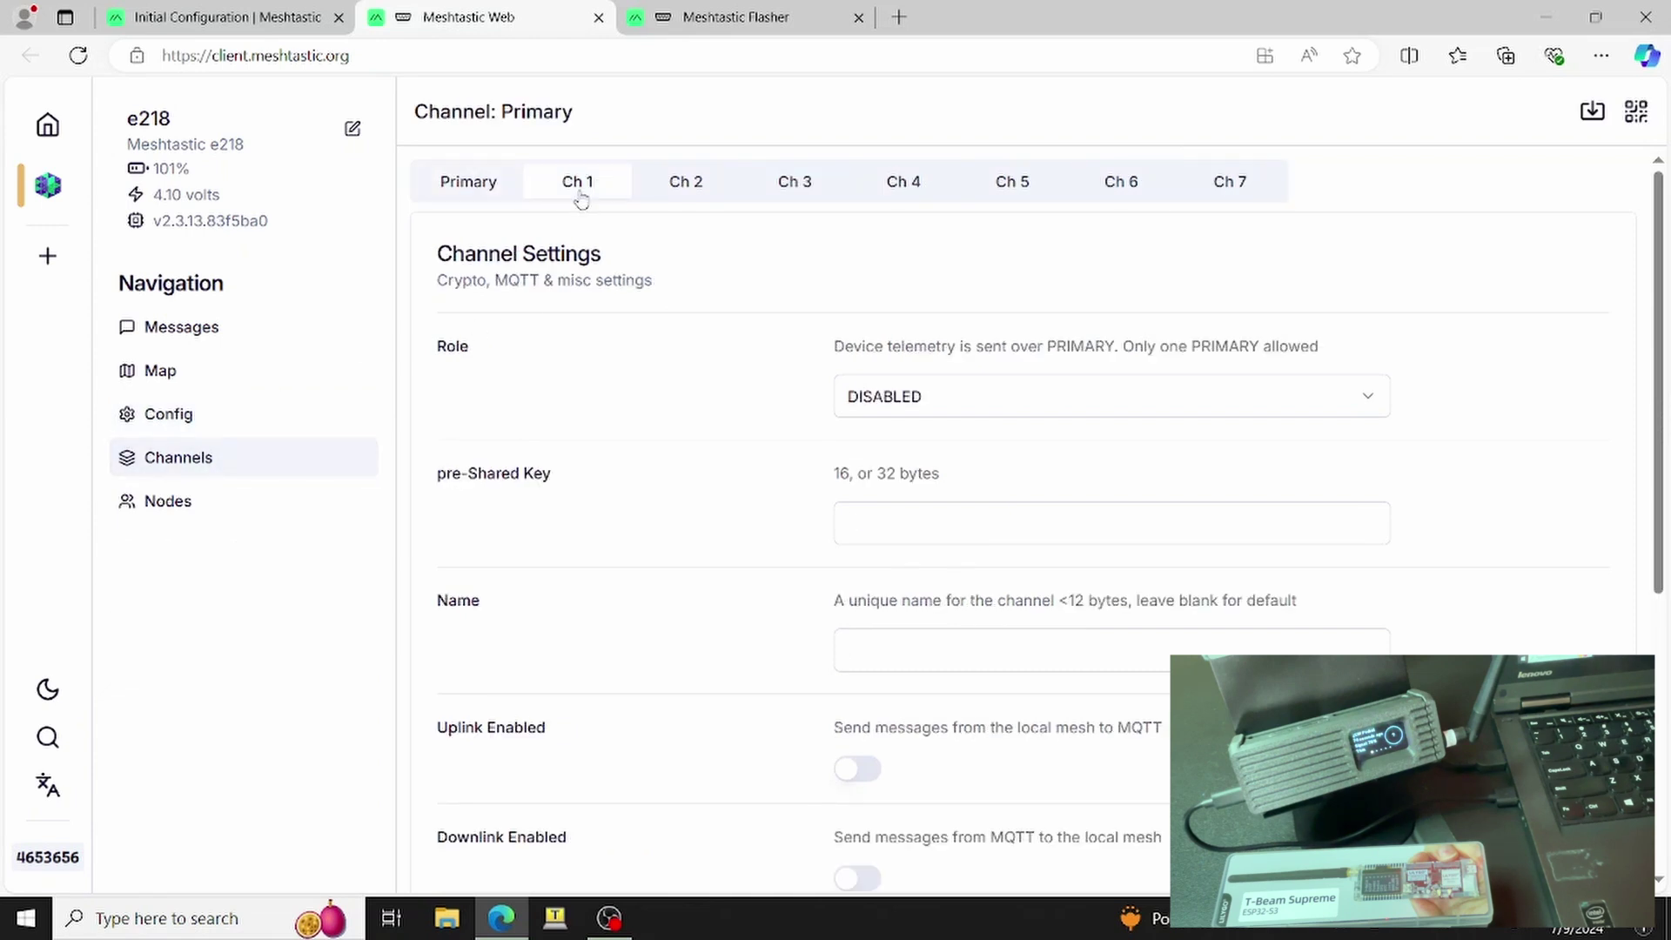
{"action": "left_click", "coordinate": [688, 184]}
{"action": "left_click", "coordinate": [769, 182]}
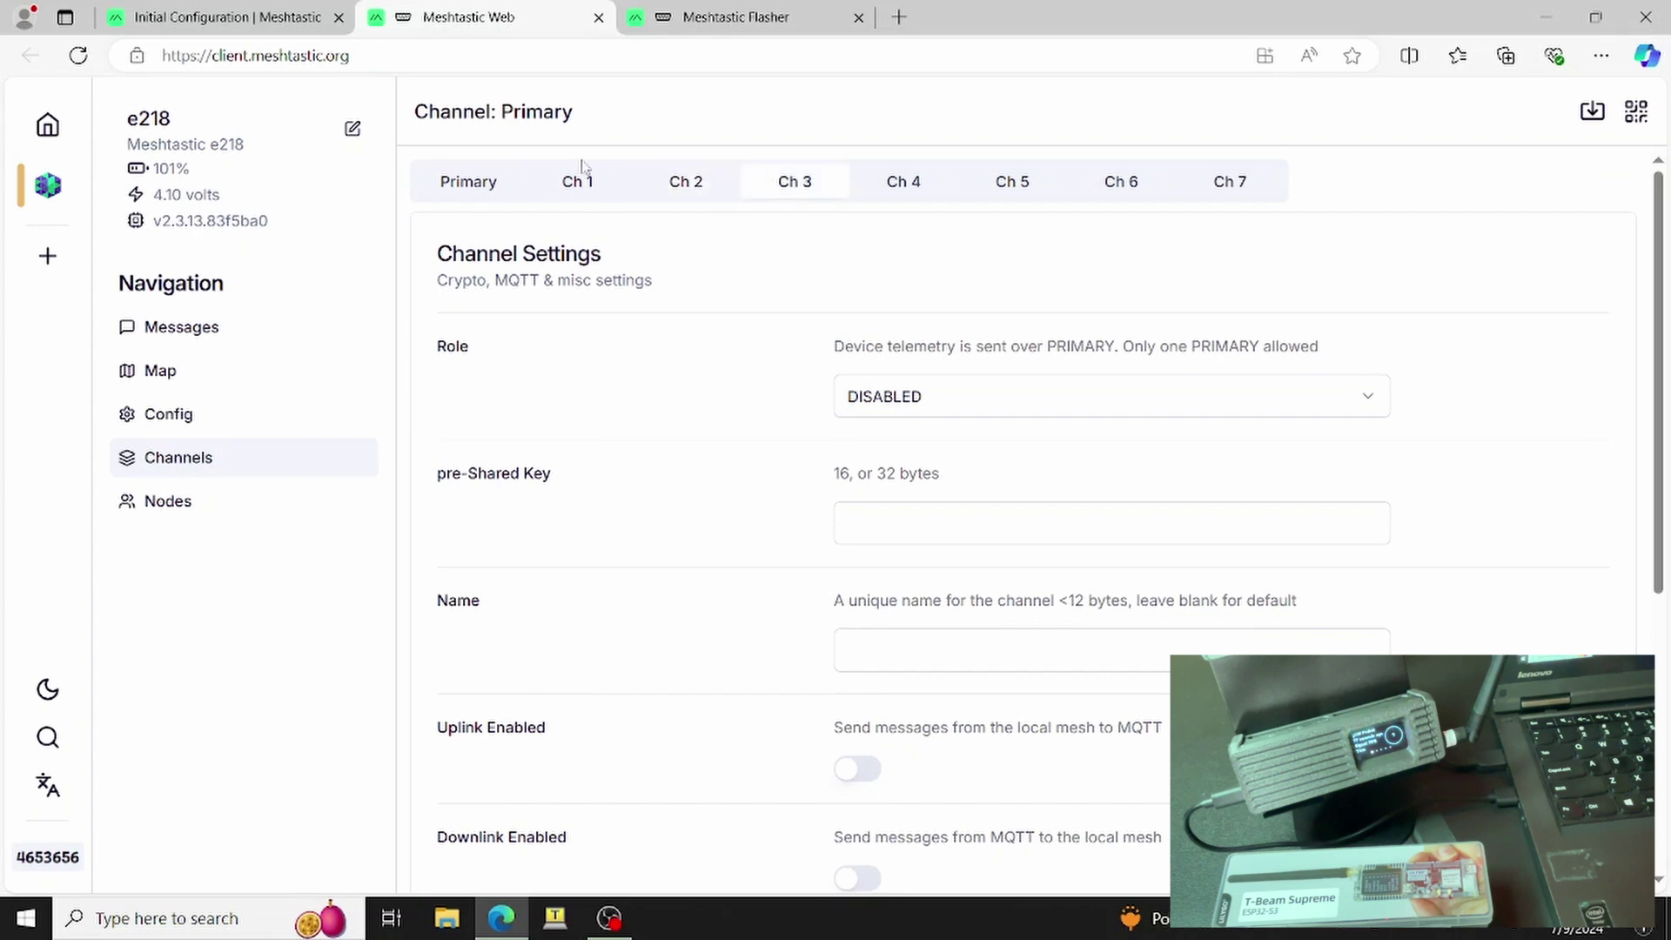
{"action": "left_click", "coordinate": [510, 185]}
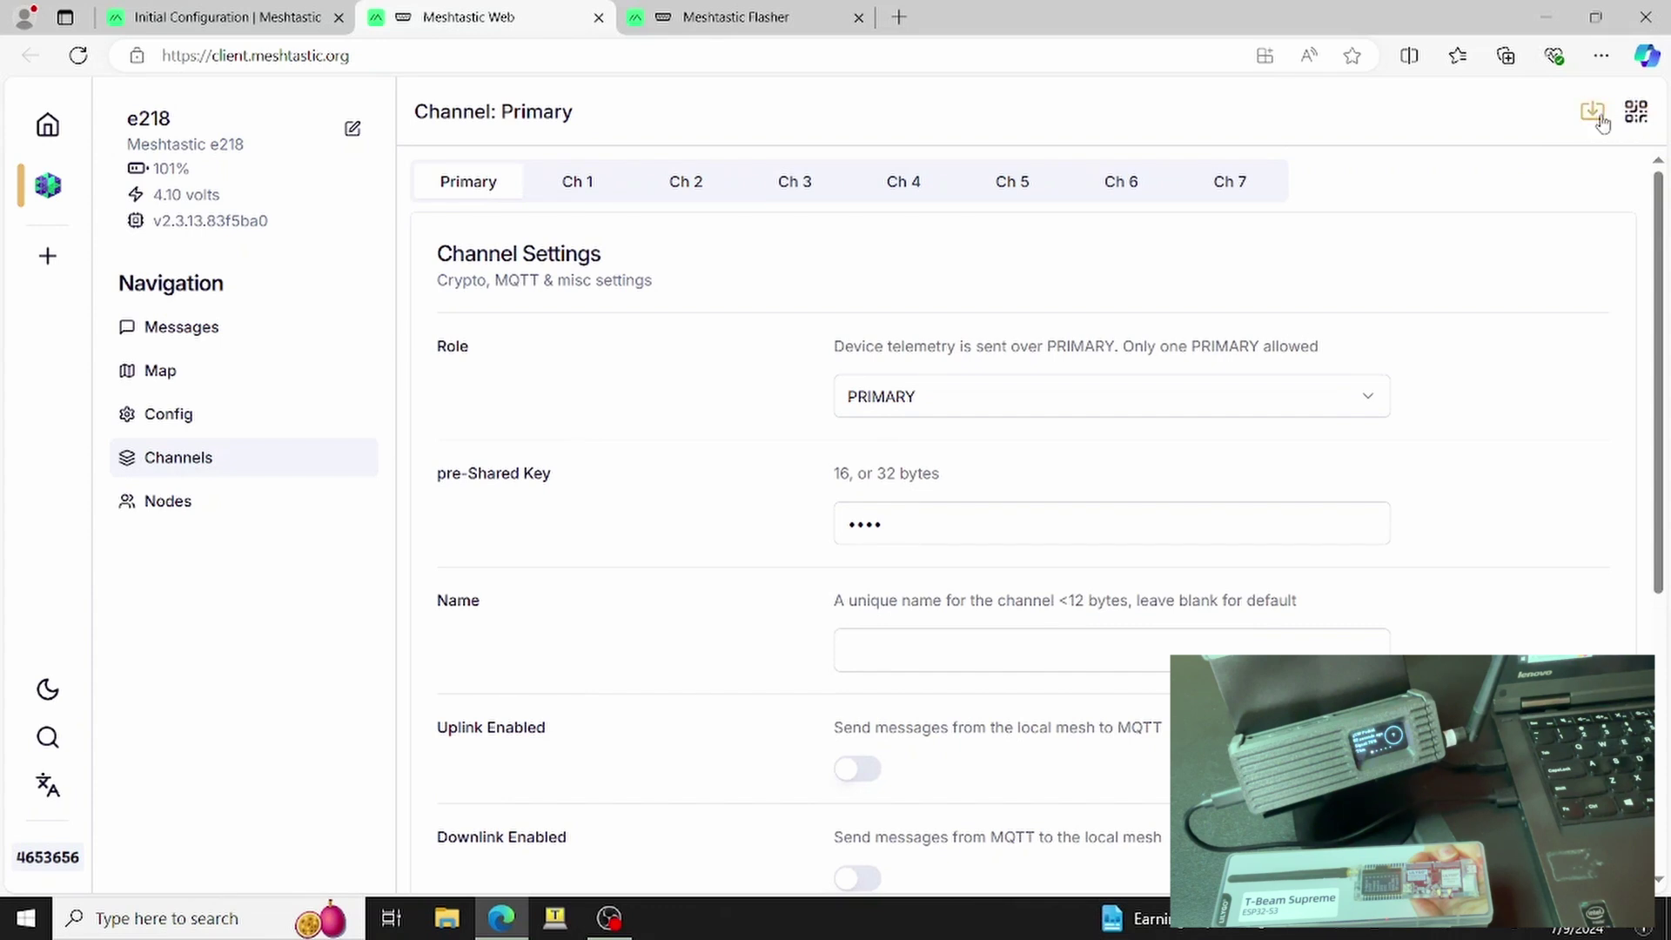
Open and cancel the channel-set import form, then view Ch 1 again
{"action": "left_click", "coordinate": [1599, 121]}
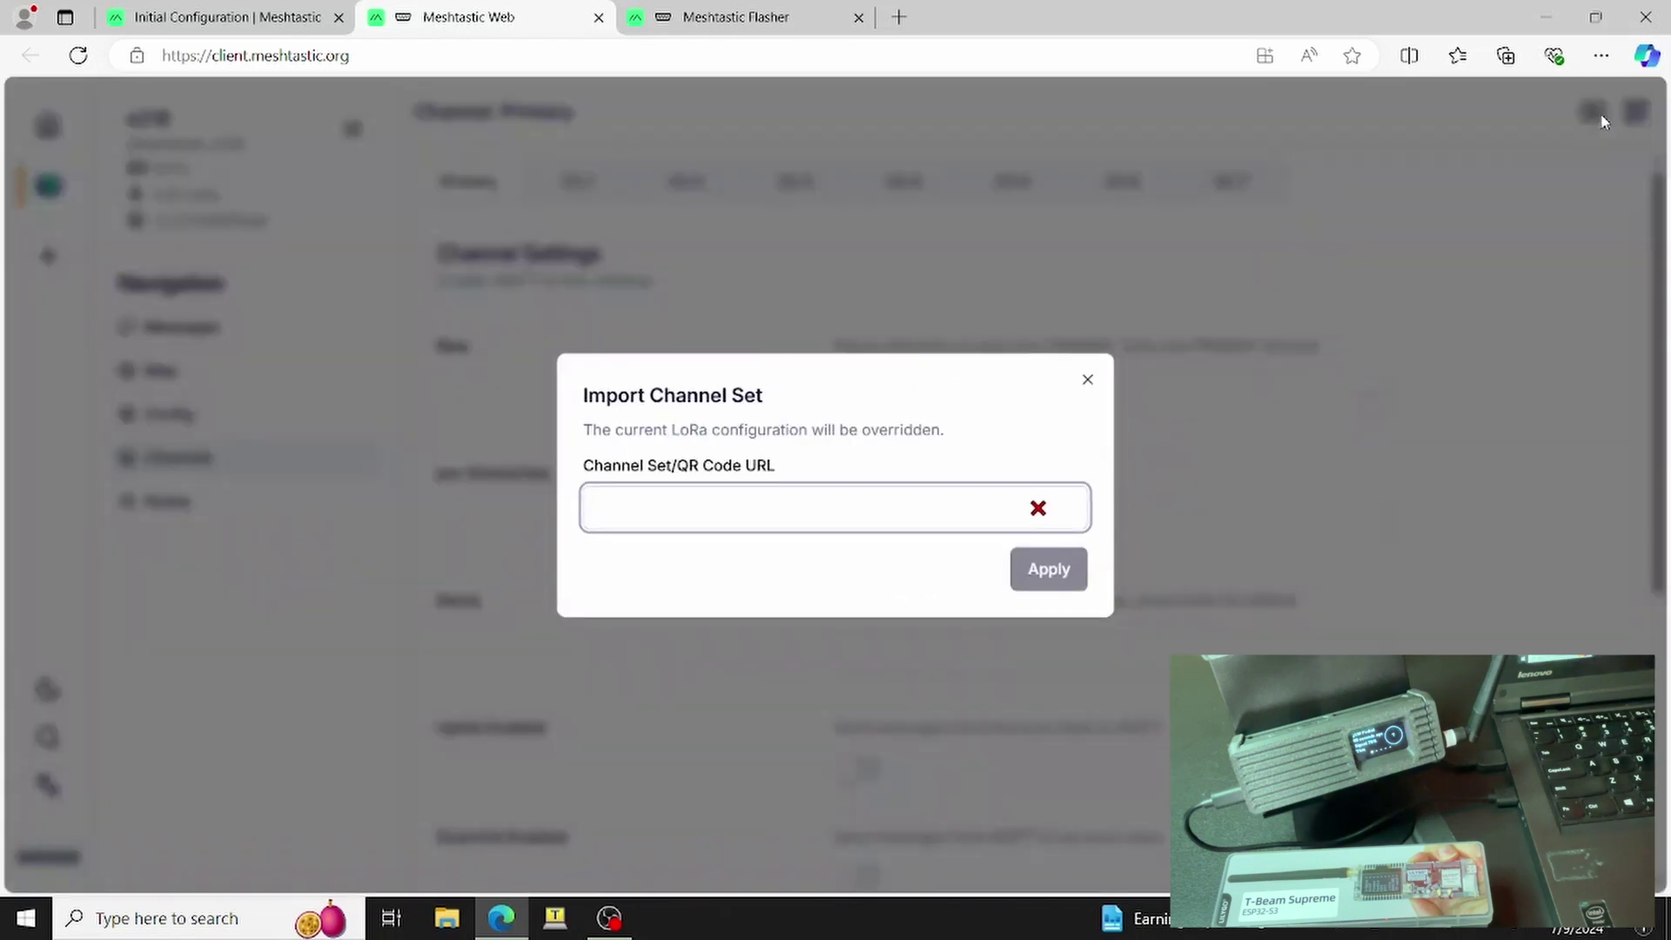
{"action": "left_click", "coordinate": [1088, 380]}
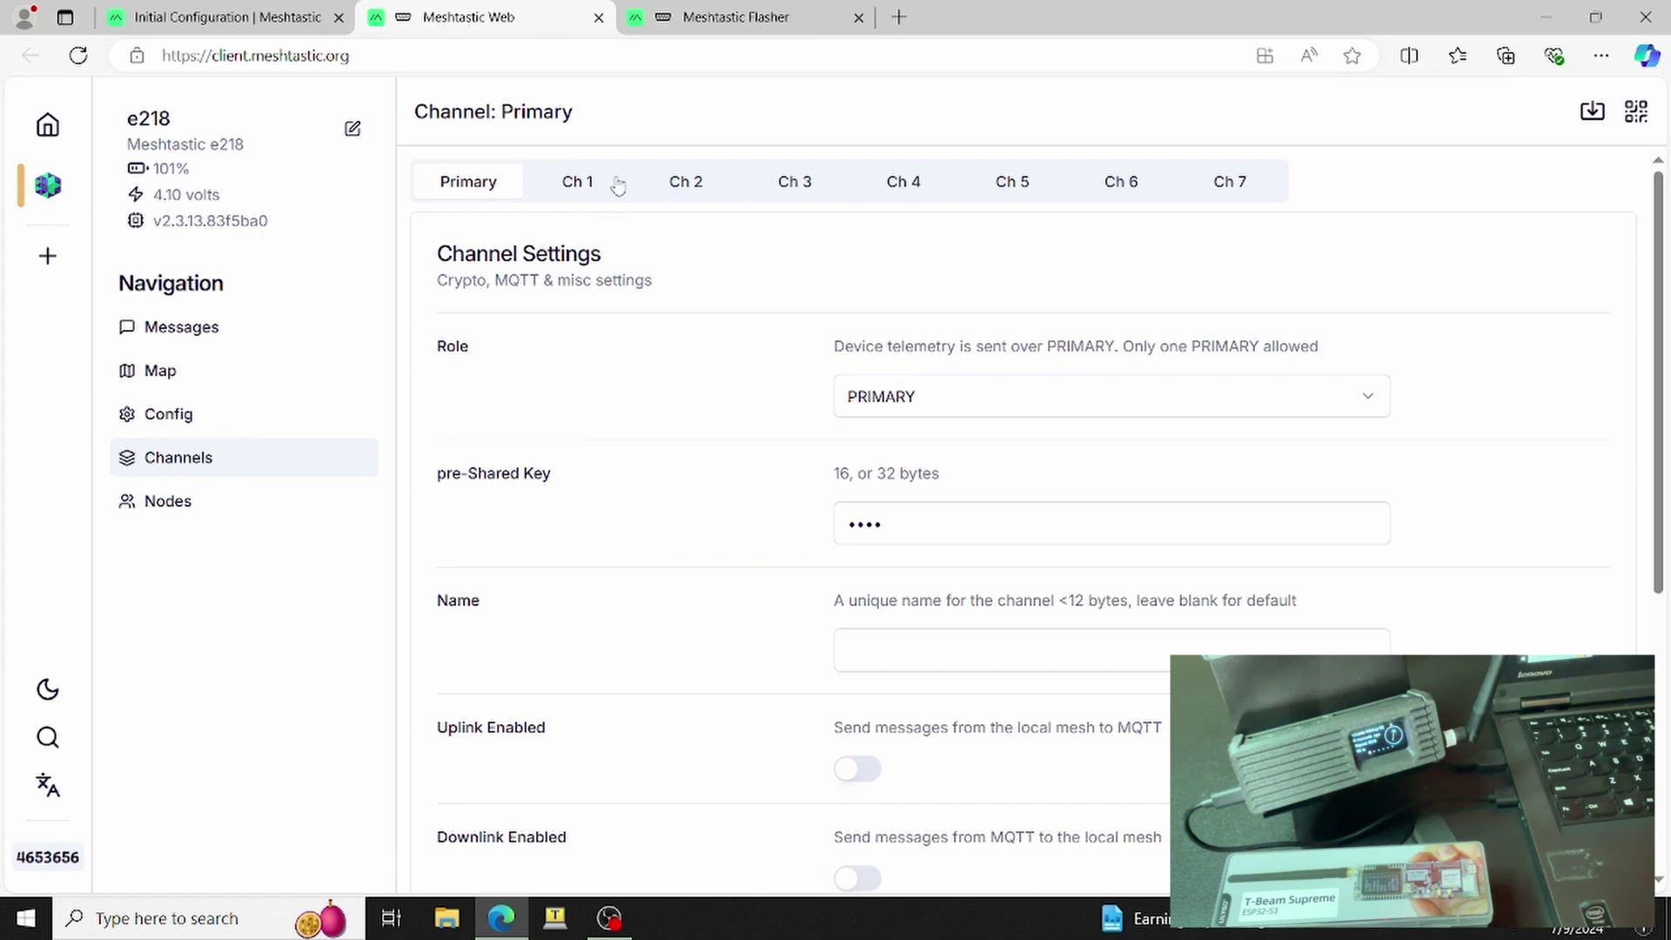
{"action": "left_click", "coordinate": [591, 192]}
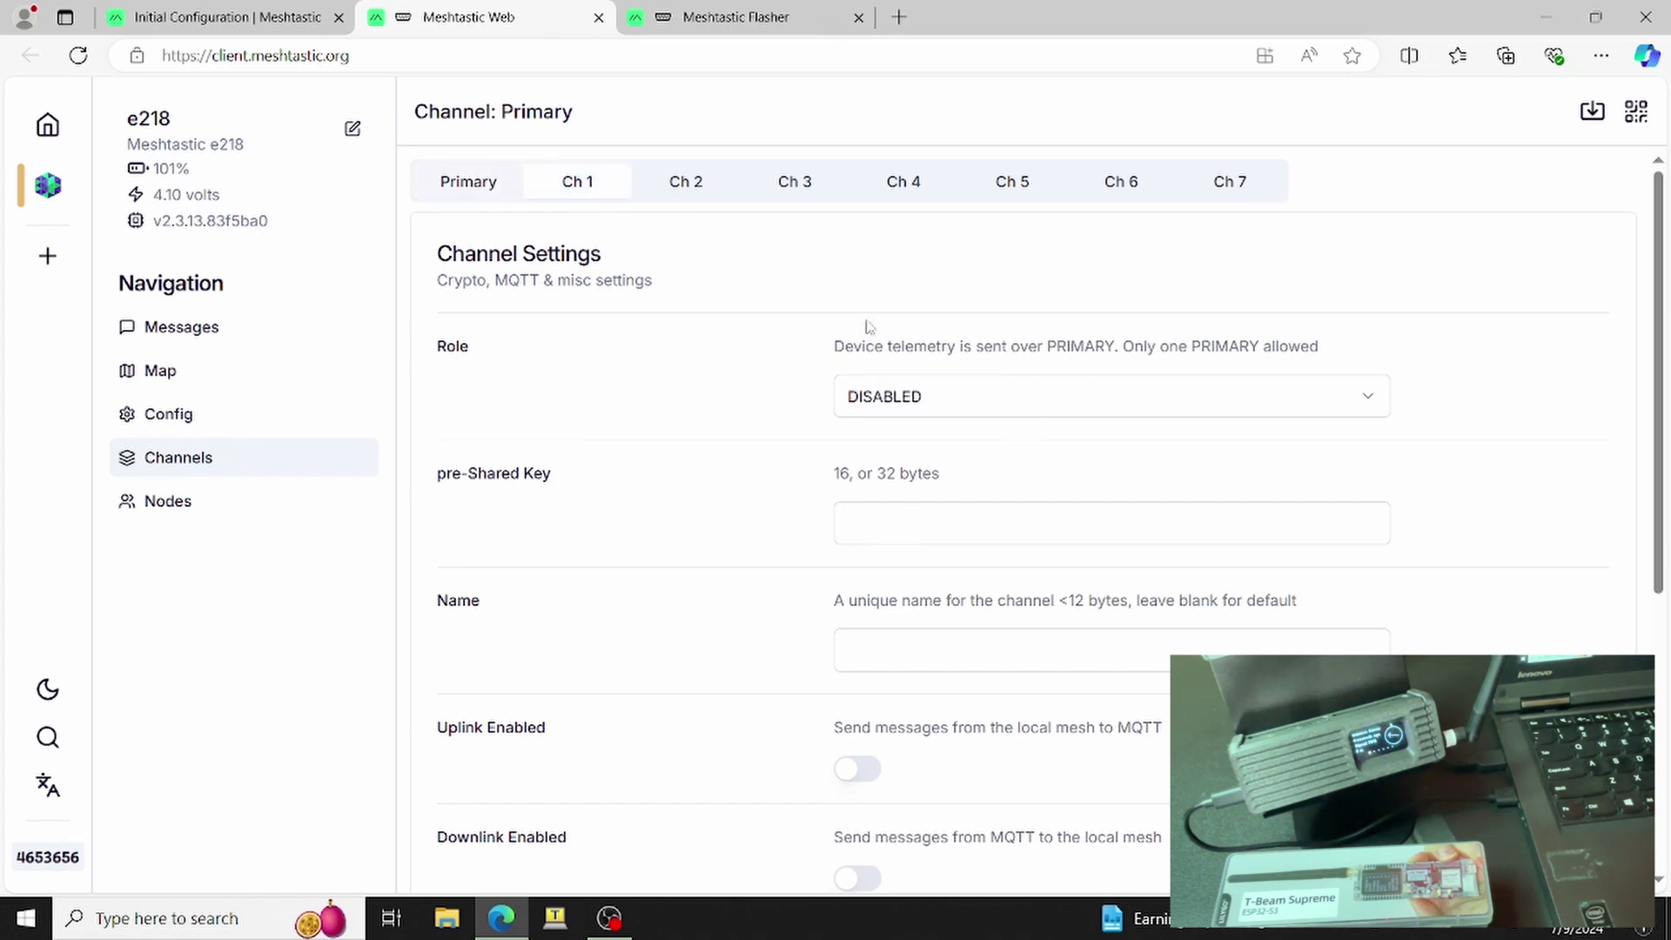
Check Ch 1's role options, leave it DISABLED, and compare with Primary
{"action": "left_click", "coordinate": [1054, 395]}
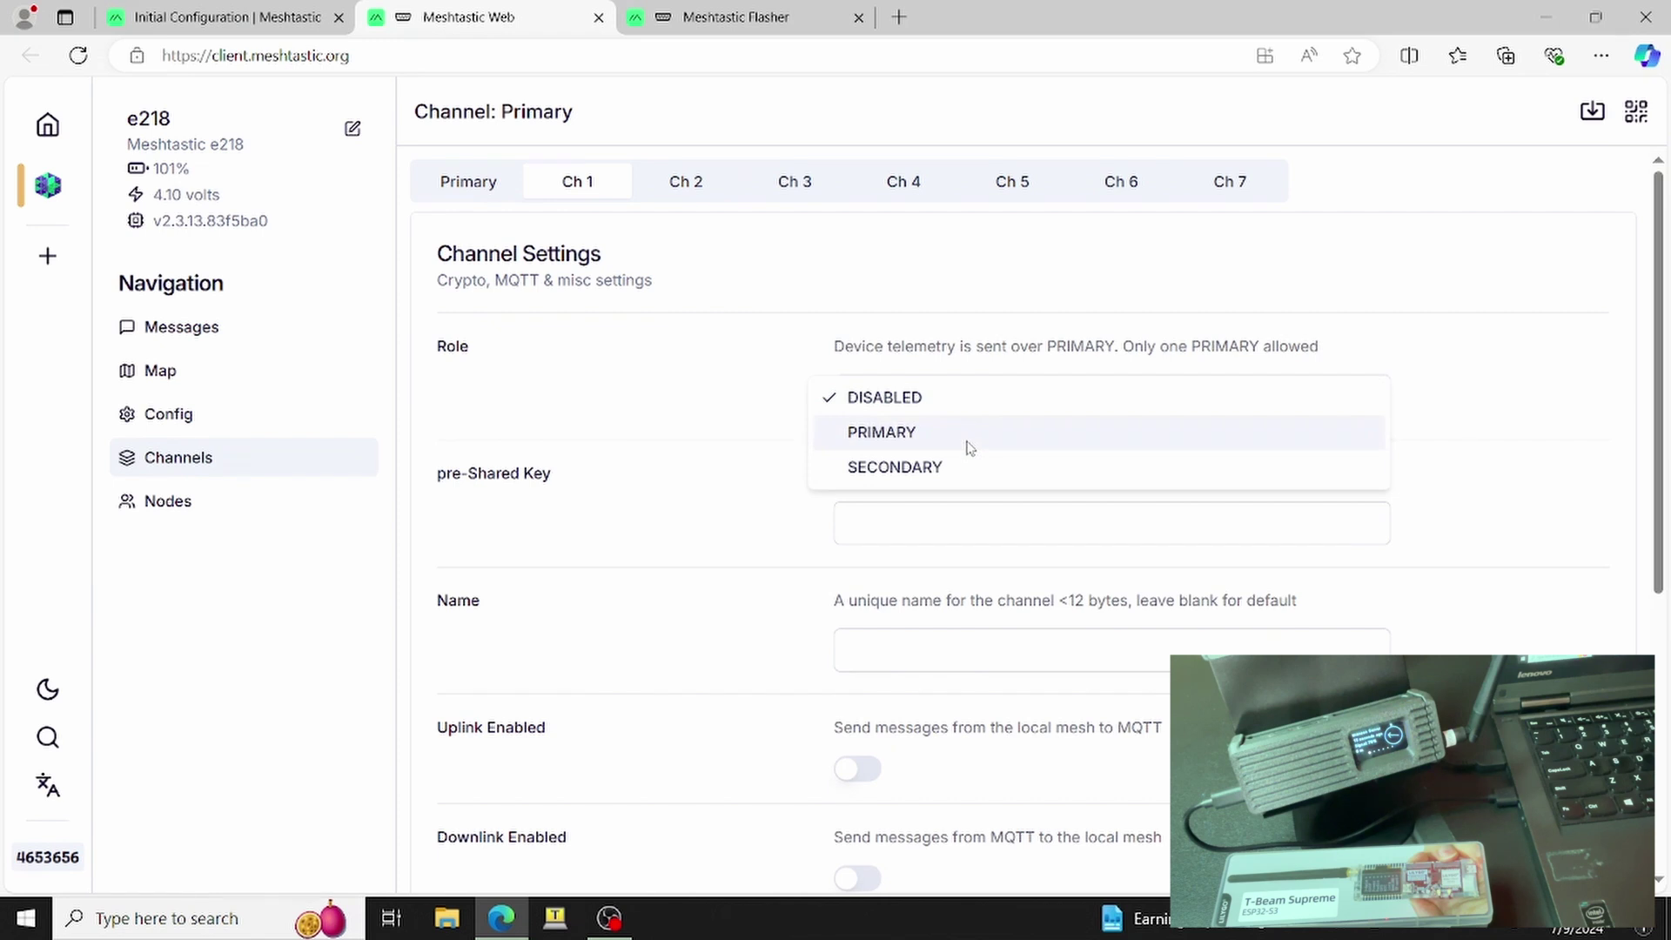
{"action": "left_click", "coordinate": [475, 193]}
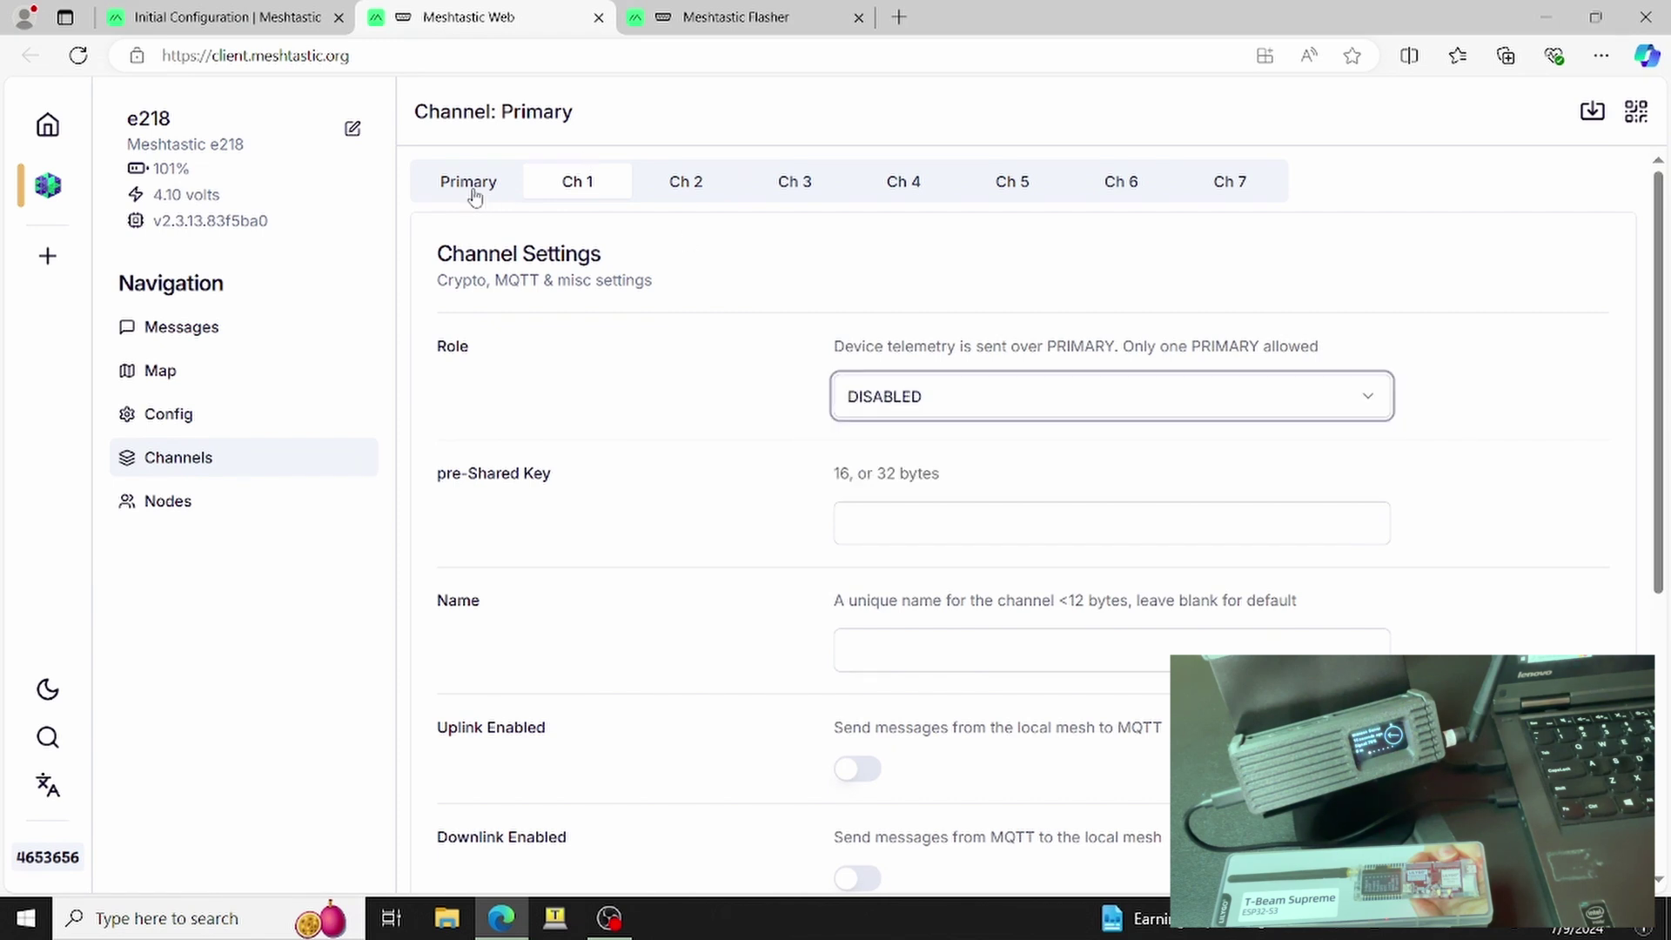
{"action": "left_click", "coordinate": [474, 195]}
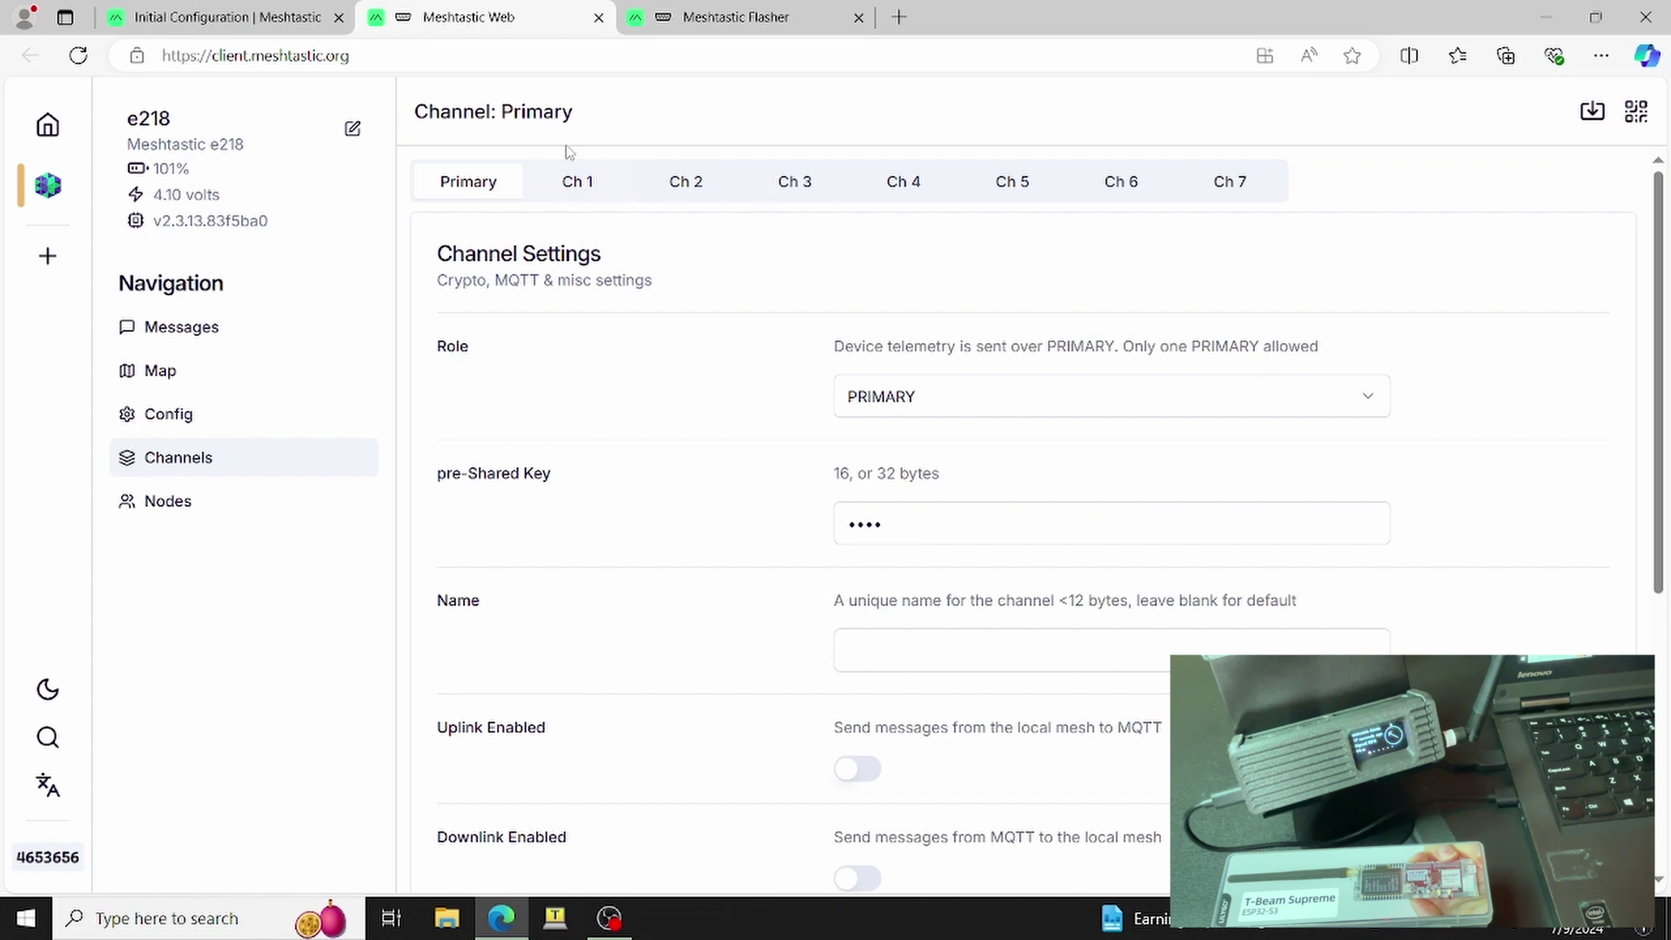
{"action": "left_click", "coordinate": [572, 195]}
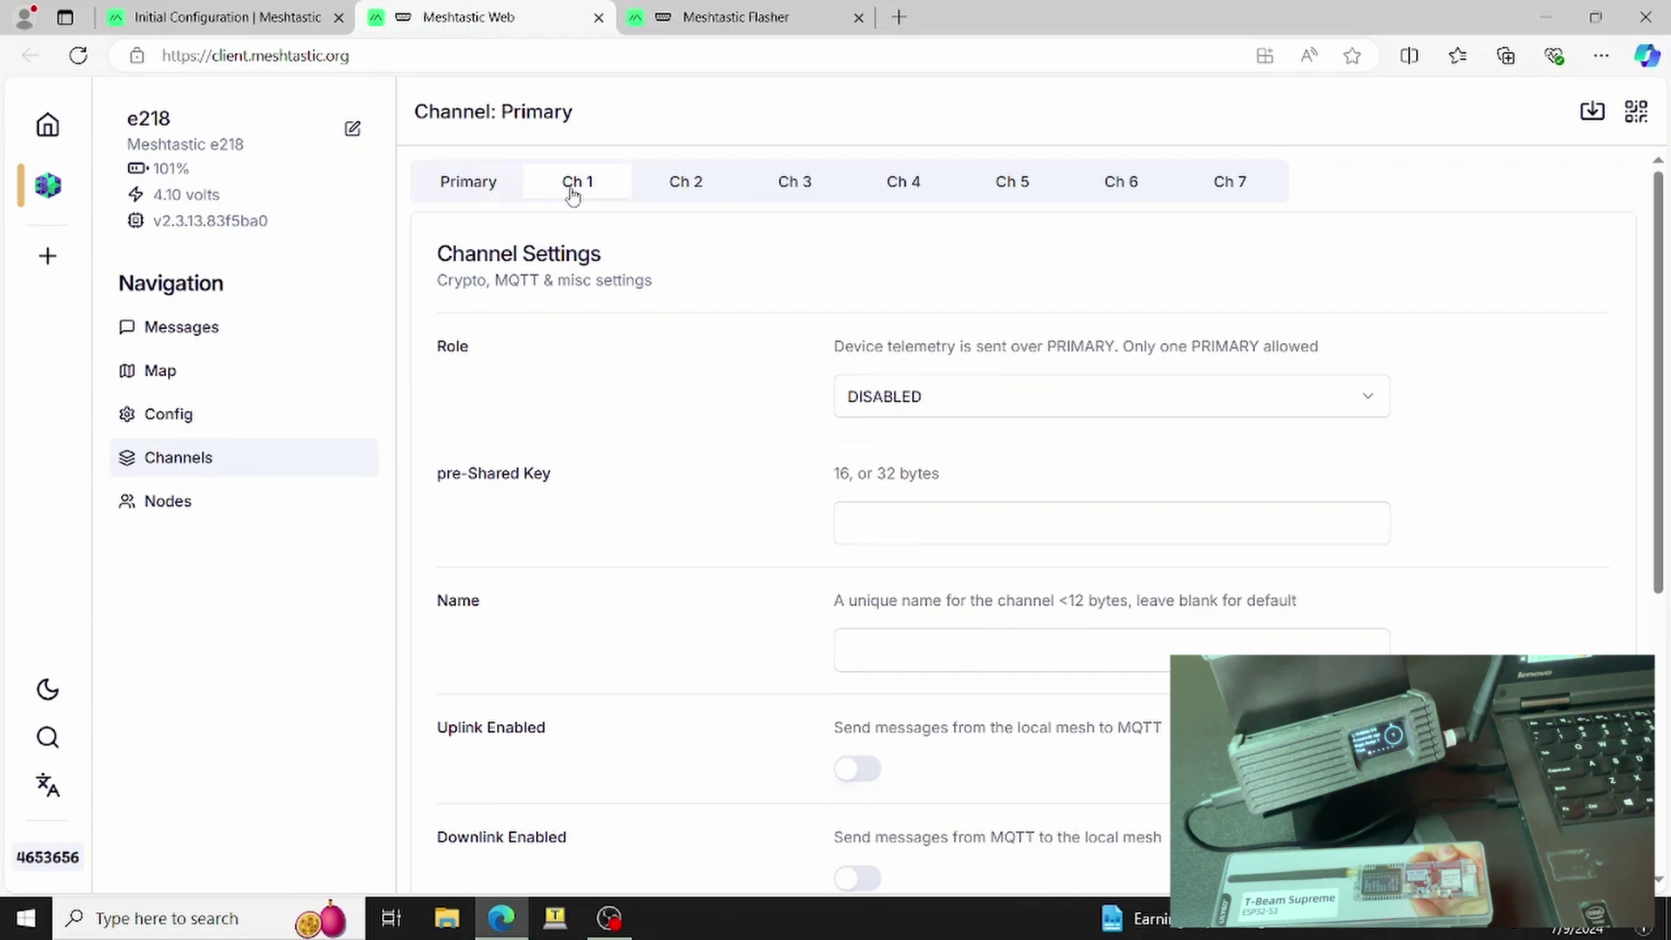
Keep Primary's role as PRIMARY, check Ch 1 and Ch 2, and return to Primary
{"action": "left_click", "coordinate": [465, 194]}
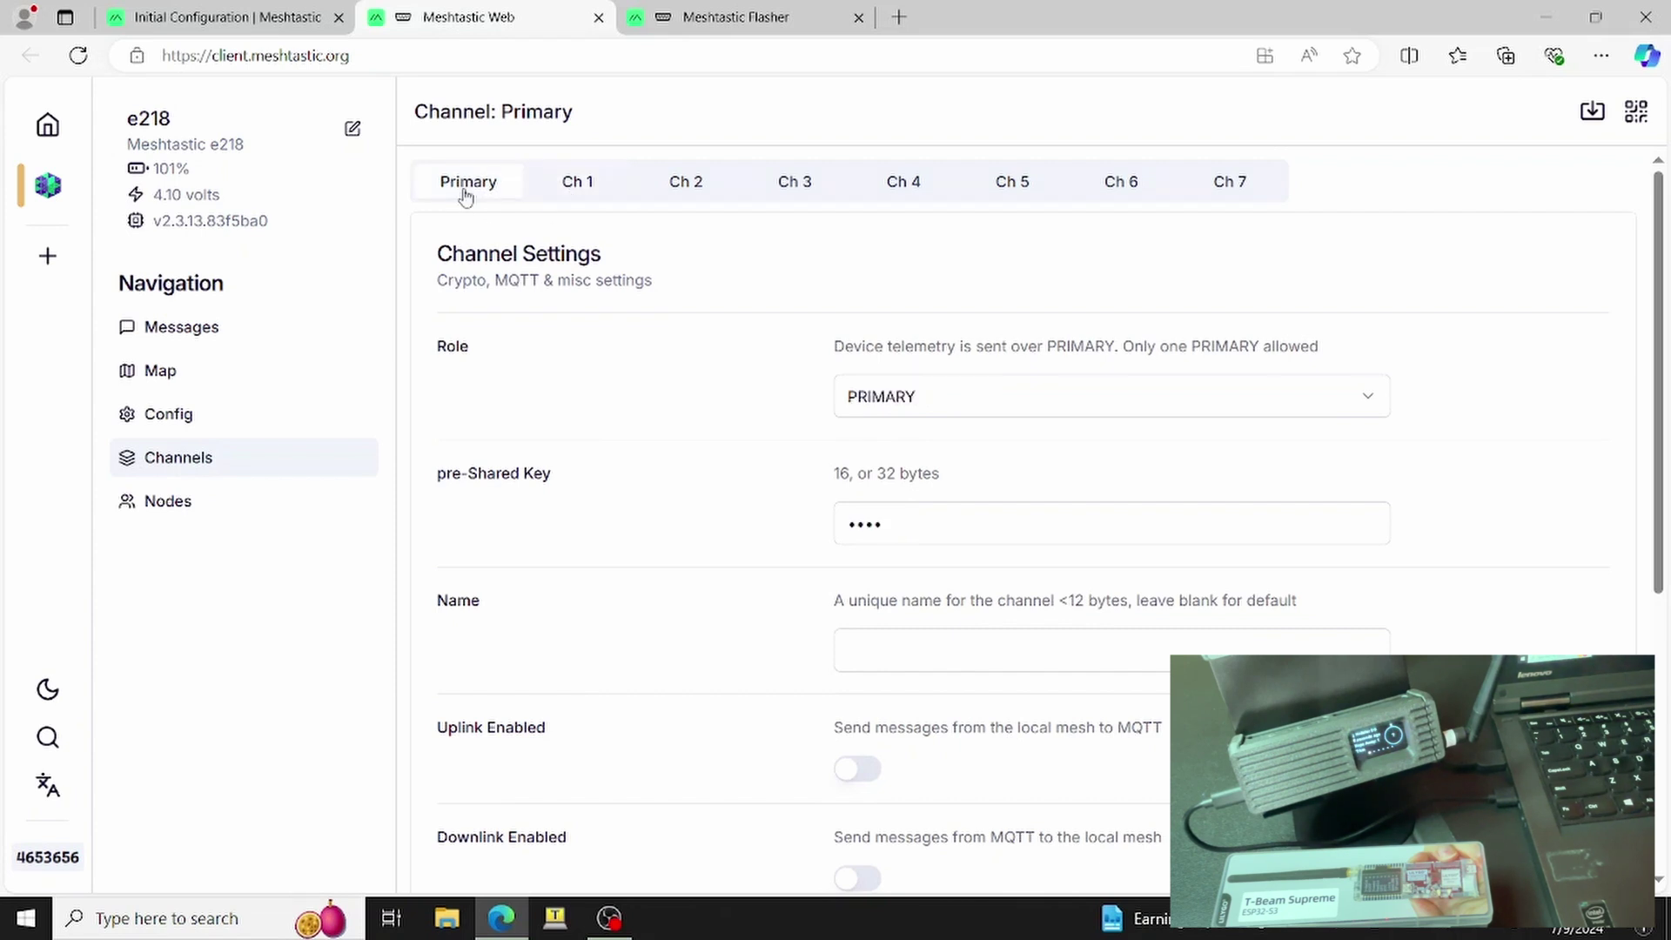
{"action": "left_click", "coordinate": [947, 394]}
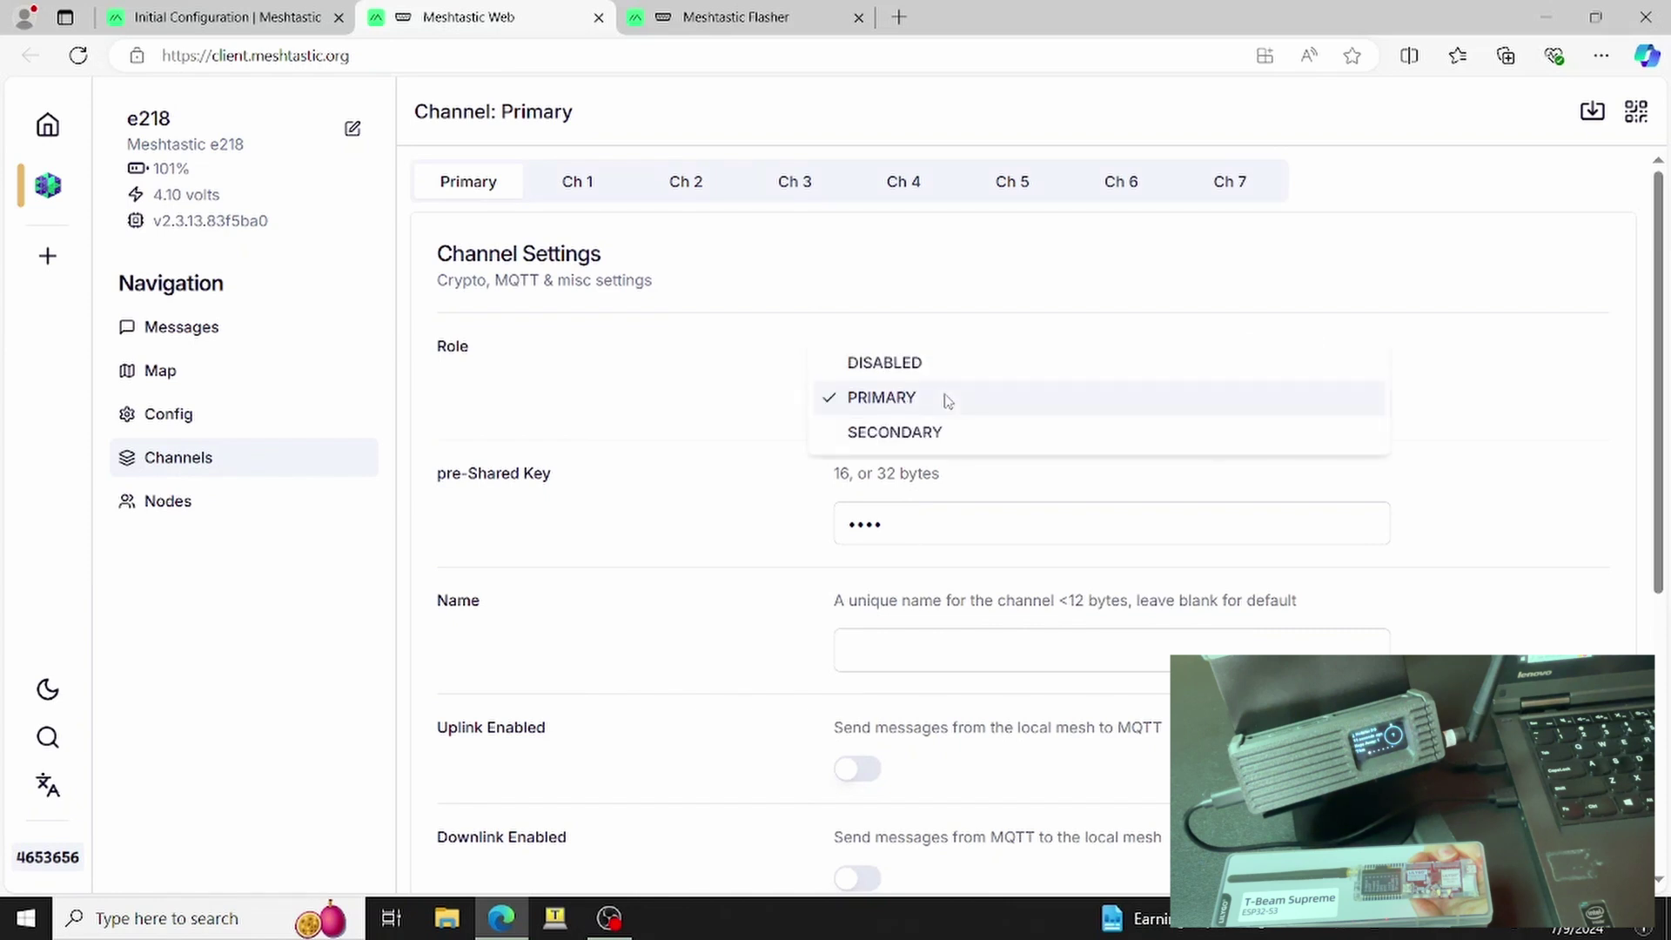
{"action": "left_click", "coordinate": [944, 337]}
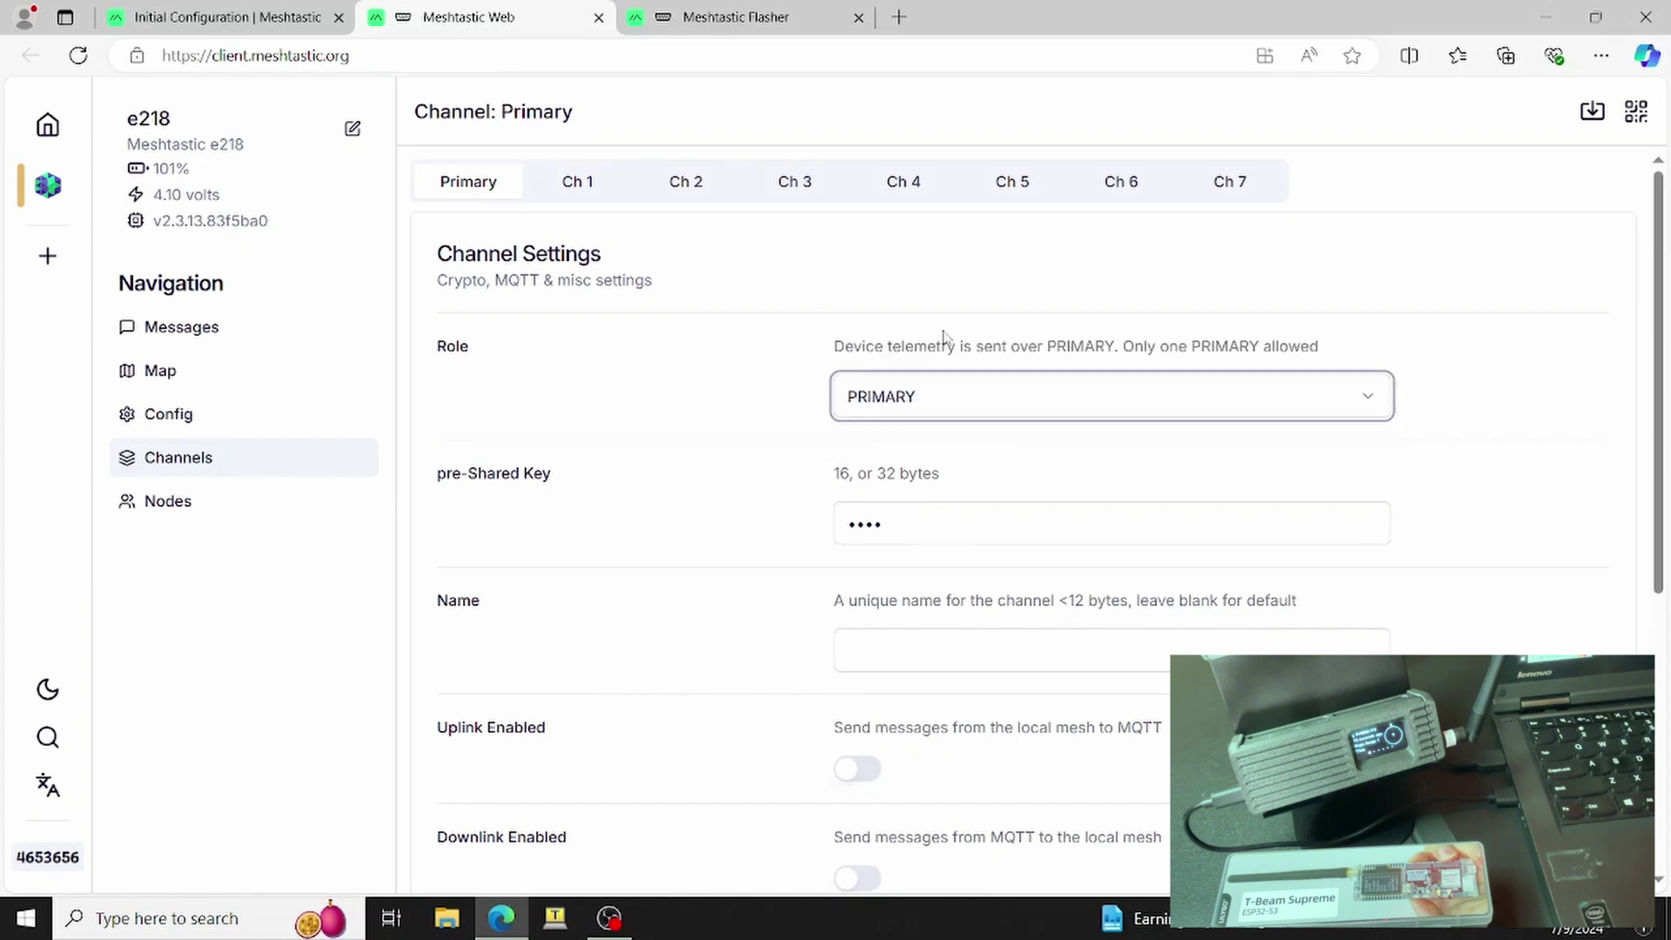
{"action": "left_click", "coordinate": [566, 184]}
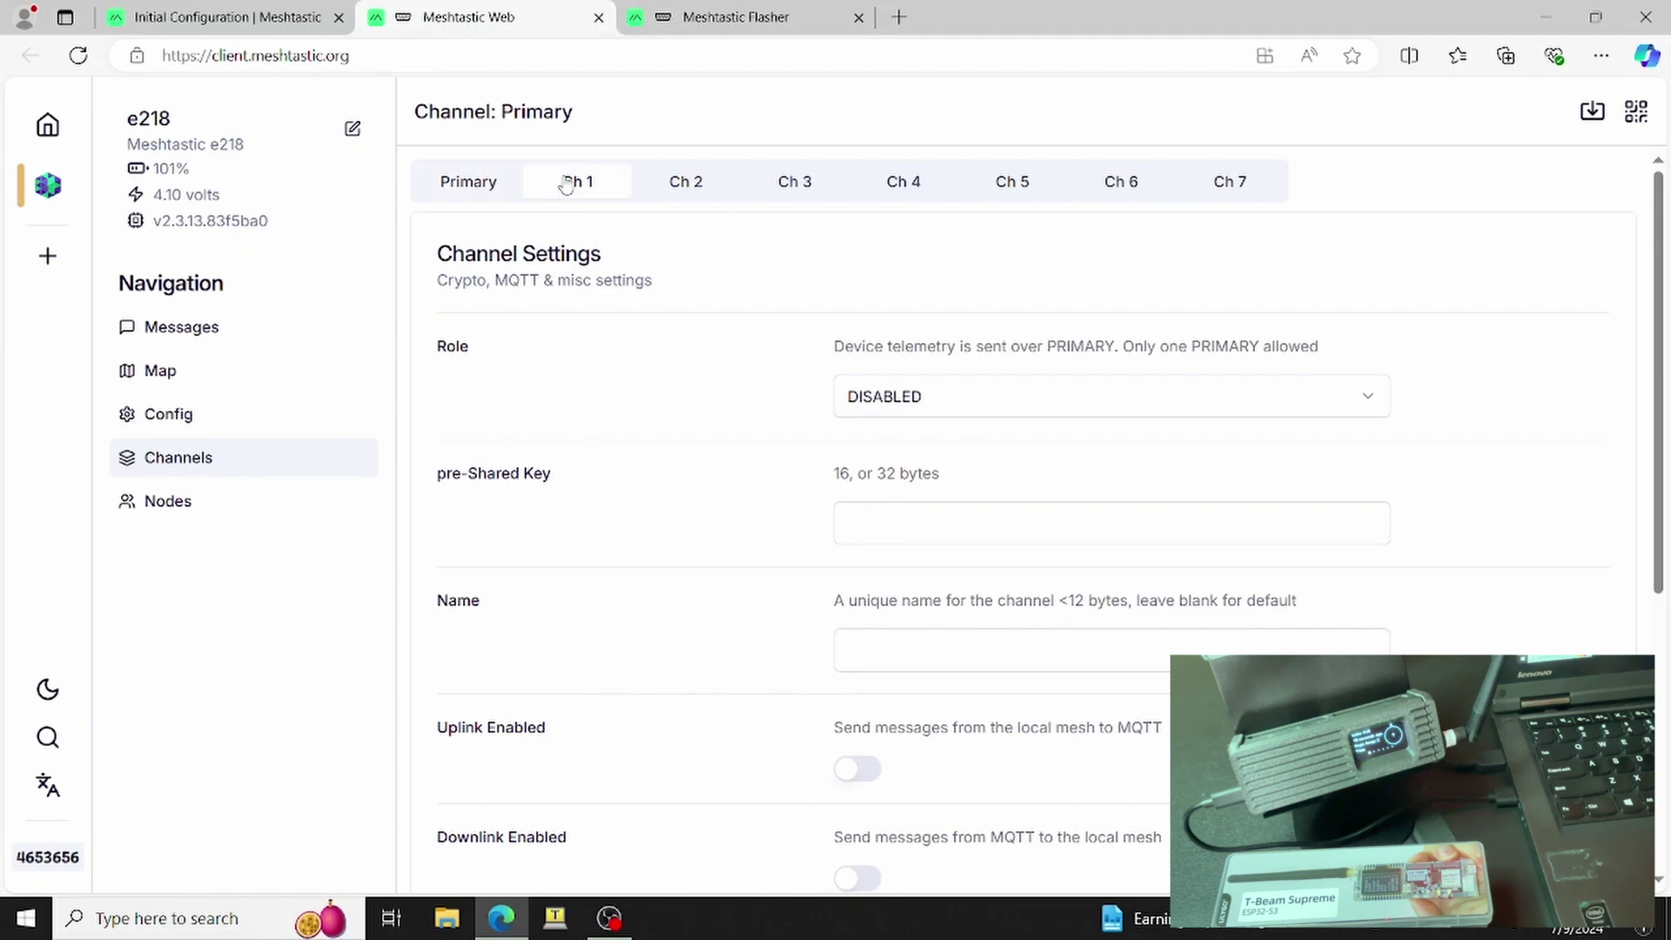
{"action": "left_click", "coordinate": [682, 190]}
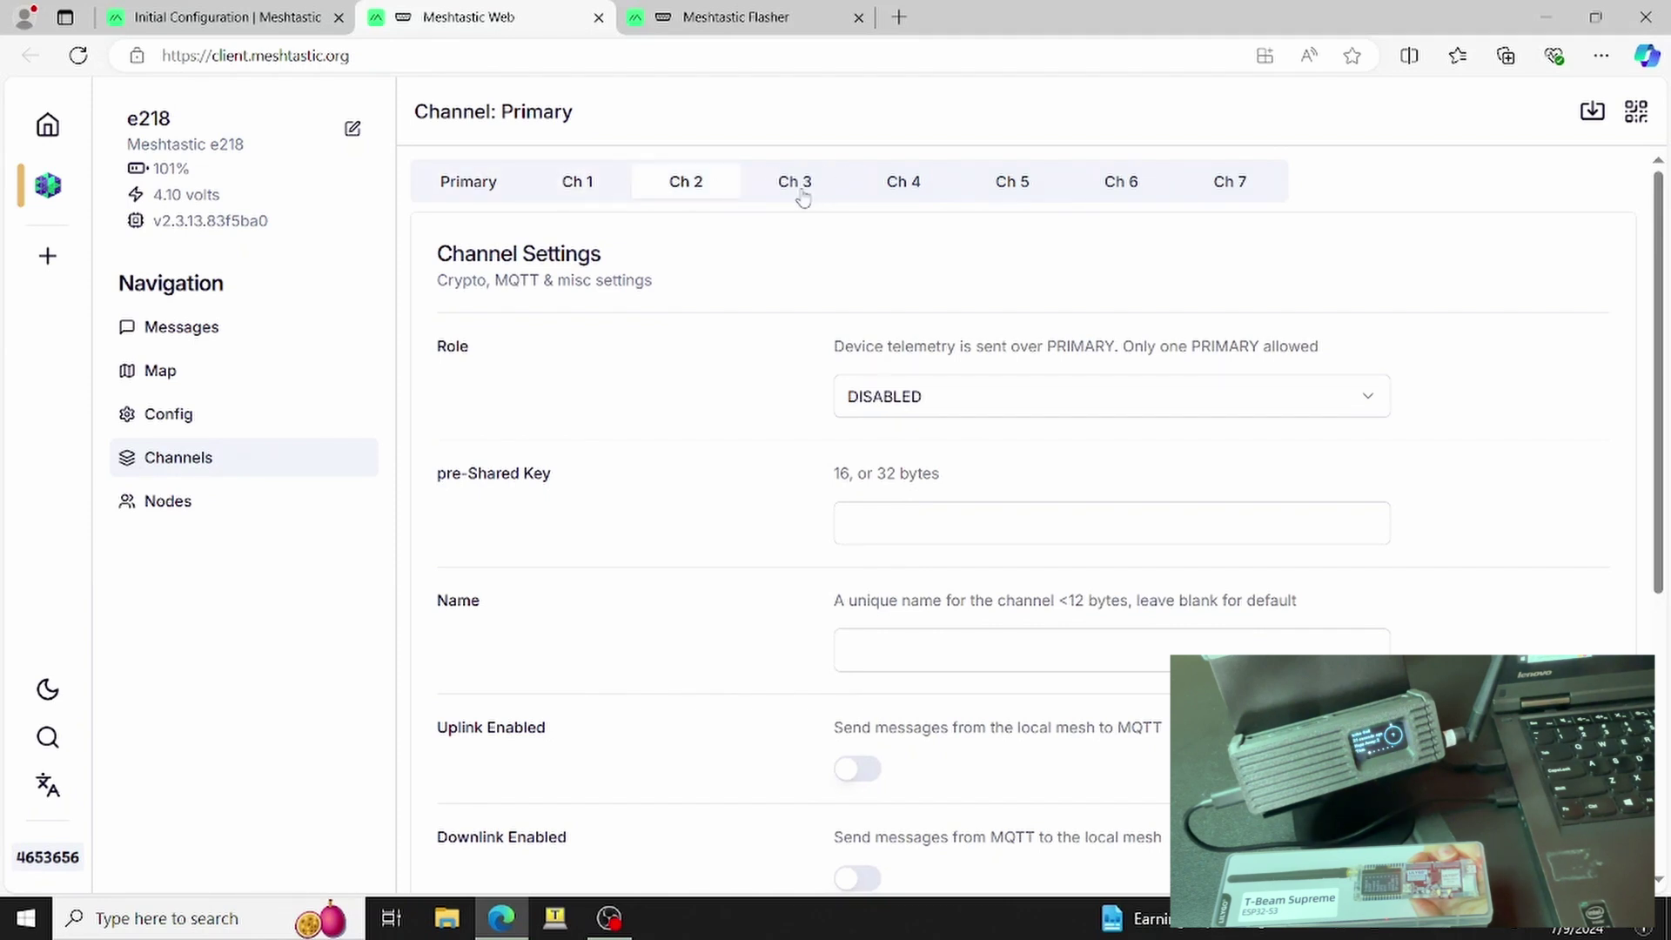
{"action": "left_click", "coordinate": [470, 199]}
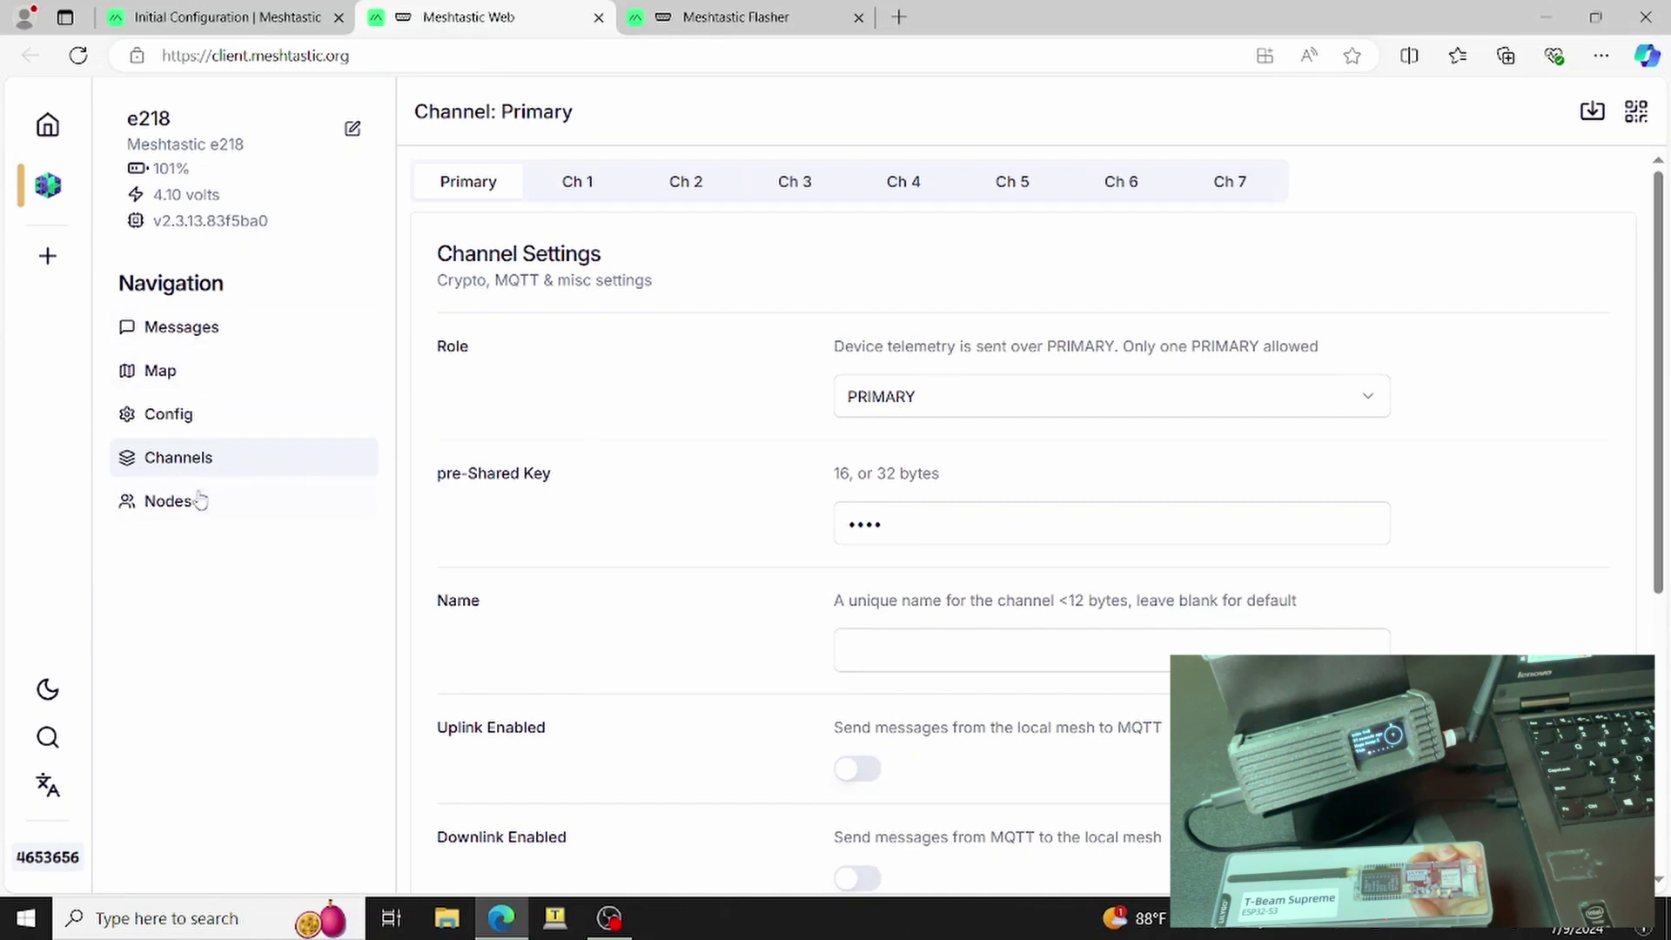
Review the Nodes list, Channels and Config, ending on the Map around Branson
{"action": "left_click", "coordinate": [176, 514]}
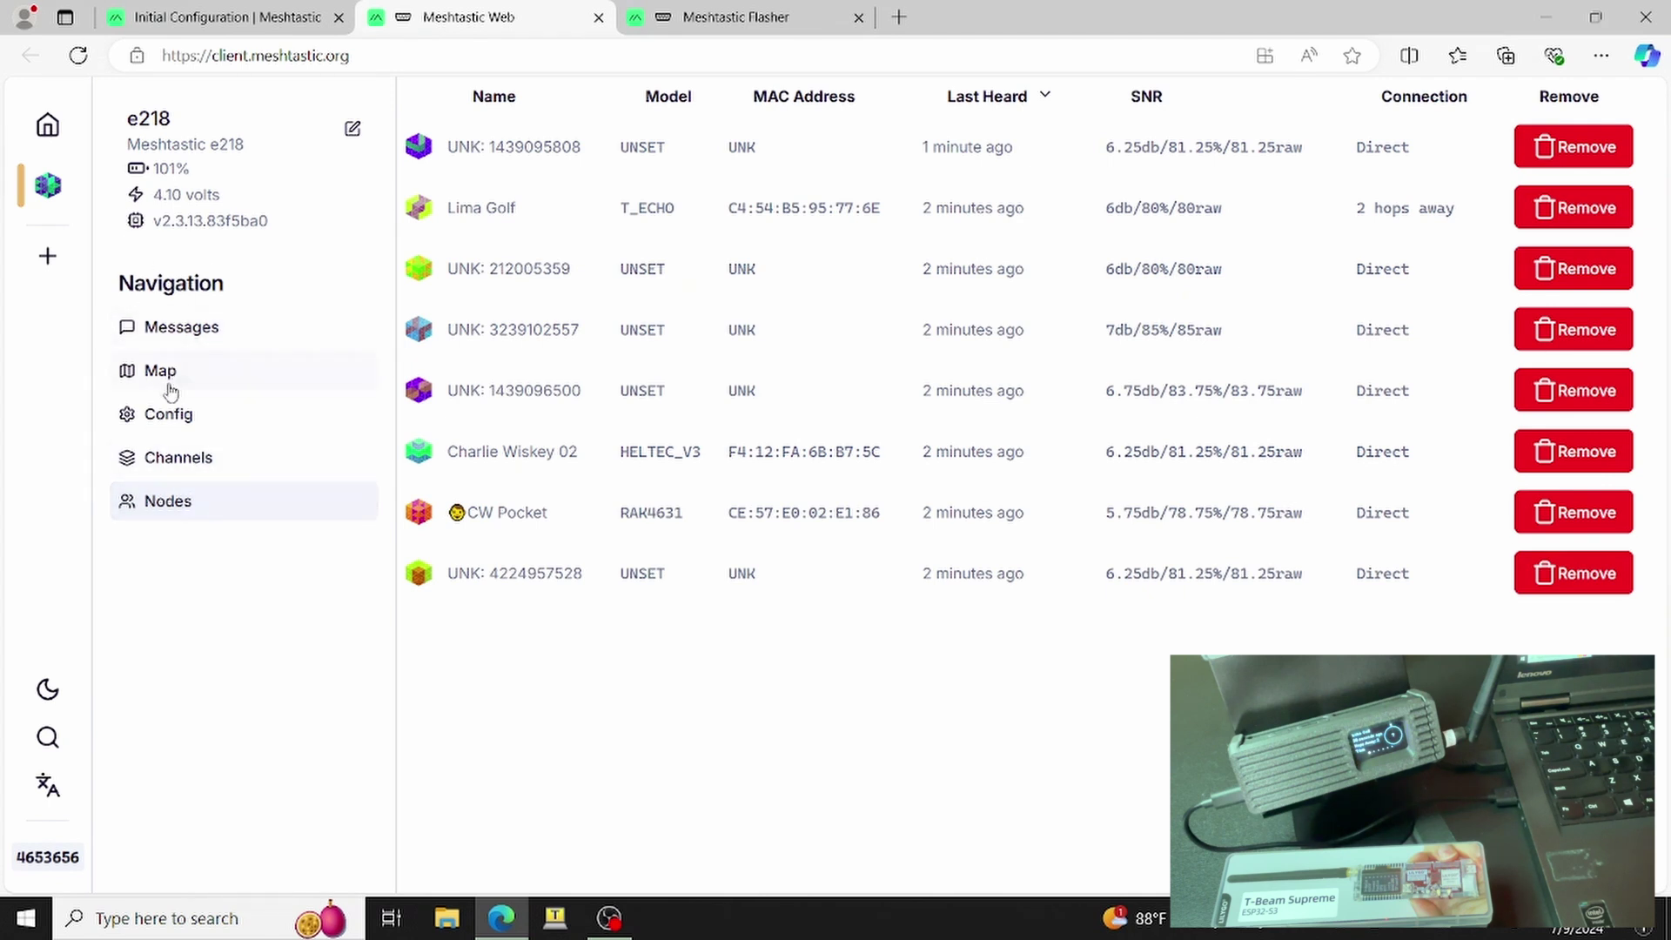
{"action": "left_click", "coordinate": [170, 463]}
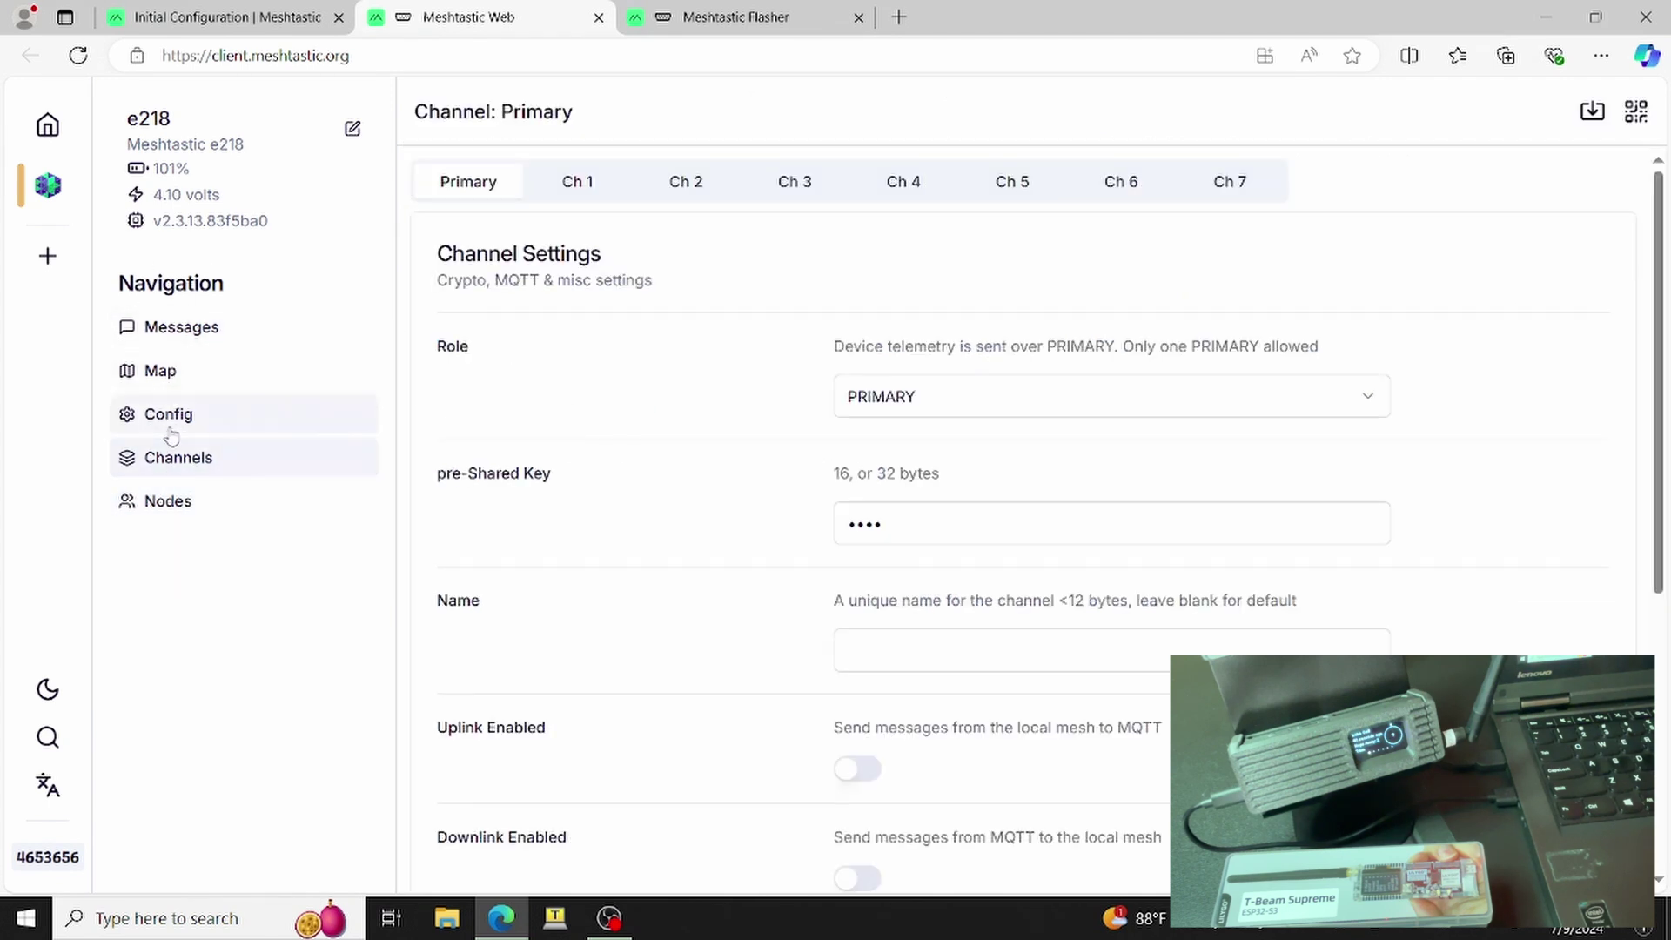
{"action": "left_click", "coordinate": [171, 429]}
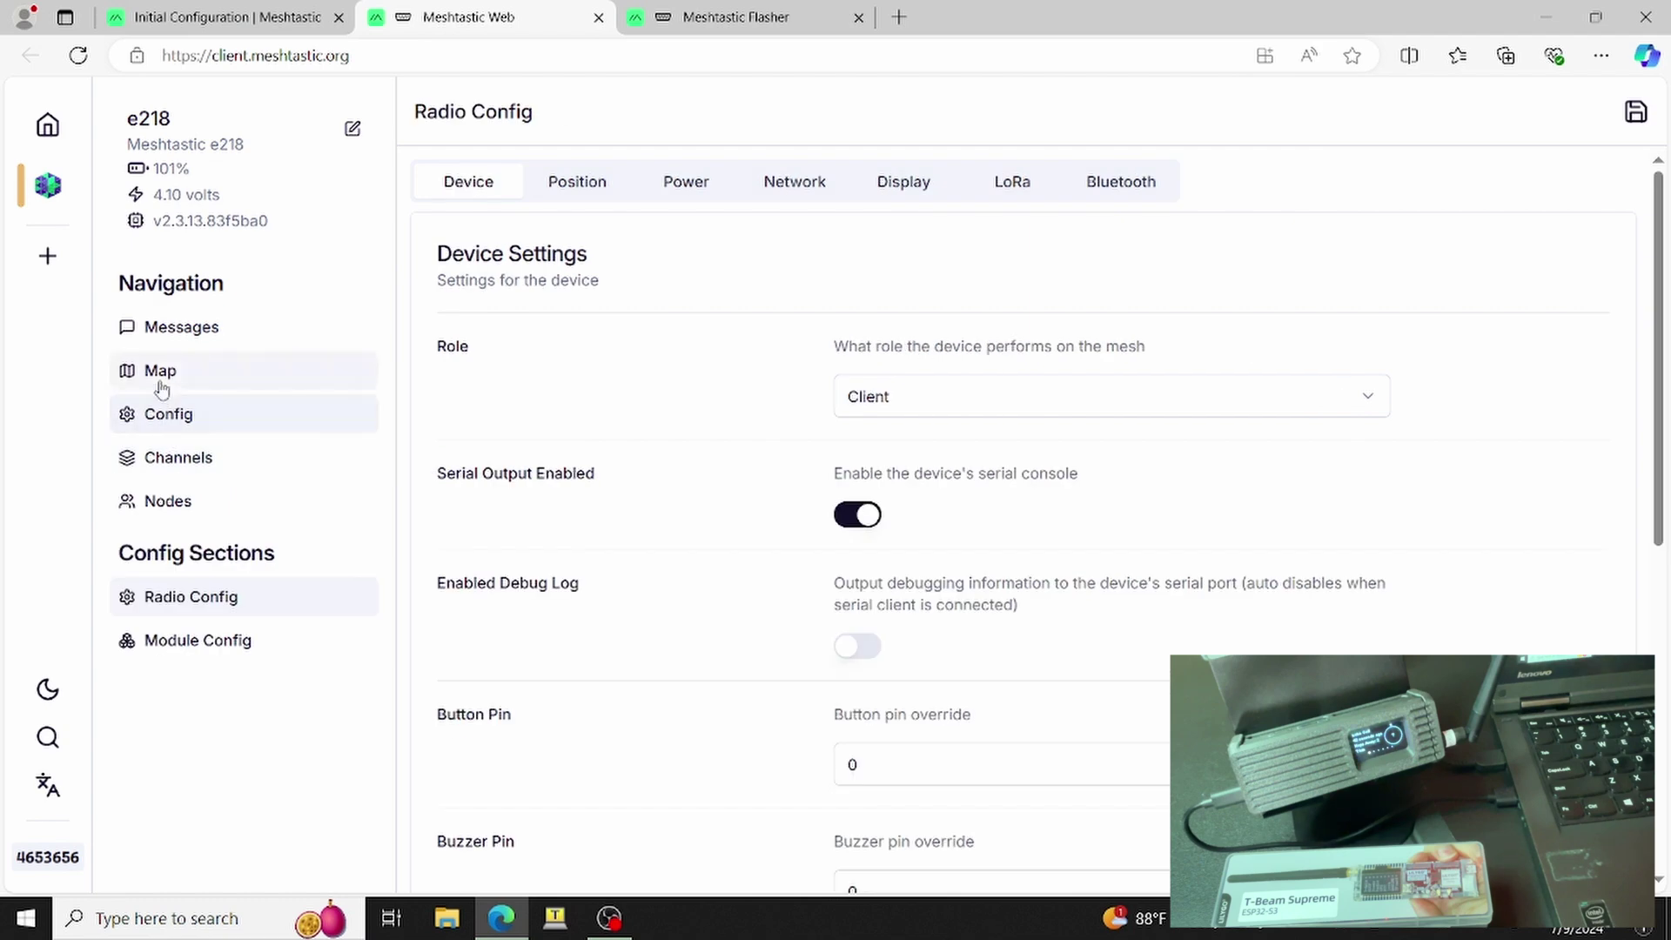
{"action": "left_click", "coordinate": [161, 387]}
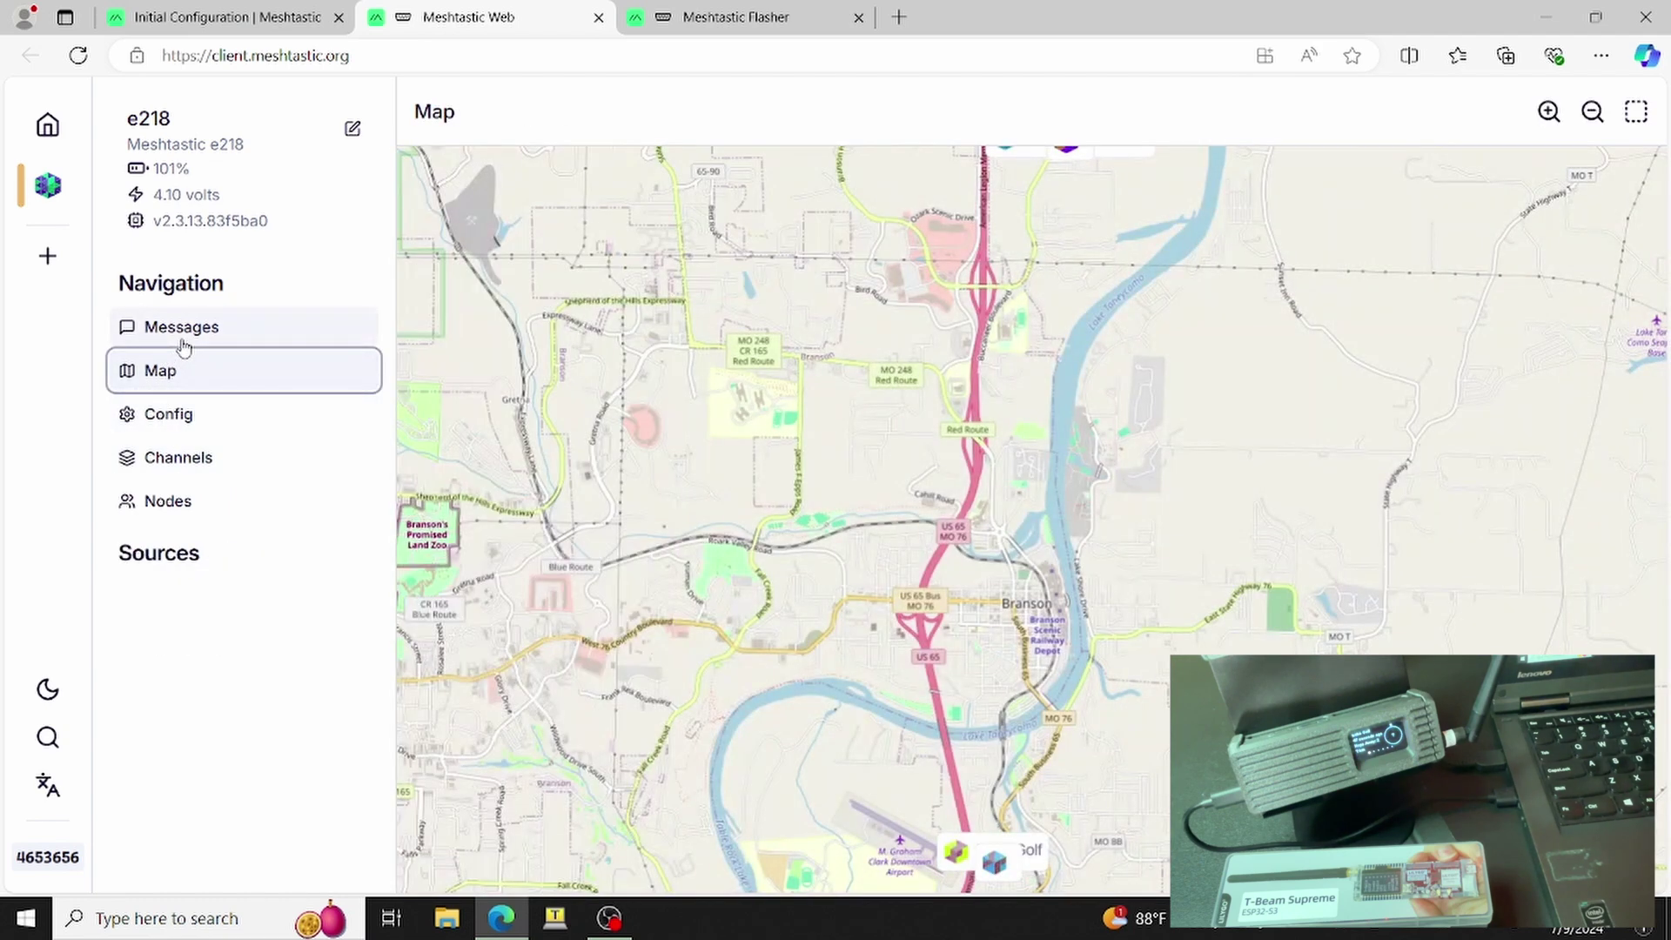
Send a direct message reading 'Test' to CW Pocket, then bring up e218's Device configuration
{"action": "left_click", "coordinate": [182, 329]}
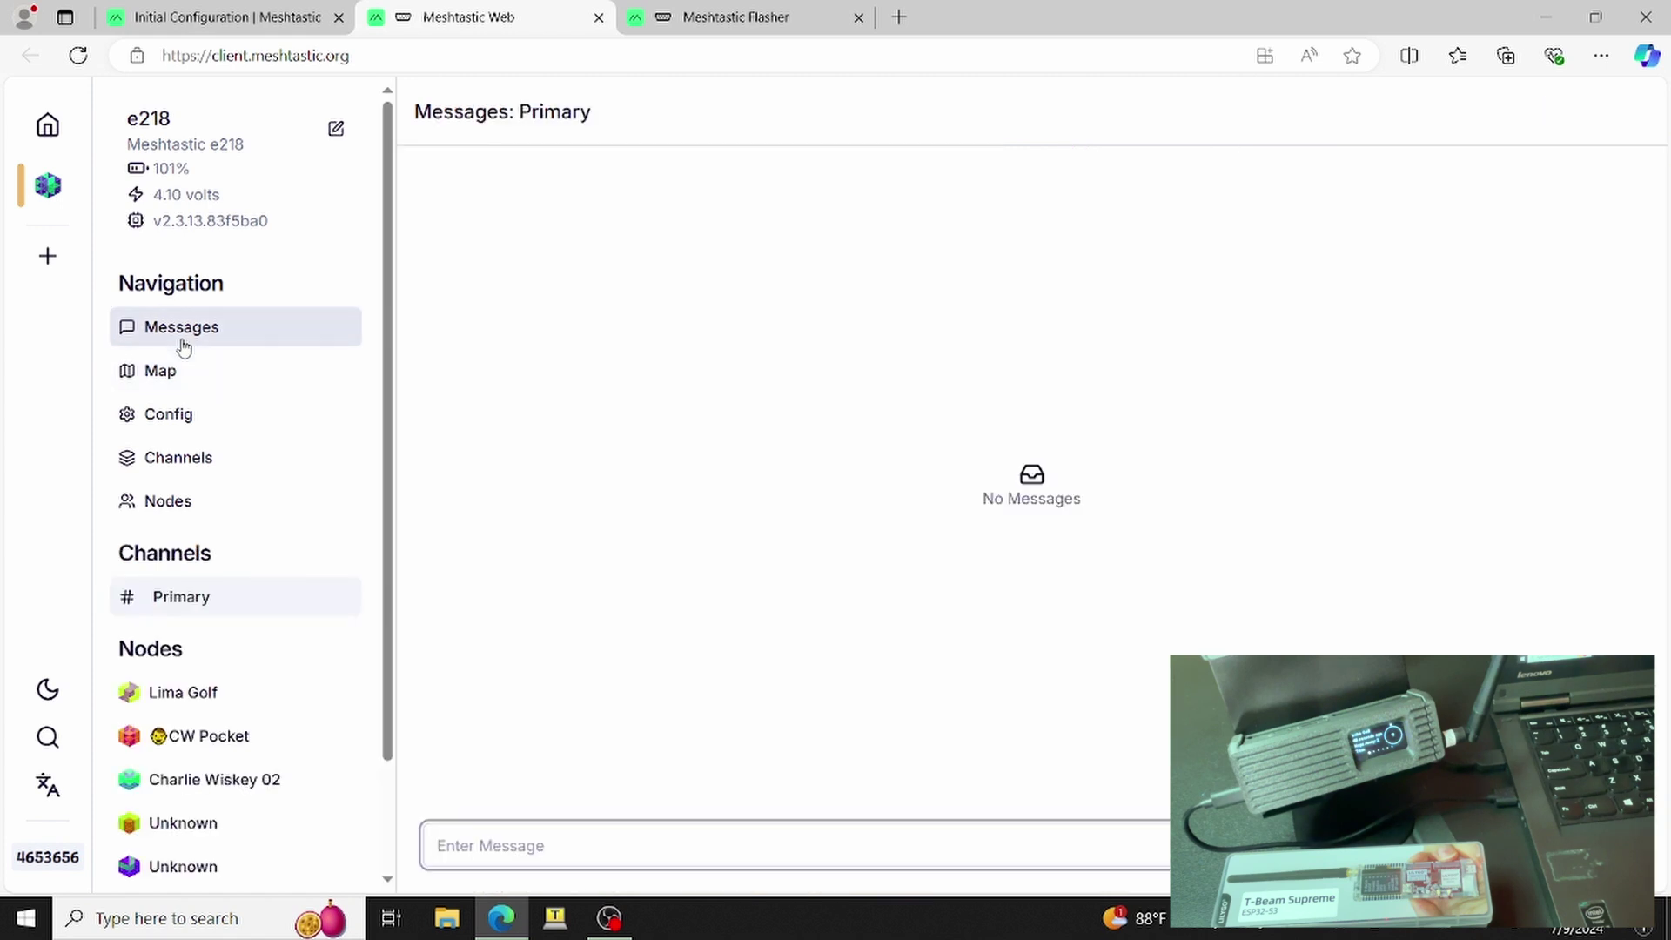
{"action": "scroll", "coordinate": [213, 527], "scroll_direction": "down", "scroll_amount": 2}
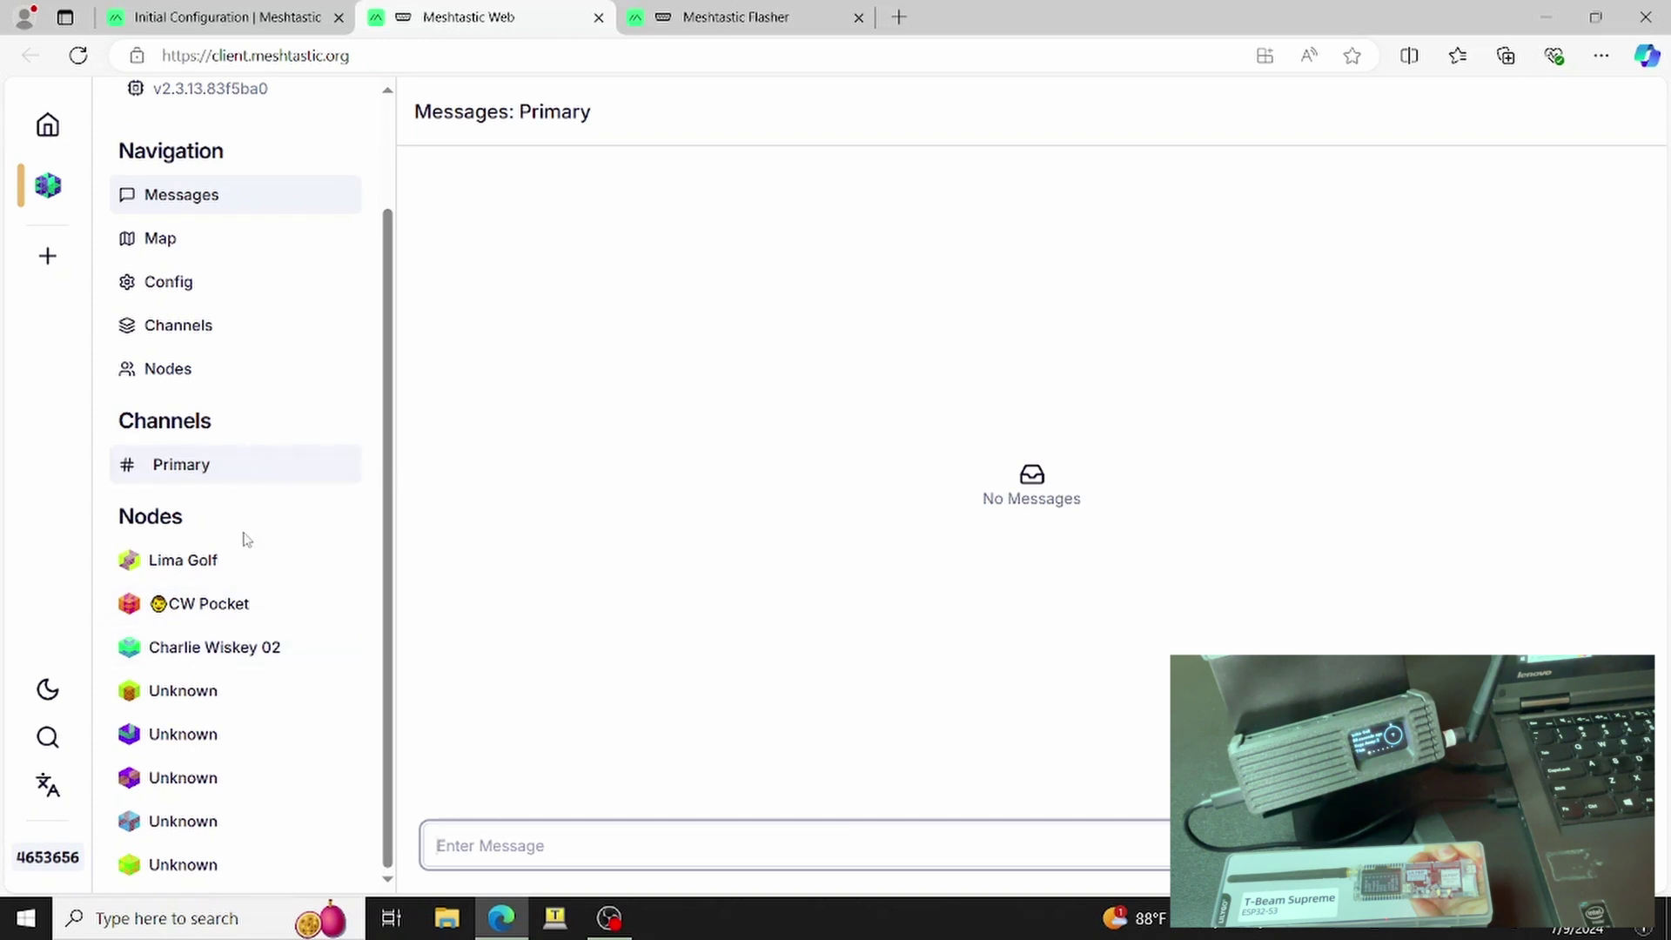
{"action": "left_click", "coordinate": [213, 620]}
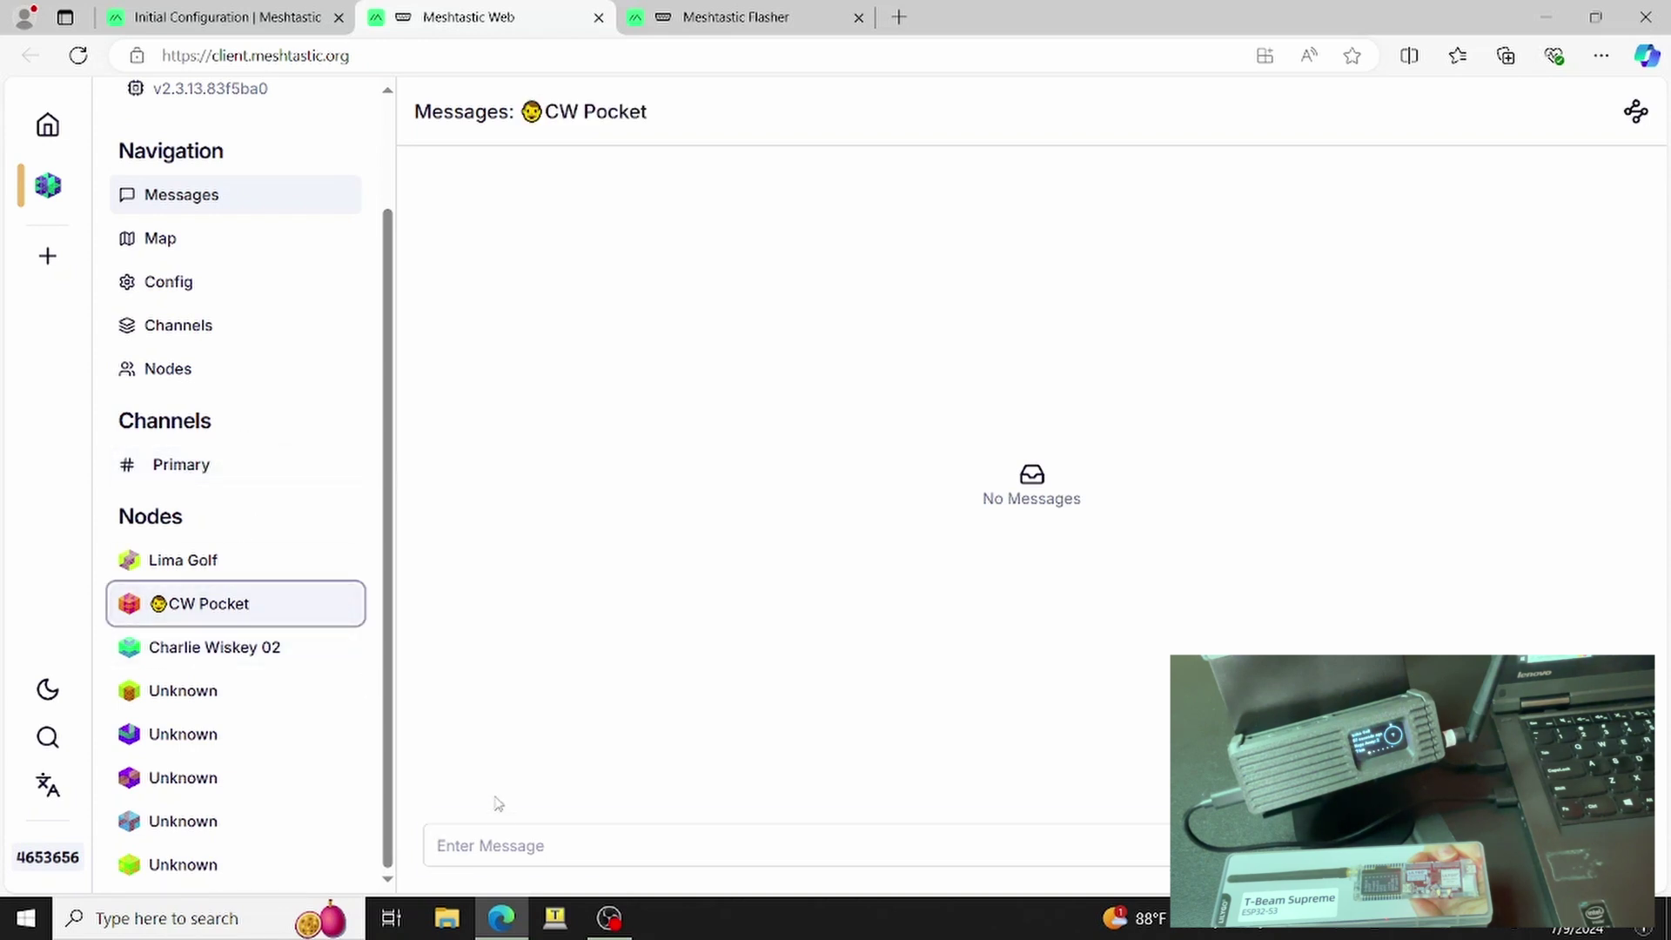
{"action": "left_click", "coordinate": [505, 846]}
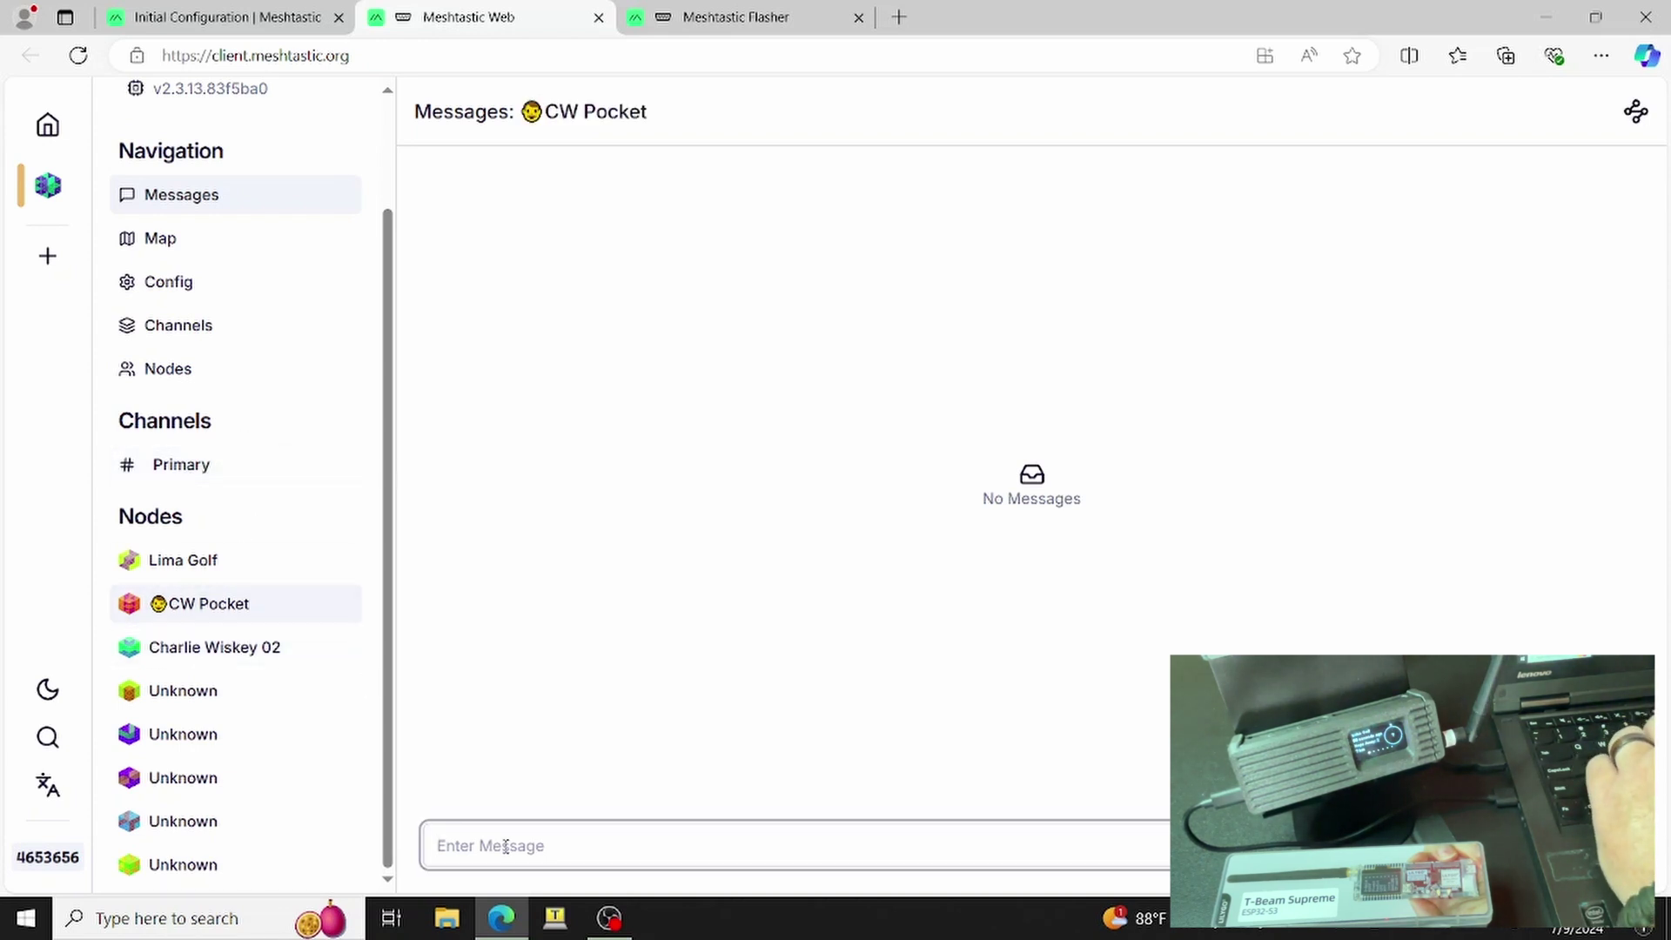
{"action": "type", "text": "Test"}
{"action": "key", "text": "Return"}
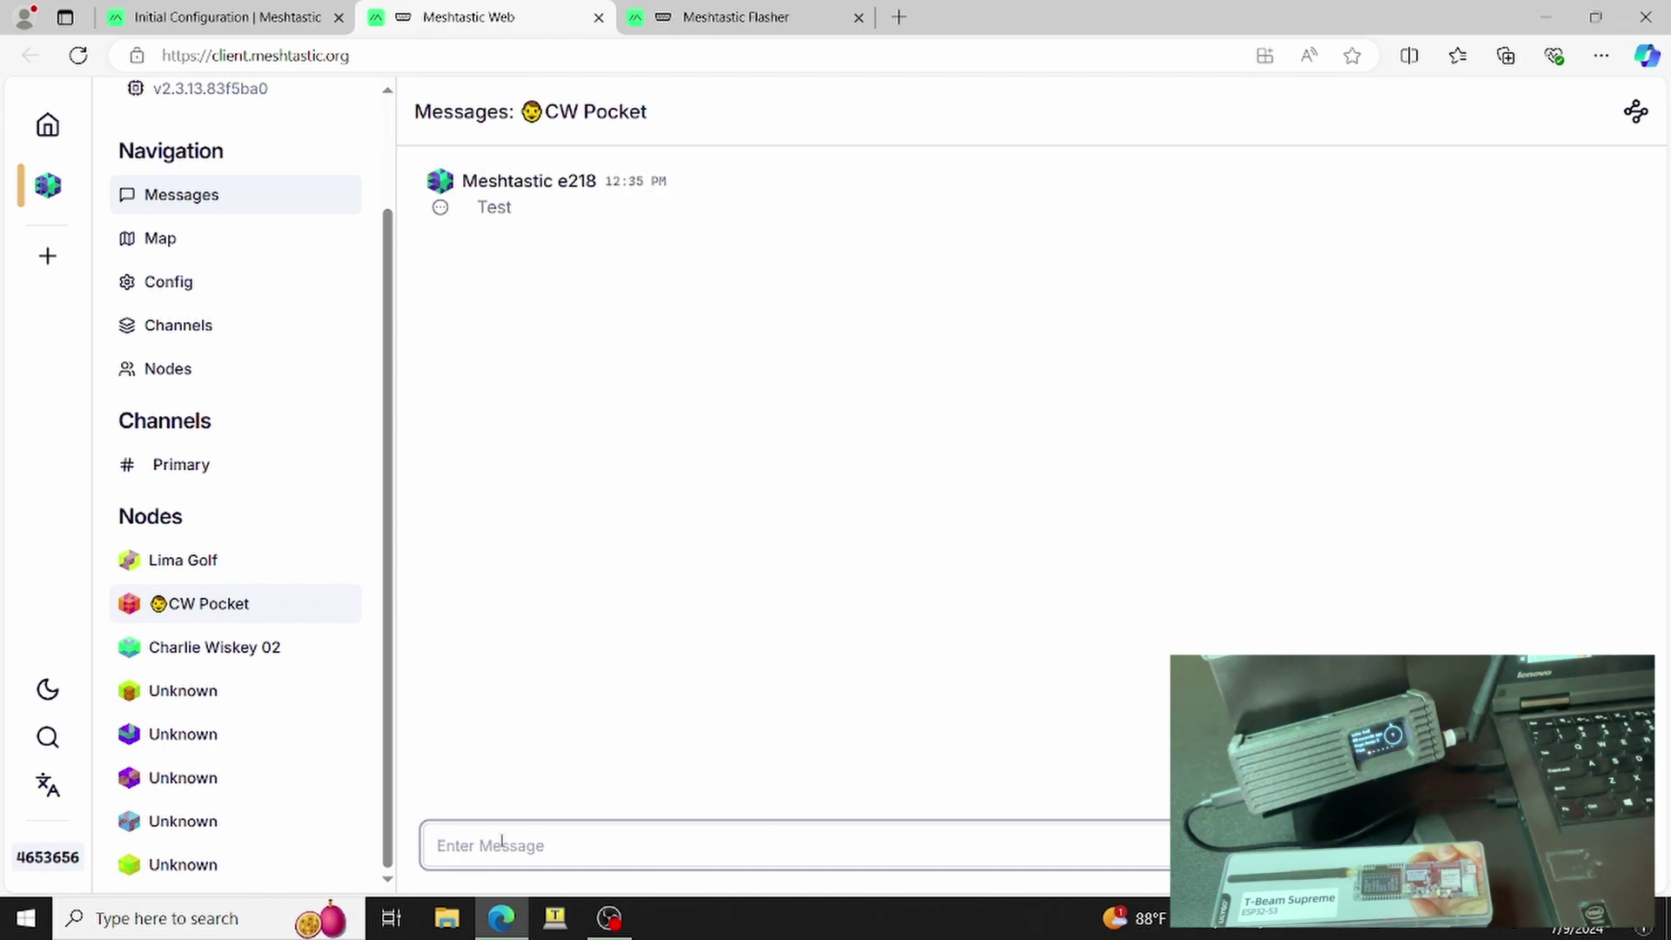
{"action": "left_click", "coordinate": [192, 294]}
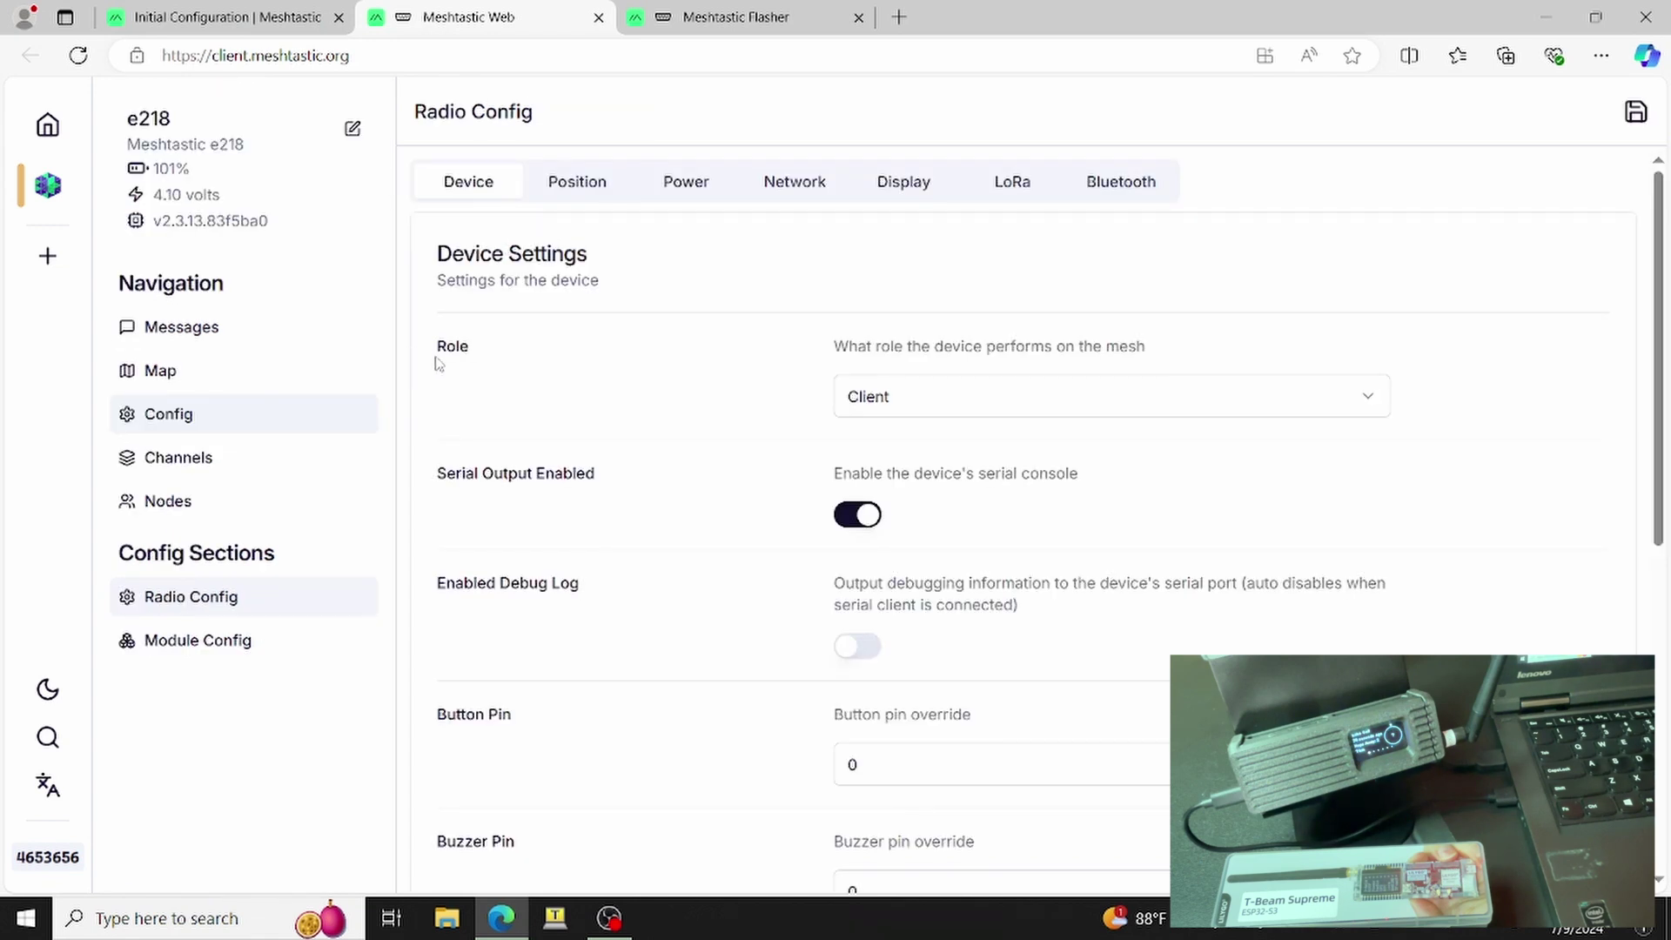
Review the MQTT module settings: MQTT disabled, server address mqtt.meshtastic.org
{"action": "left_click", "coordinate": [209, 661]}
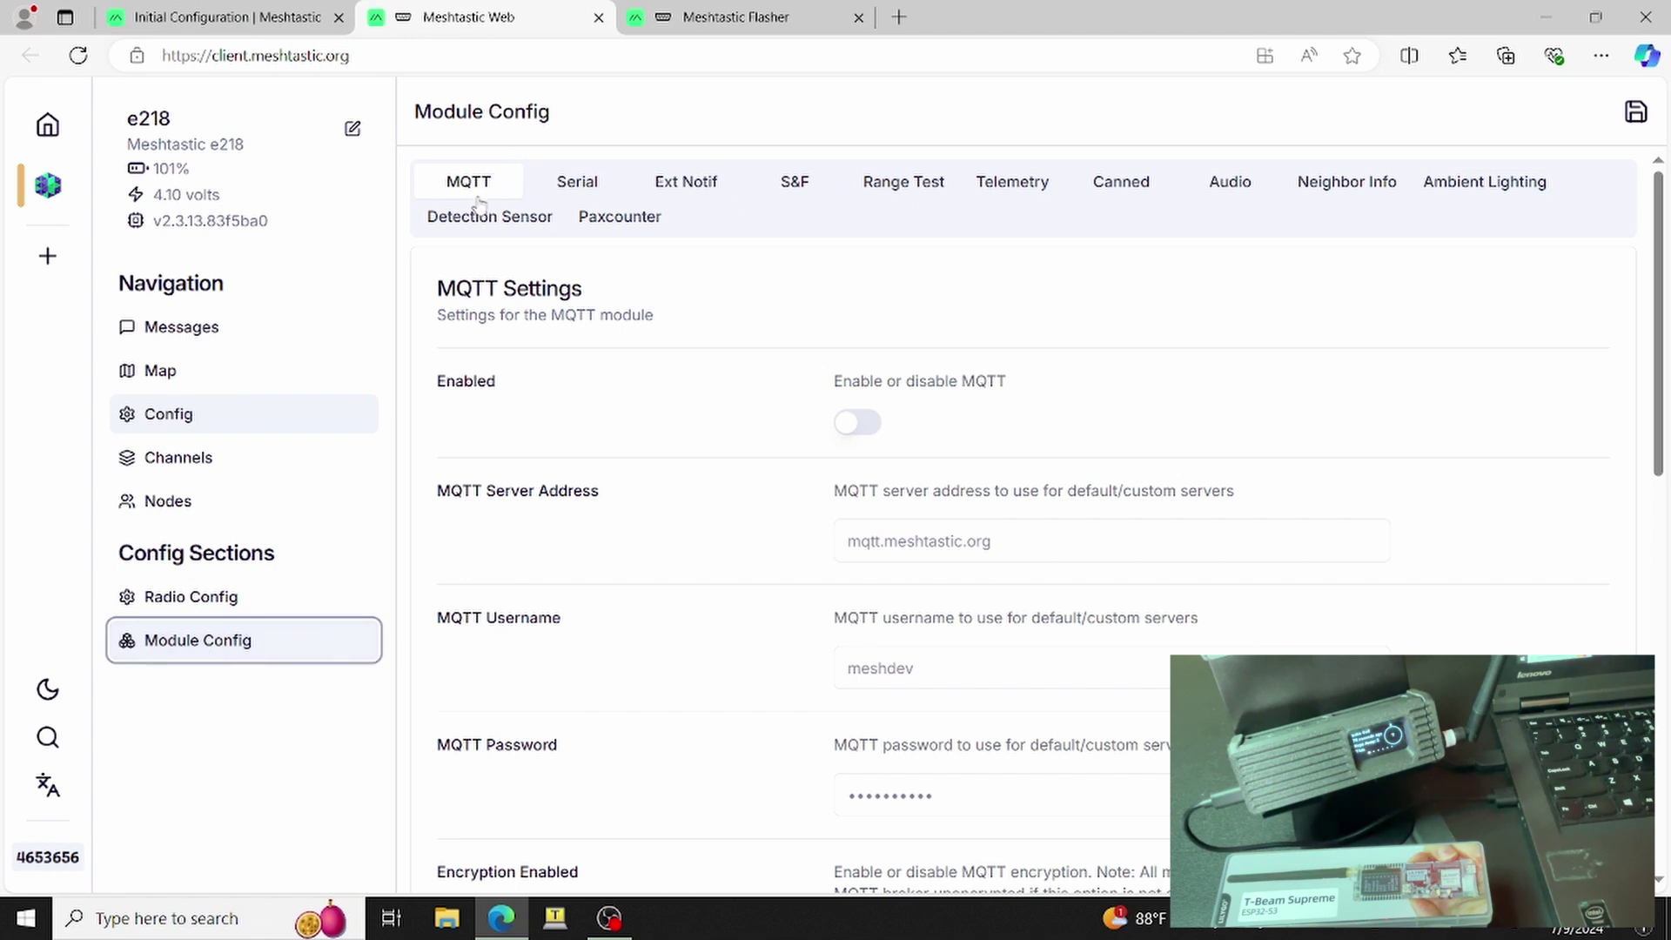
{"action": "scroll", "coordinate": [883, 415], "scroll_direction": "down", "scroll_amount": 4}
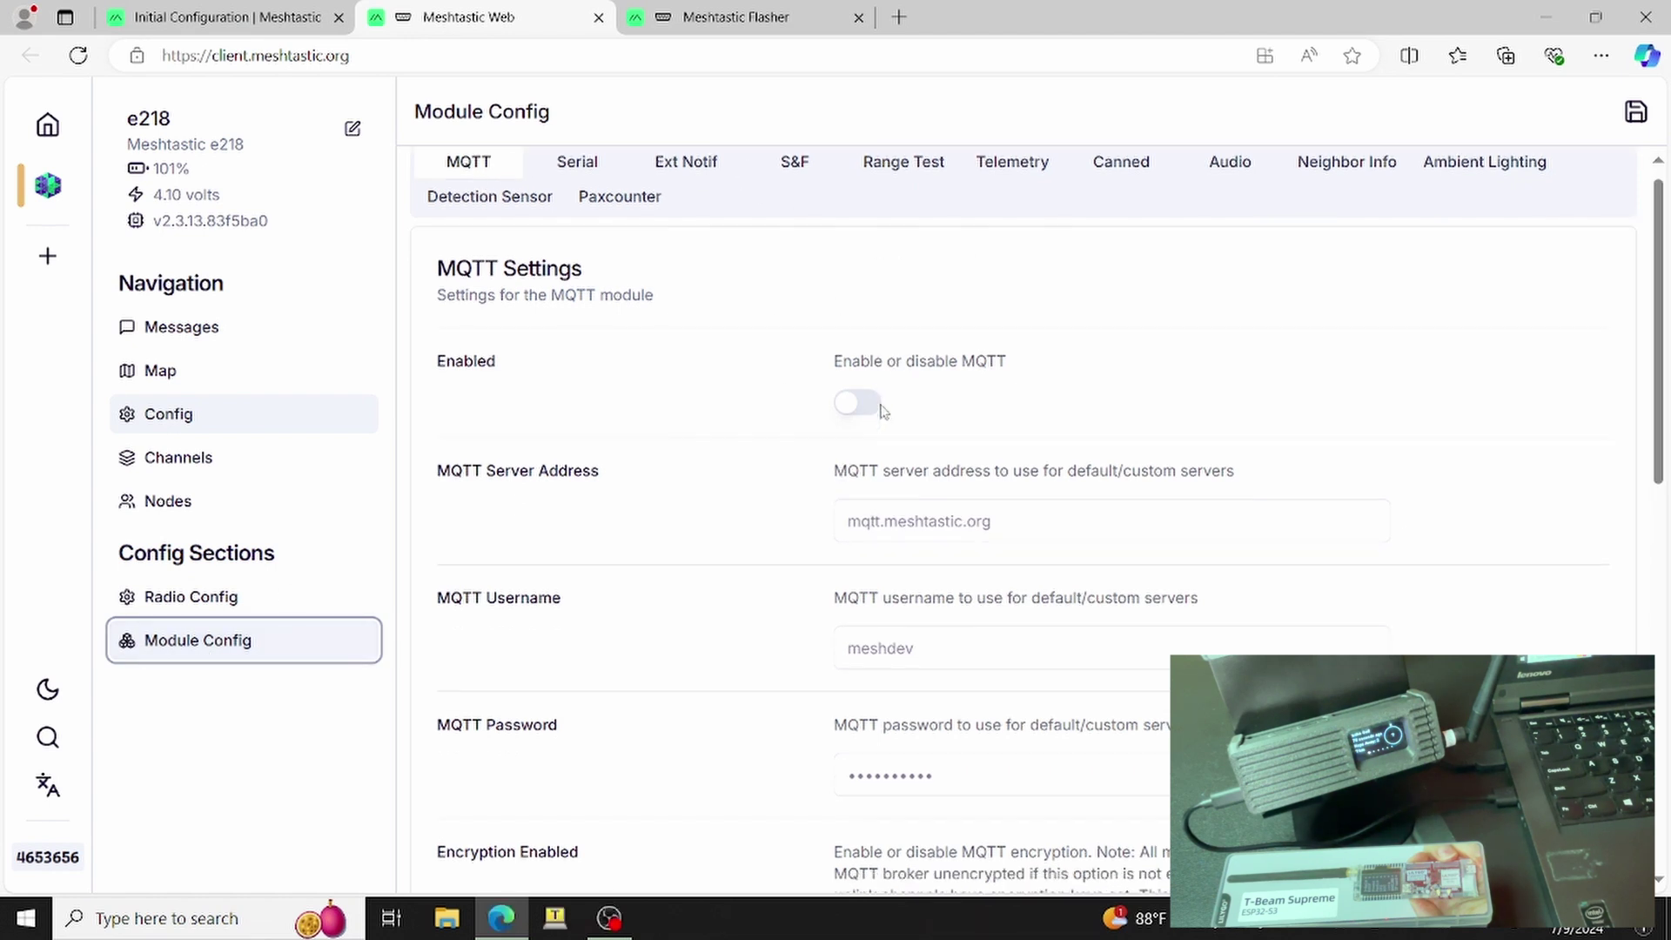
{"action": "scroll", "coordinate": [883, 410], "scroll_direction": "down", "scroll_amount": 7}
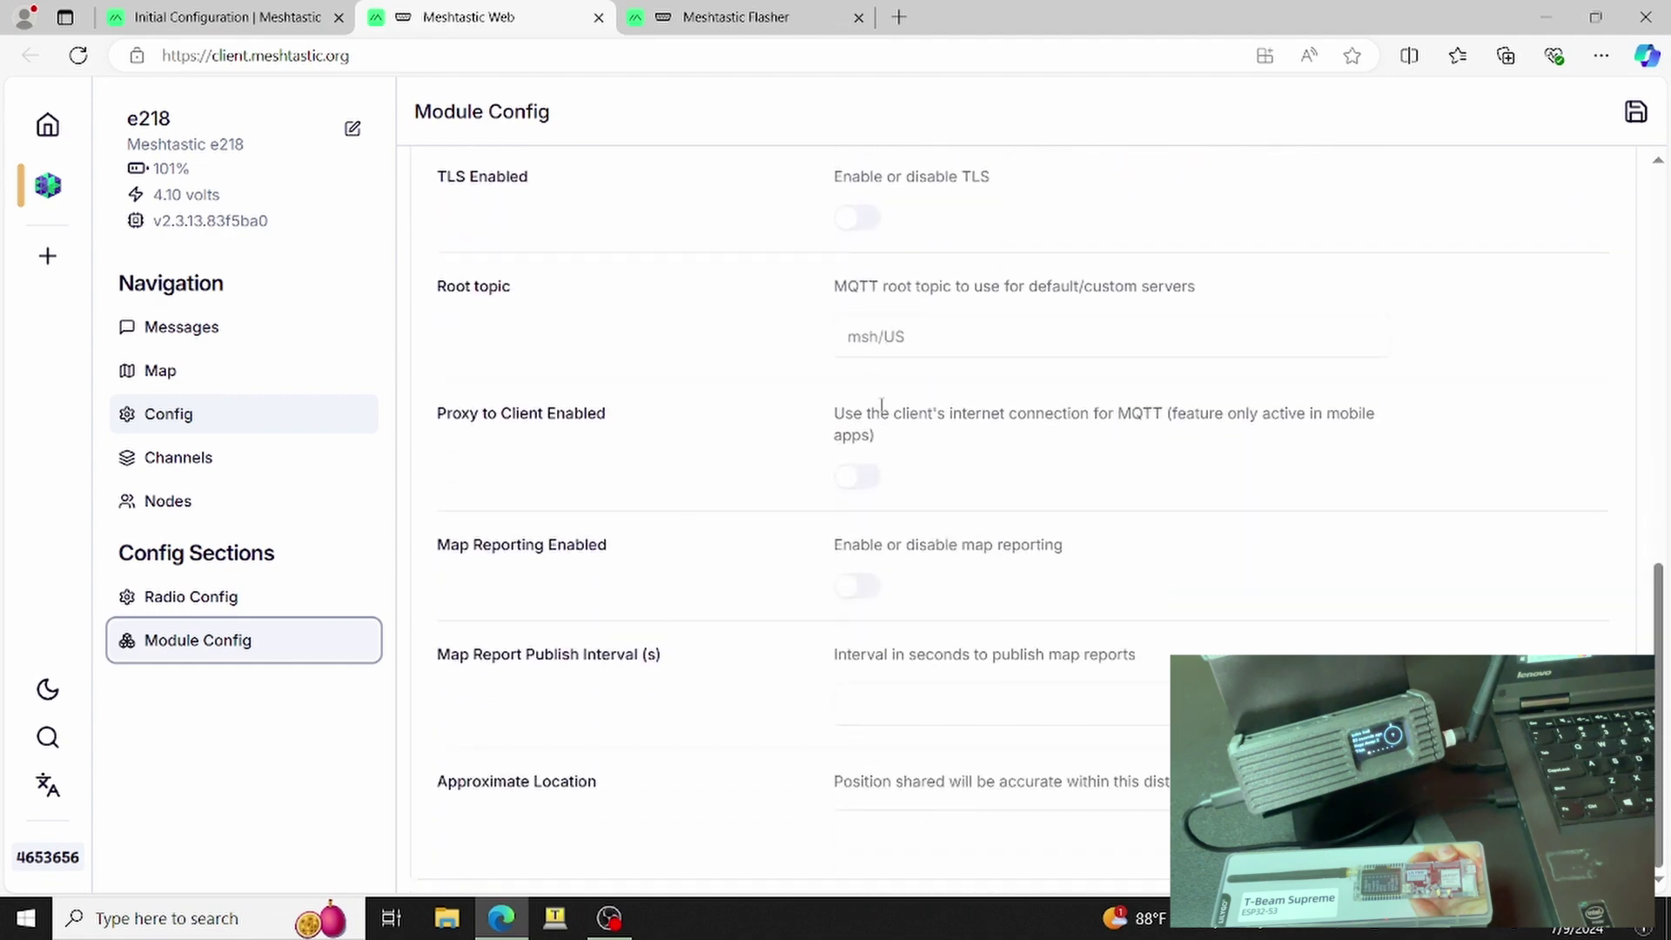
{"action": "scroll", "coordinate": [881, 405], "scroll_direction": "up", "scroll_amount": 8}
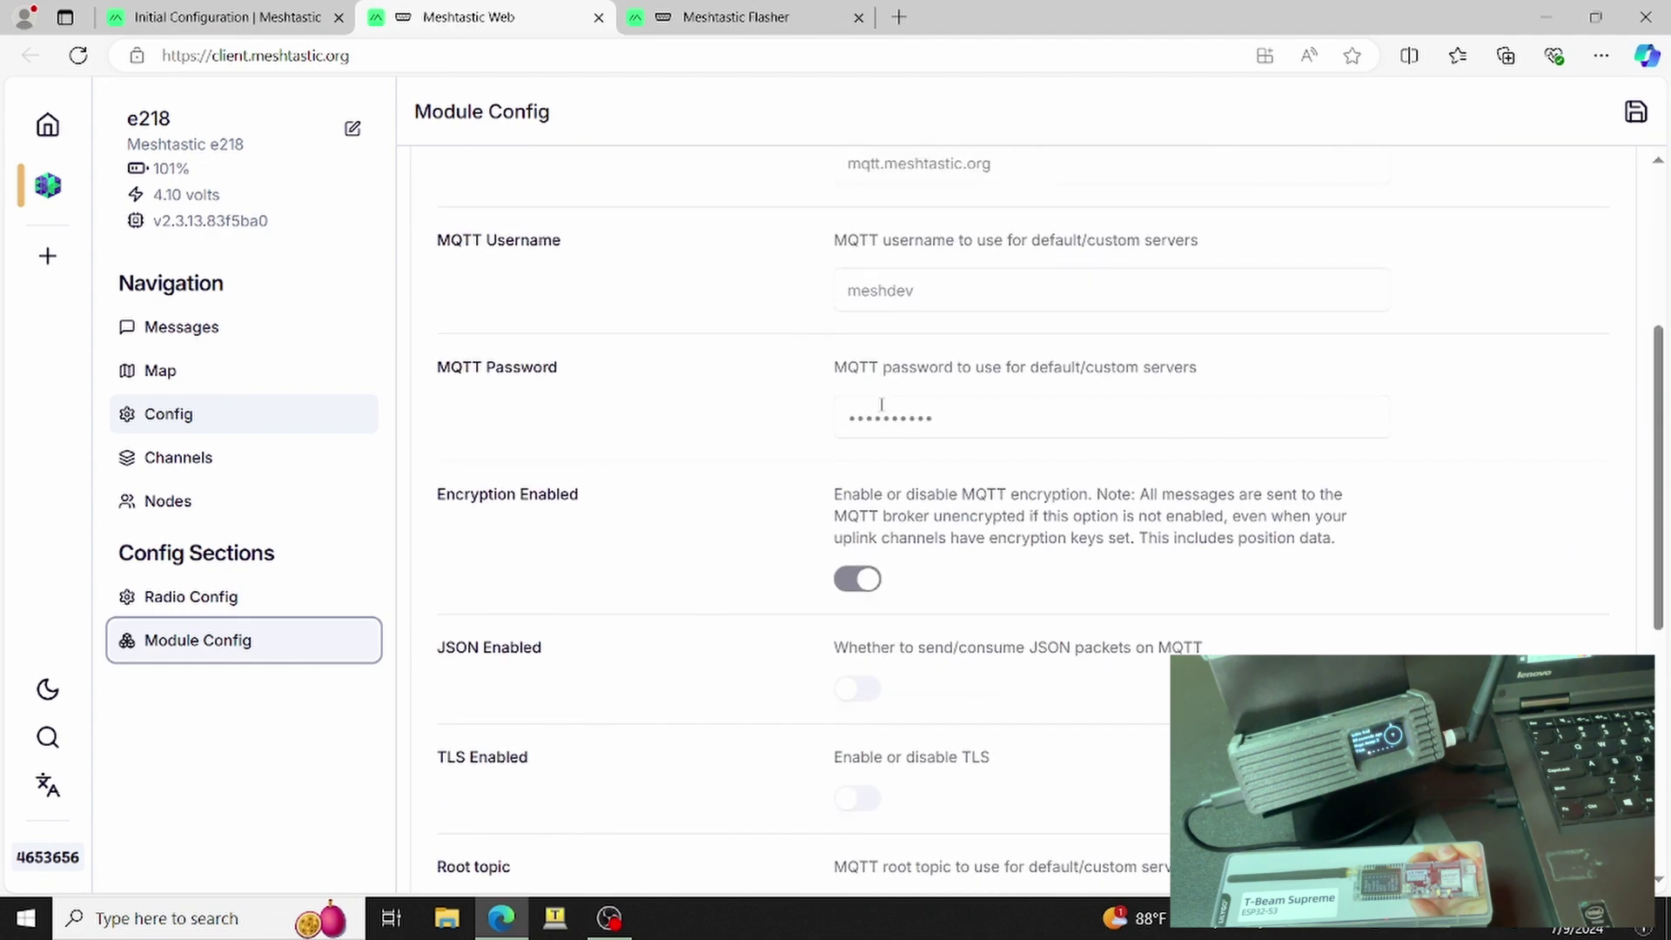
{"action": "scroll", "coordinate": [880, 404], "scroll_direction": "up", "scroll_amount": 2}
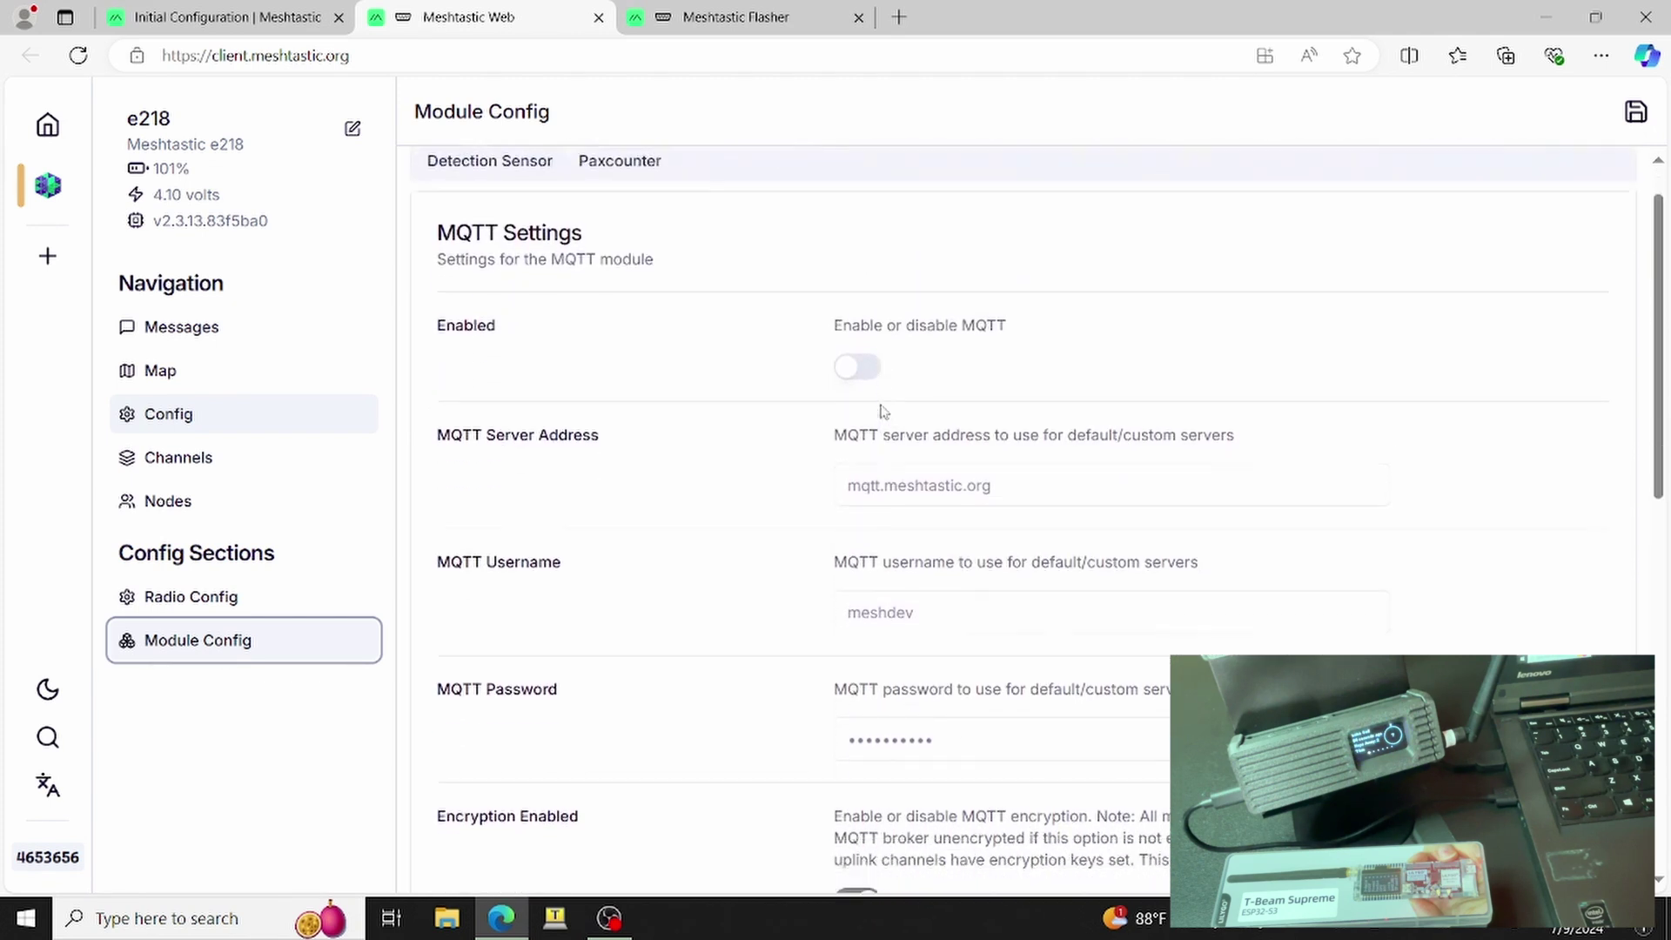
{"action": "scroll", "coordinate": [883, 411], "scroll_direction": "down", "scroll_amount": 3}
{"action": "scroll", "coordinate": [882, 405], "scroll_direction": "down", "scroll_amount": 1}
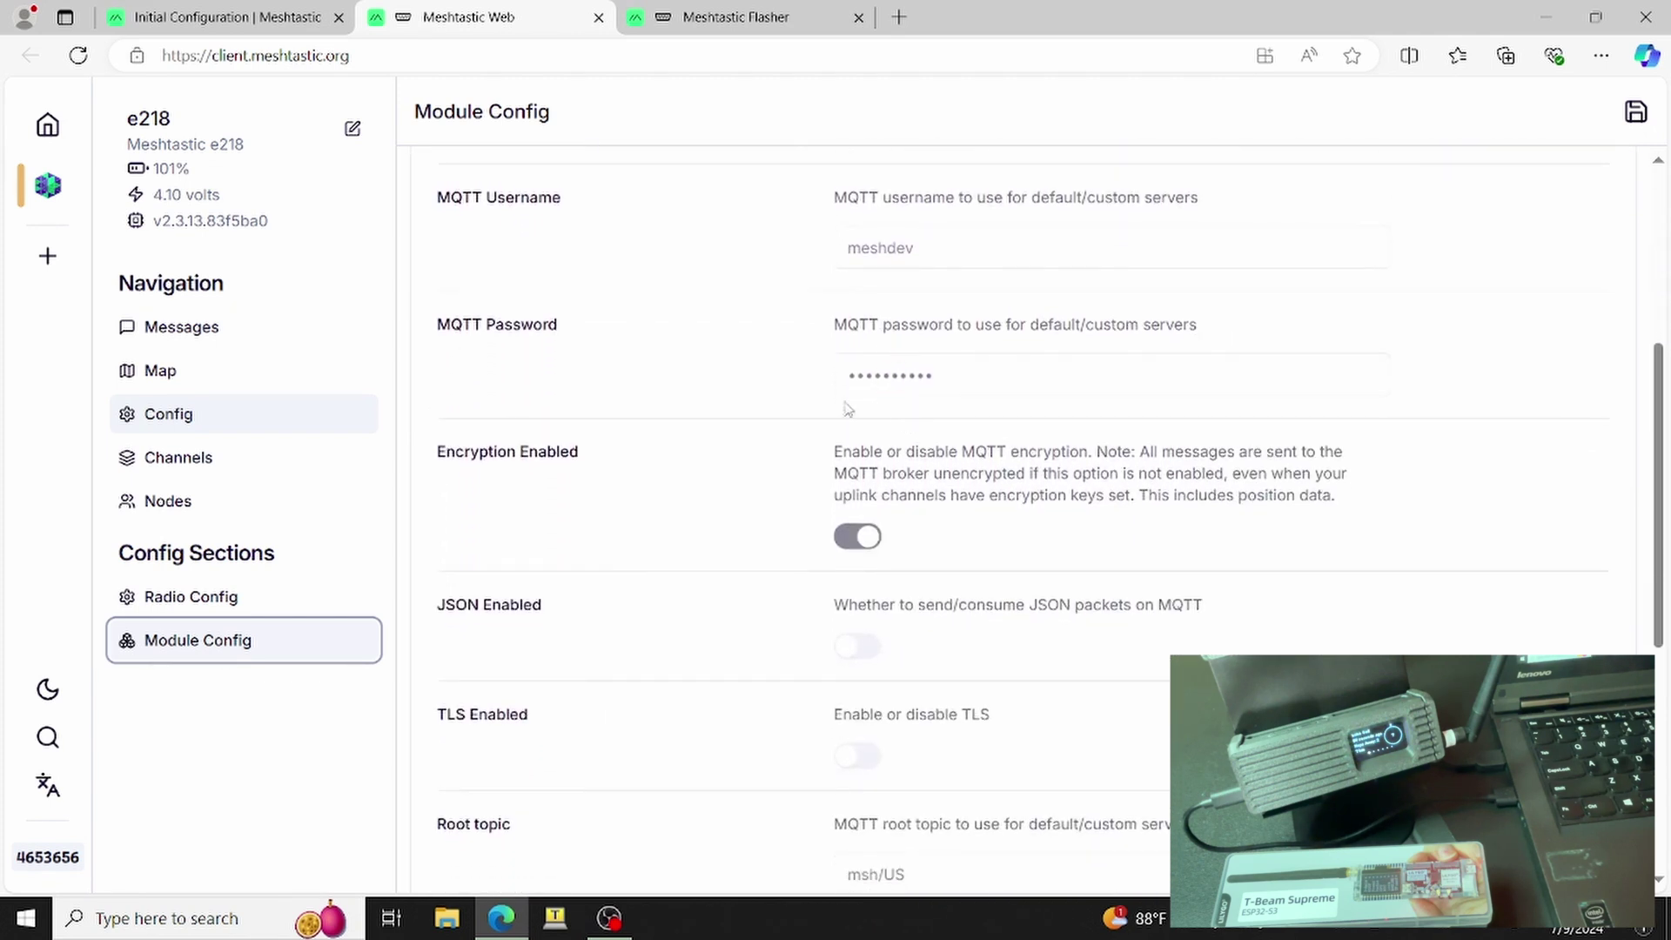
{"action": "scroll", "coordinate": [751, 585], "scroll_direction": "down", "scroll_amount": 5}
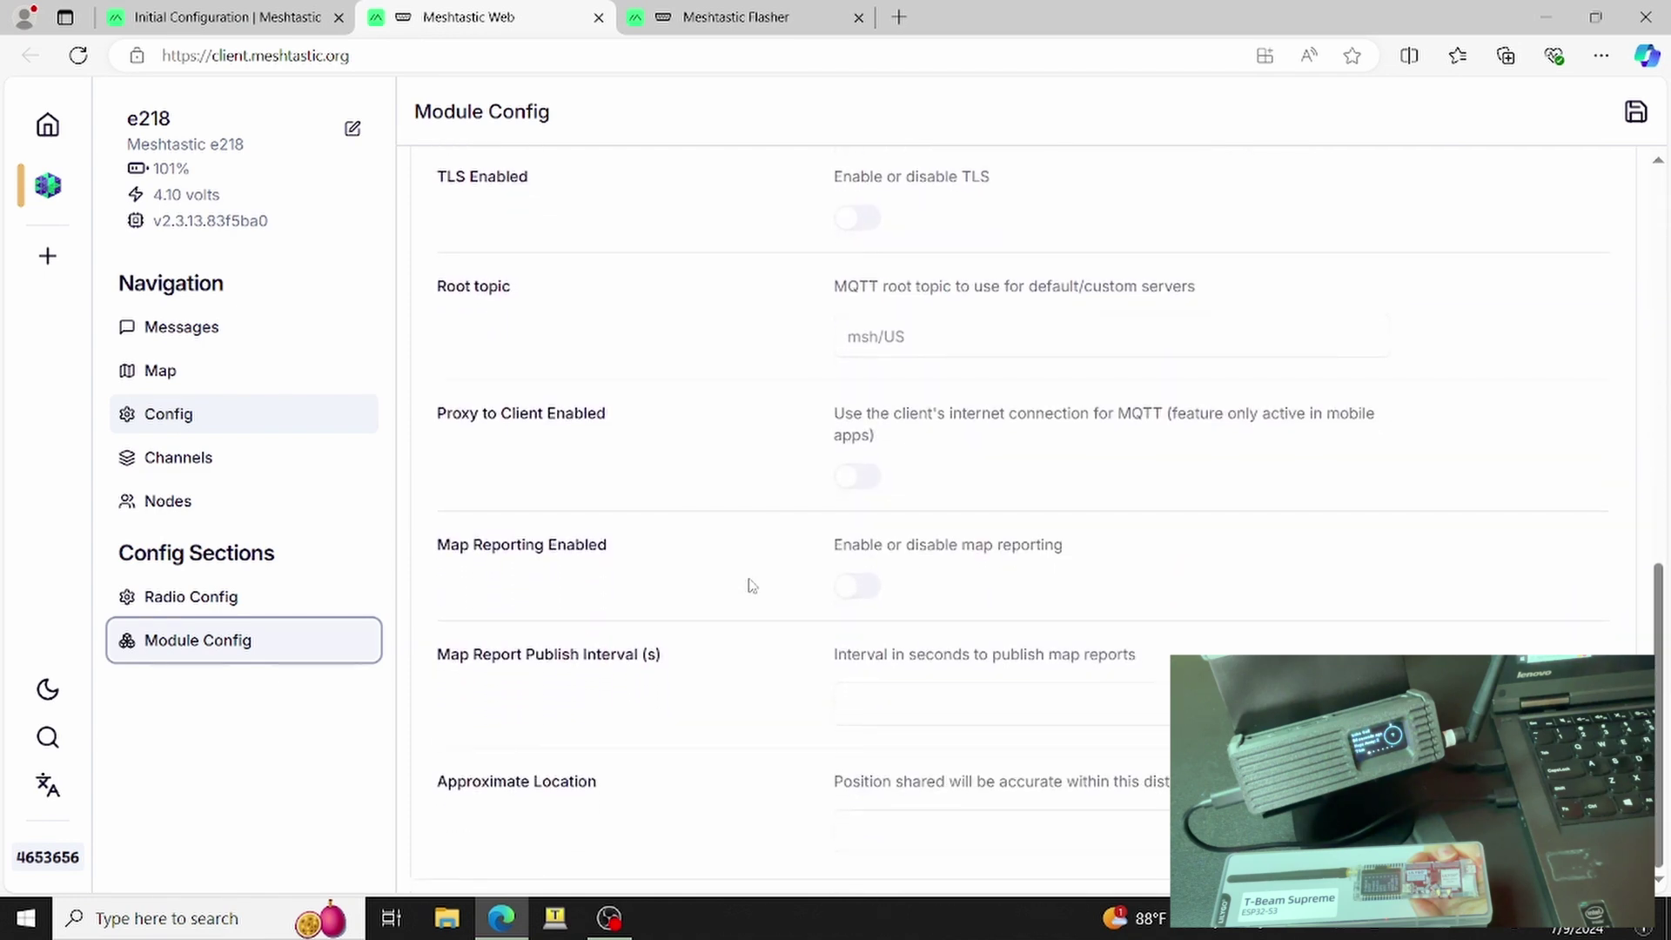
{"action": "scroll", "coordinate": [752, 585], "scroll_direction": "up", "scroll_amount": 6}
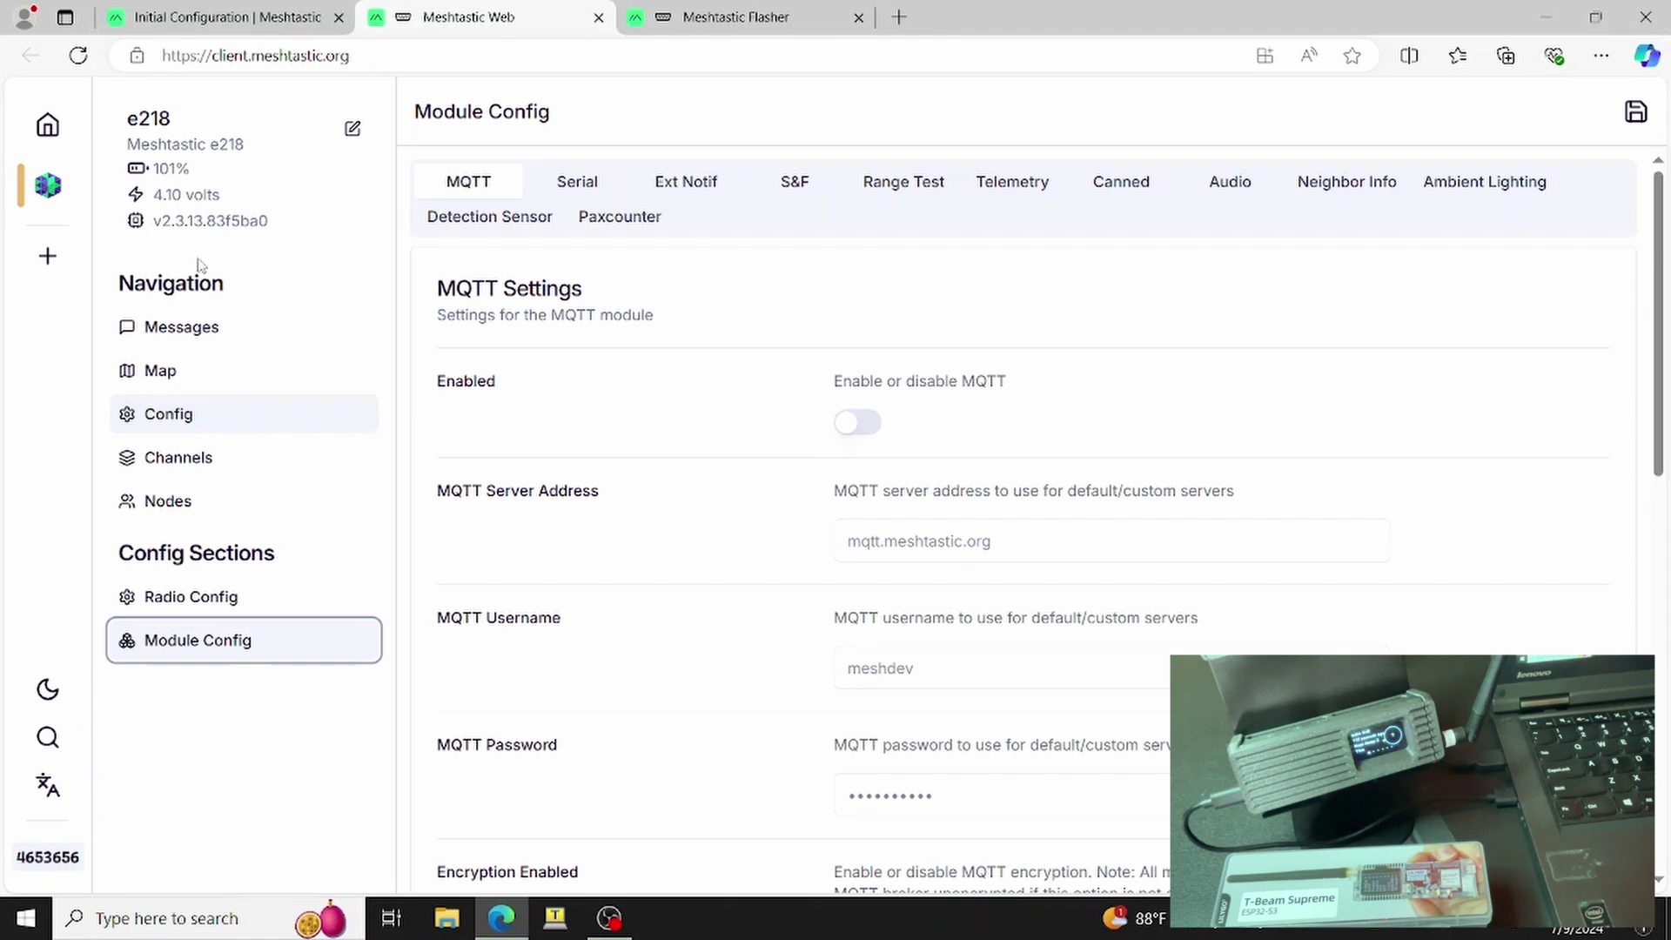
Review the Primary channel settings, with MQTT uplink and downlink both disabled
{"action": "left_click", "coordinate": [192, 466]}
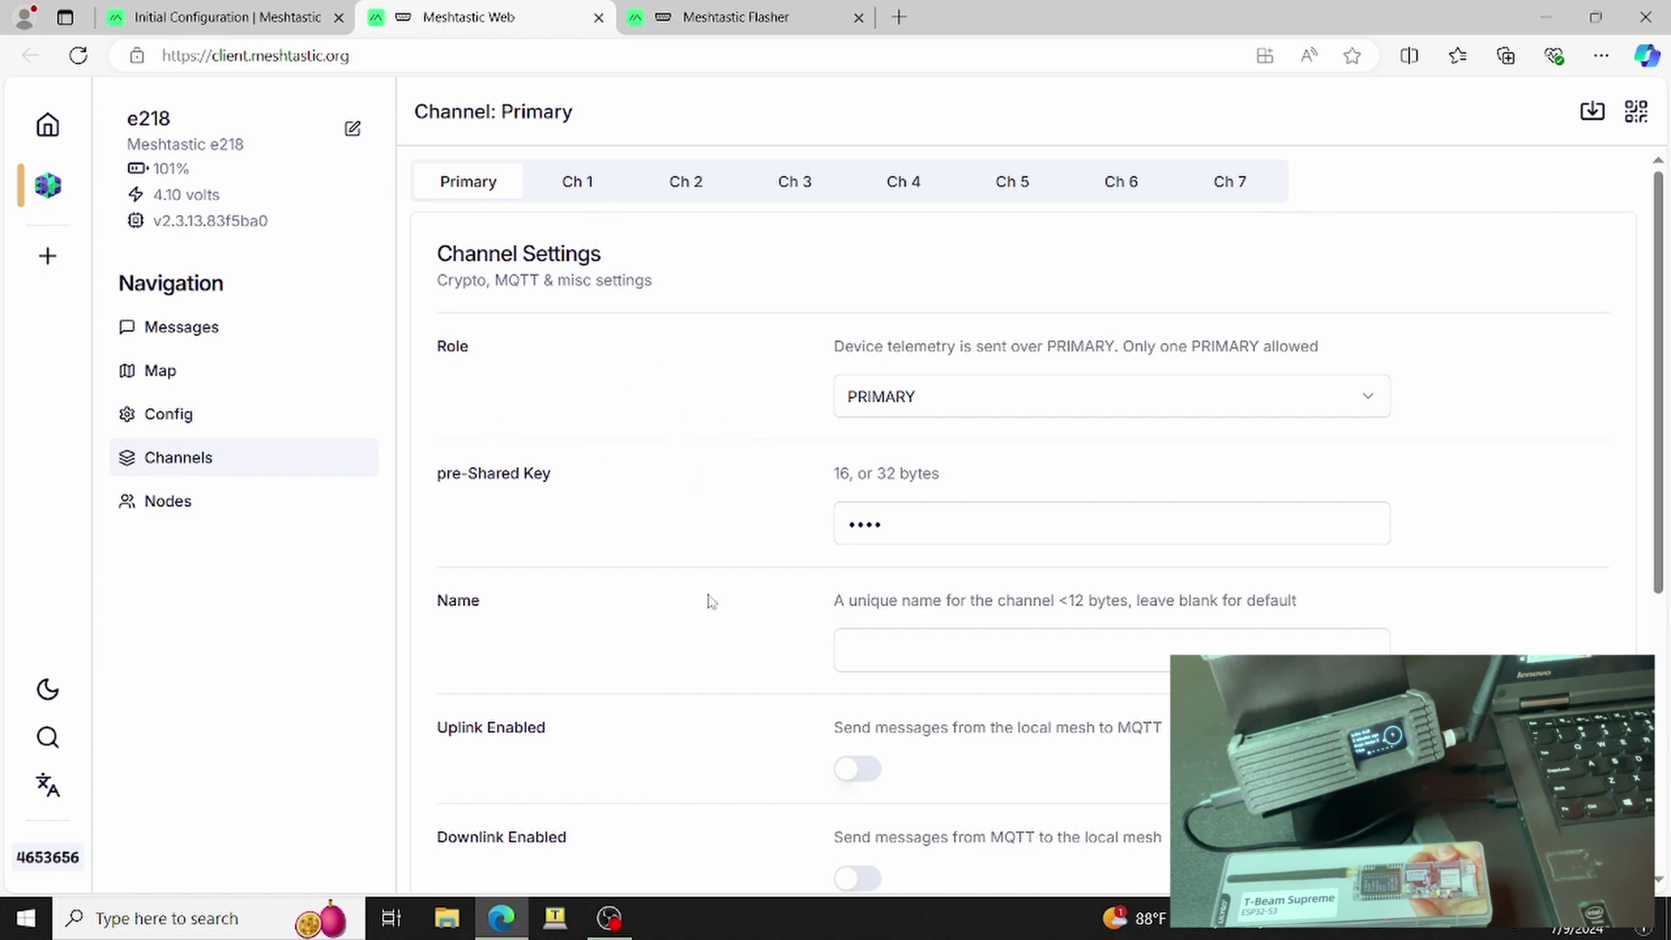
{"action": "scroll", "coordinate": [709, 600], "scroll_direction": "down", "scroll_amount": 5}
{"action": "scroll", "coordinate": [709, 600], "scroll_direction": "up", "scroll_amount": 3}
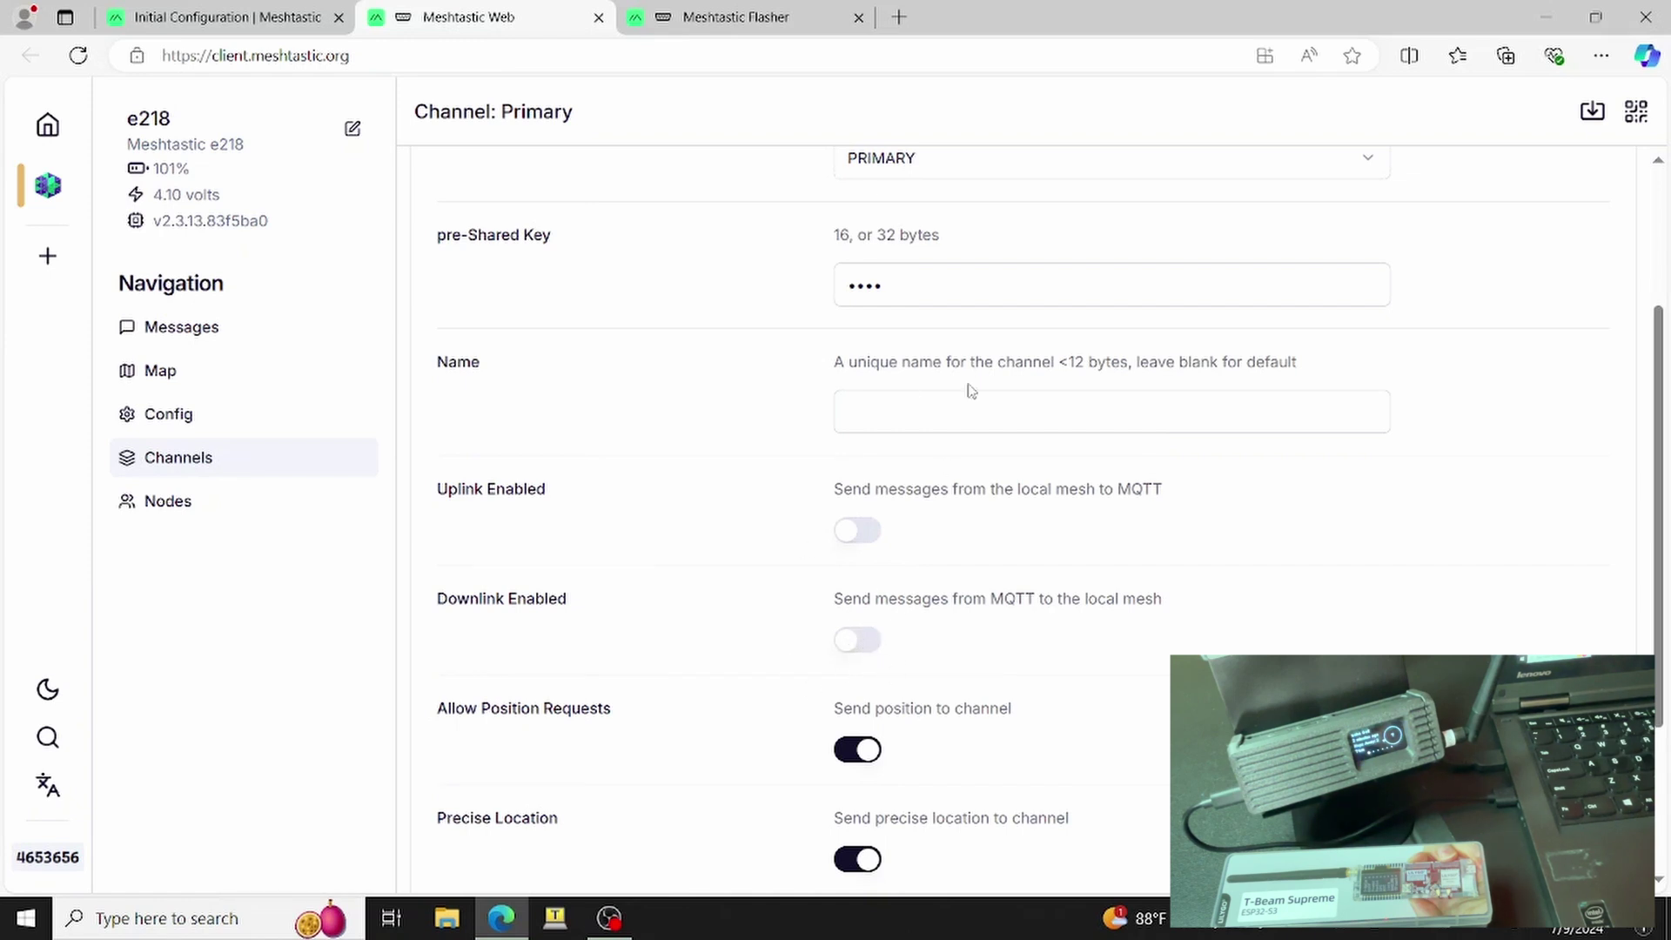
{"action": "scroll", "coordinate": [972, 391], "scroll_direction": "up", "scroll_amount": 3}
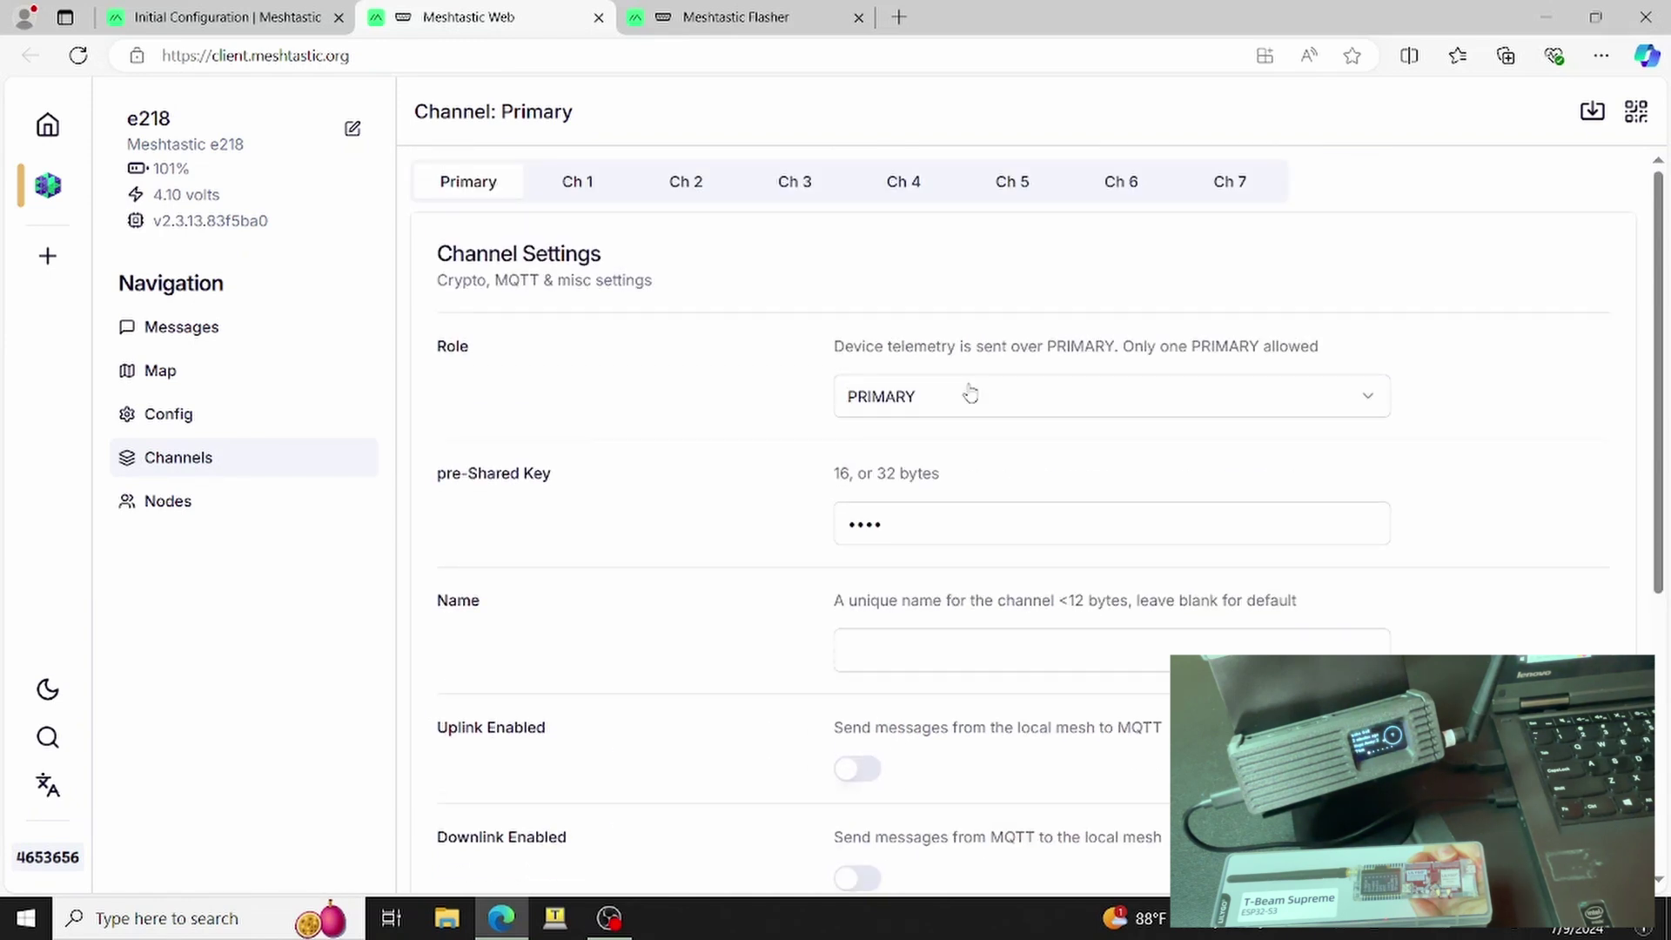